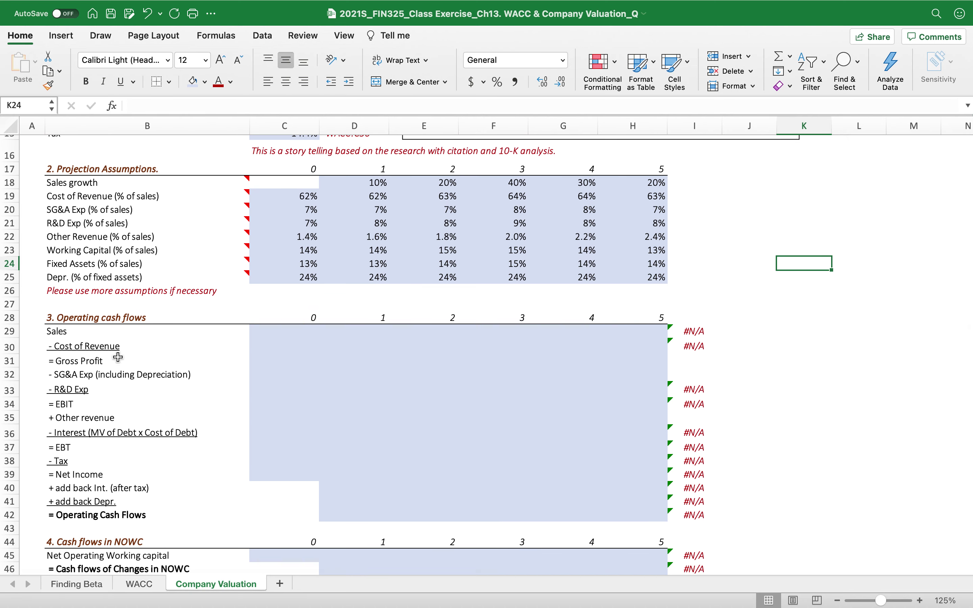
Link year 0 Sales in C29 to WACC!I7 and fill the reference down to Net Income in C39.
scroll(118, 358, up, 6)
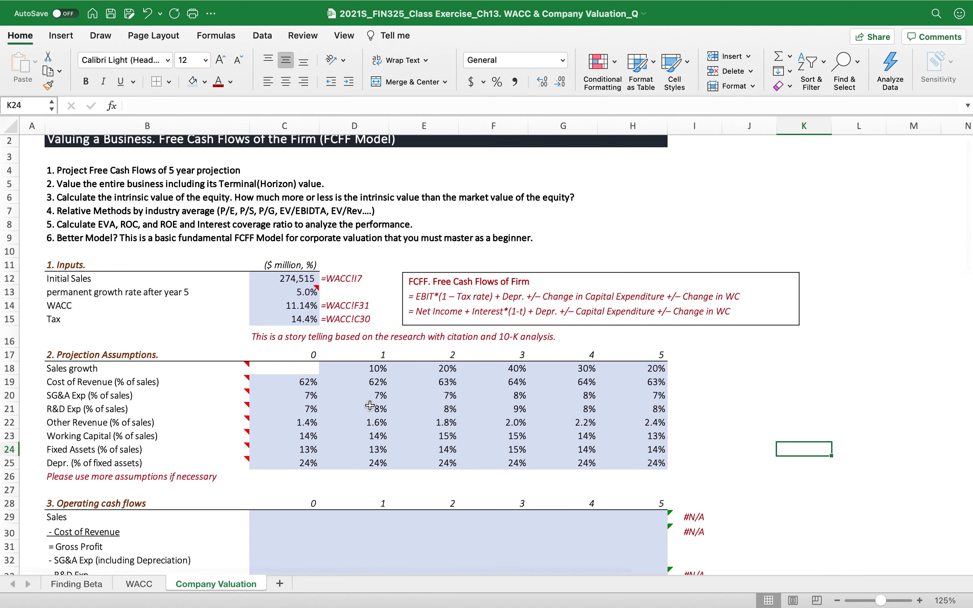
mouse_move(173, 378)
scroll(277, 426, down, 3)
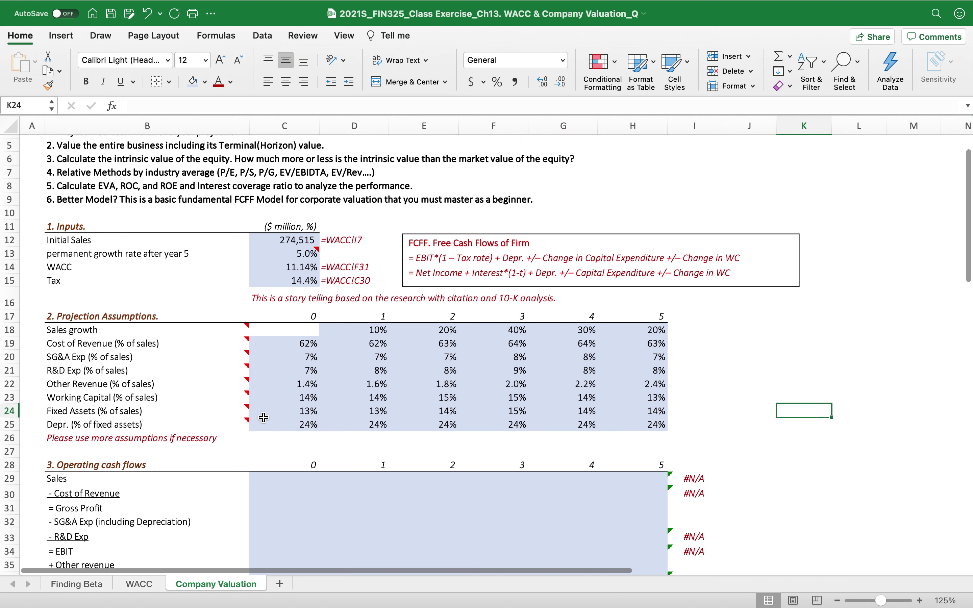
scroll(283, 444, down, 2)
click(283, 376)
text(=)
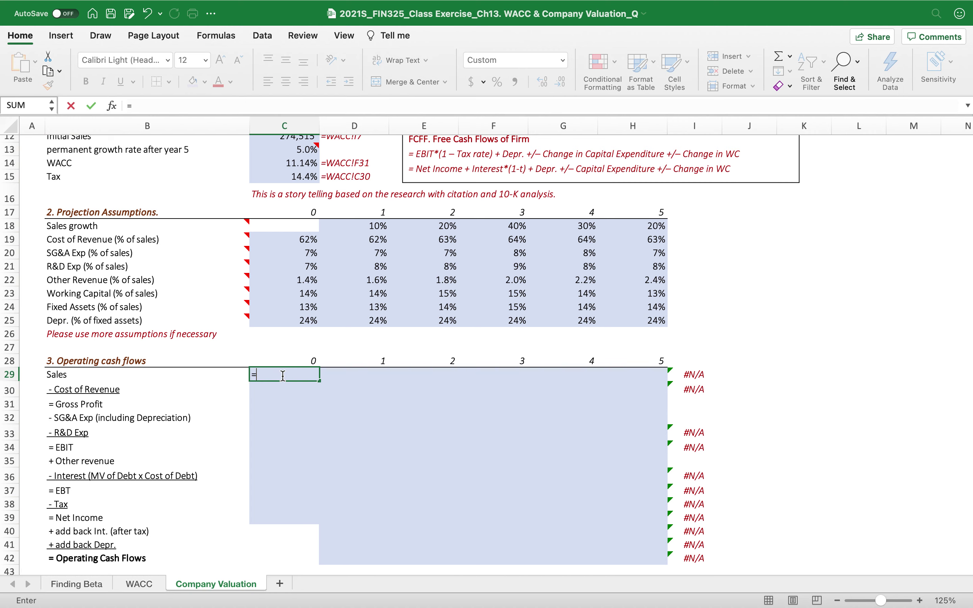
click(137, 584)
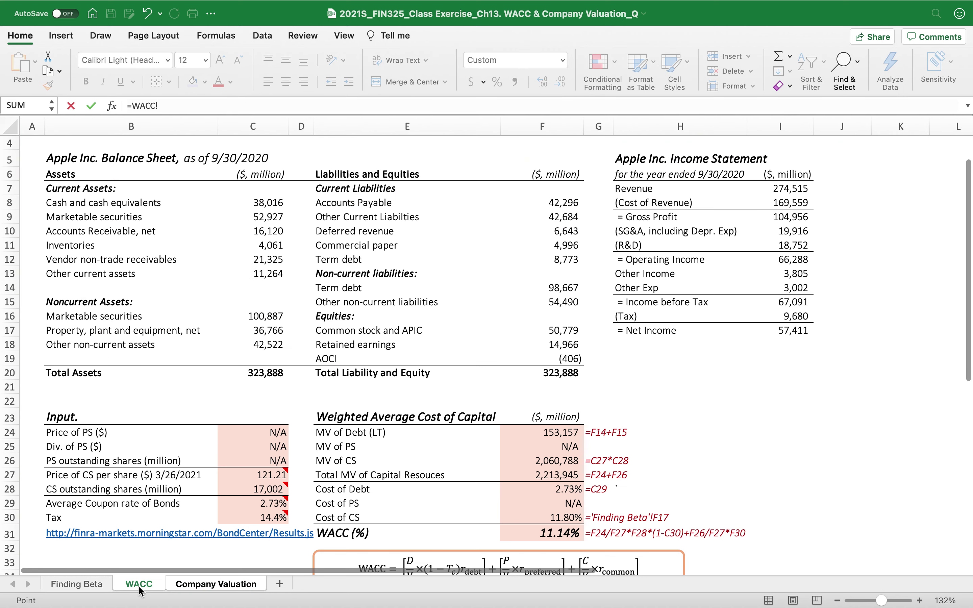
click(772, 191)
key(Return)
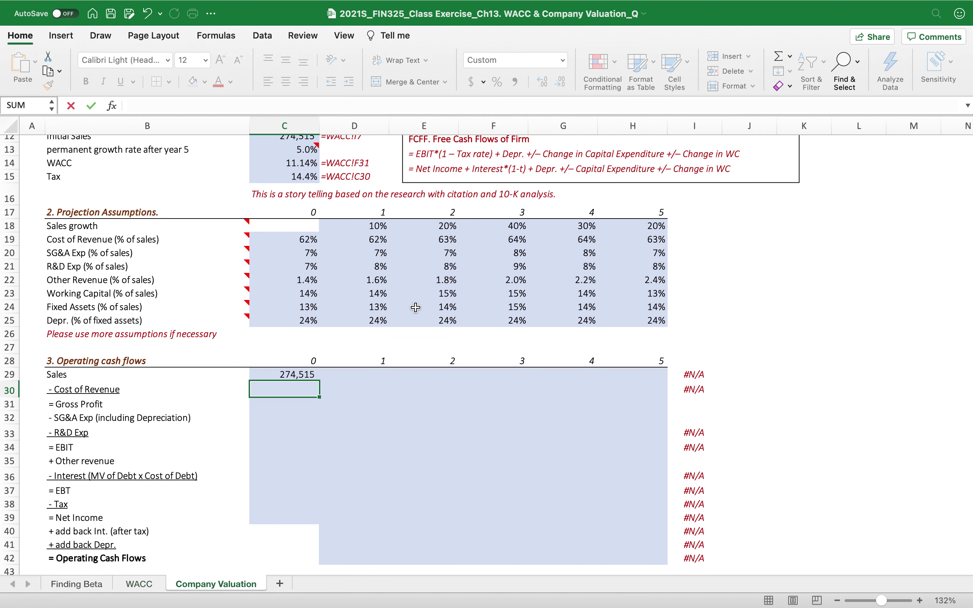
click(299, 376)
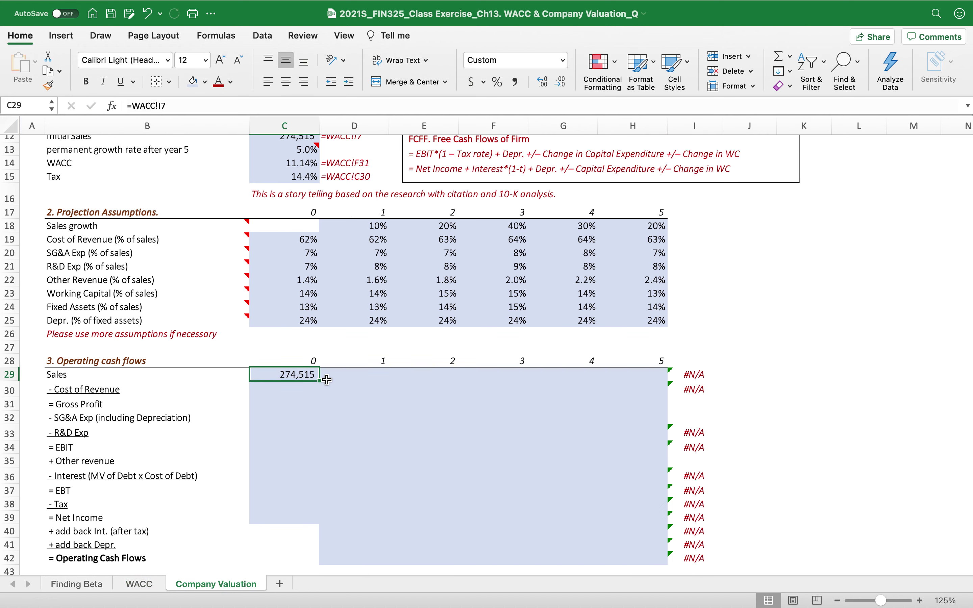
drag(319, 383, 318, 519)
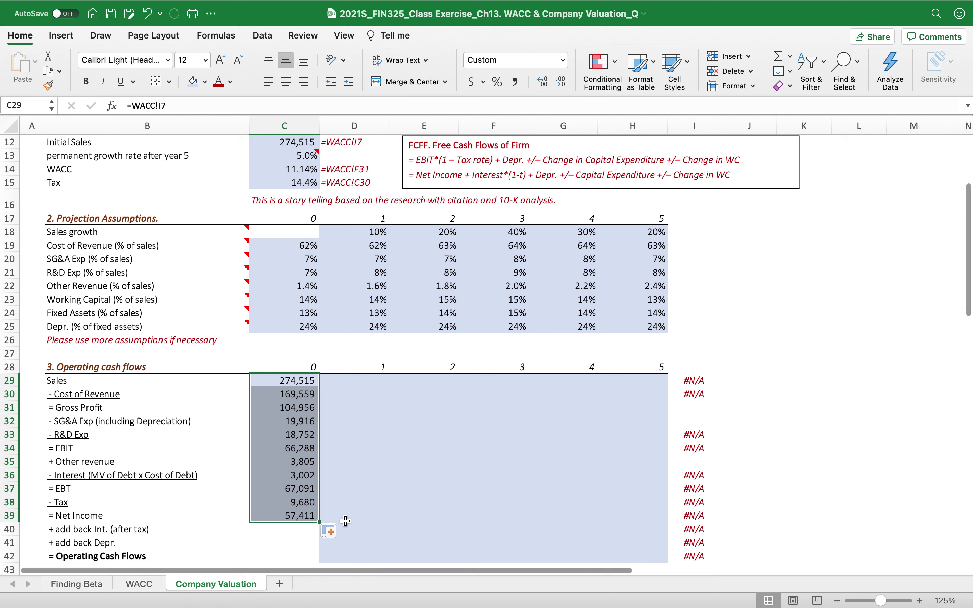
Underline the year 0 Cost of Revenue, R&D Exp, Interest and Tax values in C30, C33, C36 and C38.
click(280, 390)
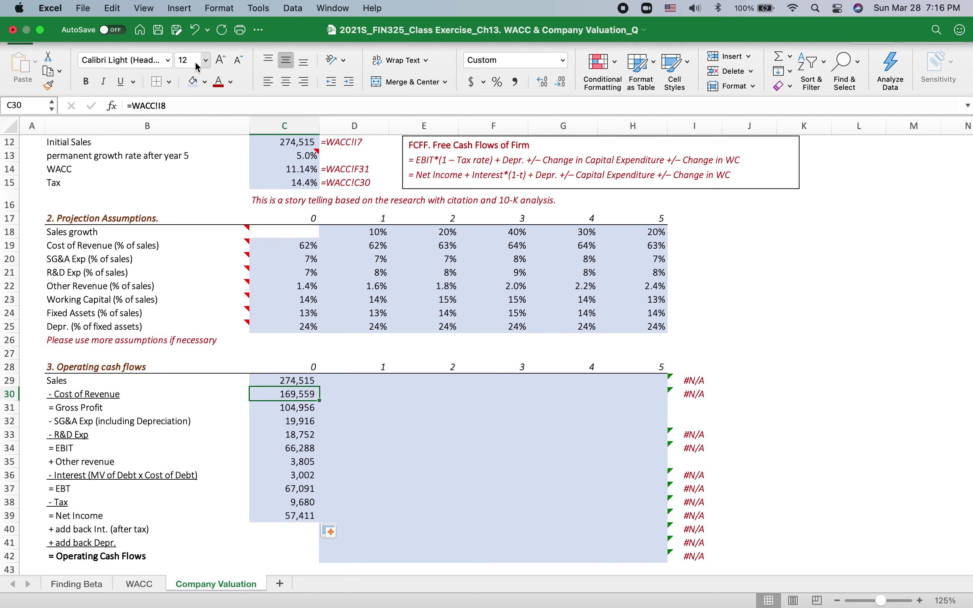
click(120, 81)
click(284, 436)
click(122, 84)
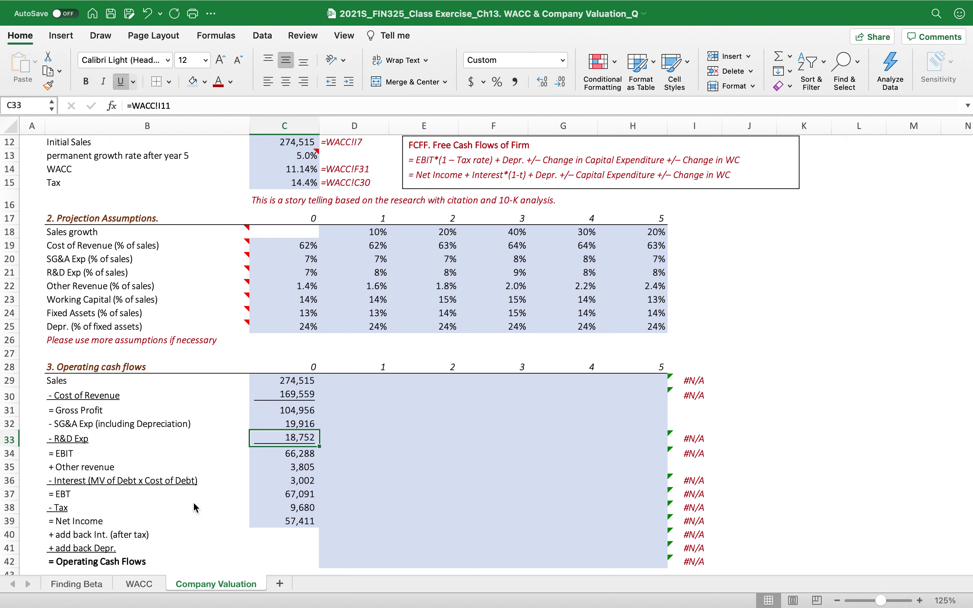
click(285, 475)
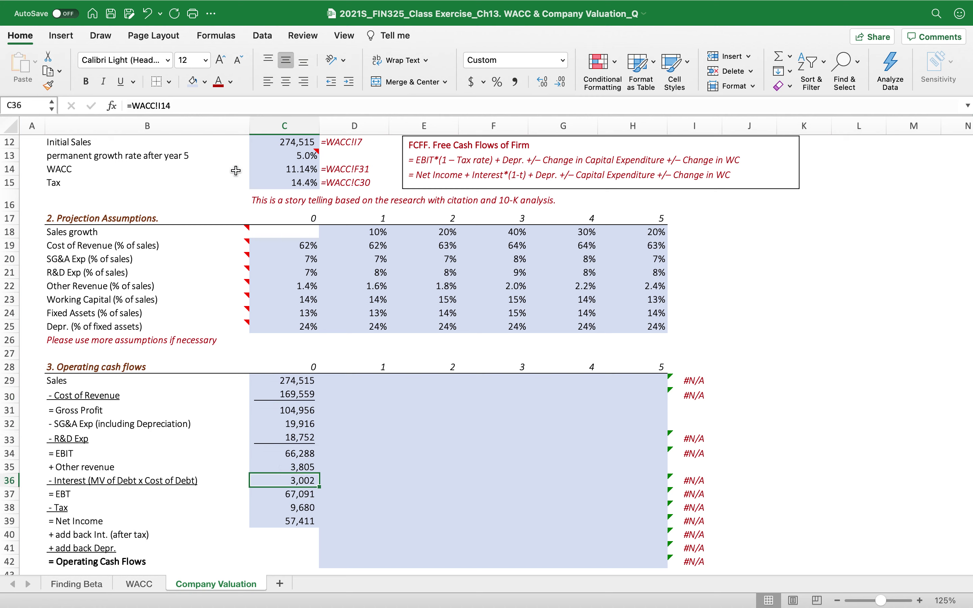
click(121, 82)
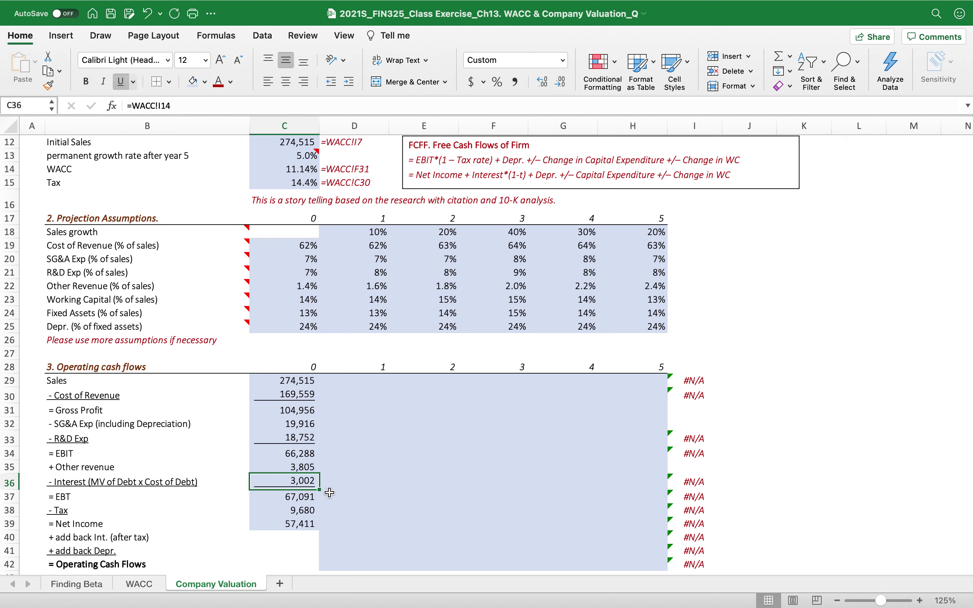
click(279, 513)
click(121, 82)
scroll(271, 479, down, 3)
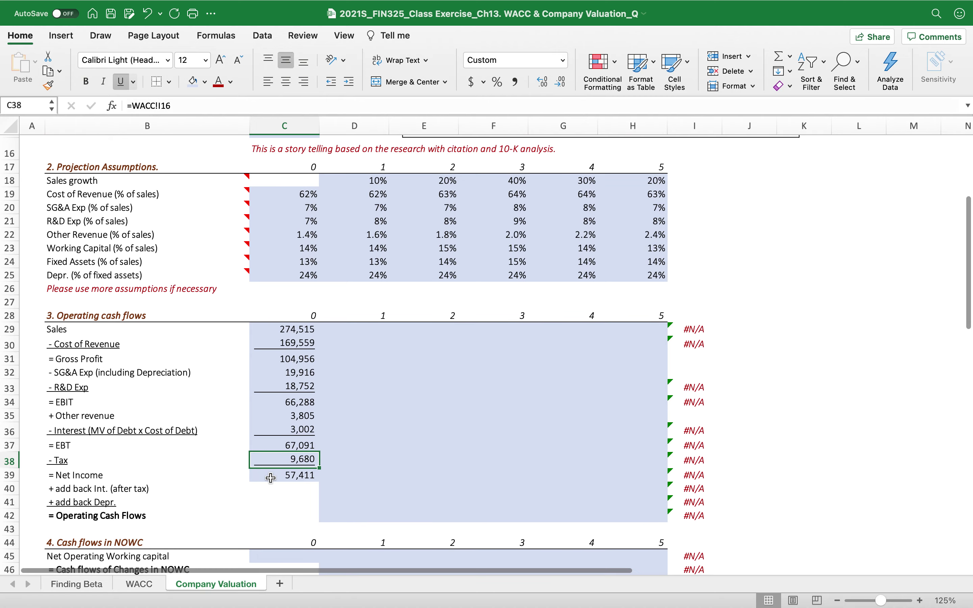
click(258, 498)
scroll(260, 498, down, 10)
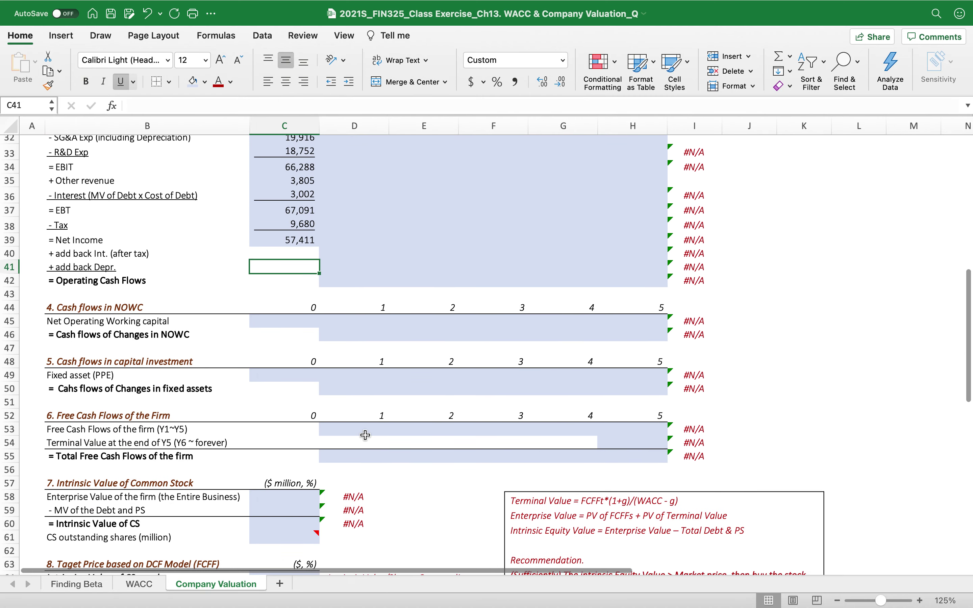
scroll(365, 436, up, 10)
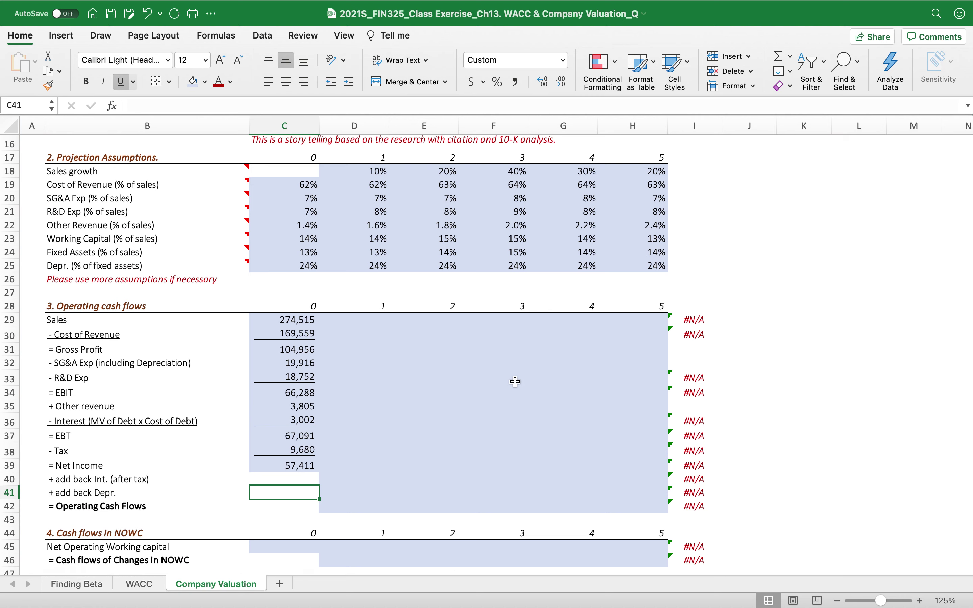
Calculate year 1 Sales in D29 as =C29*(1+D18) and fill the formula across to year 5 in H29.
click(345, 322)
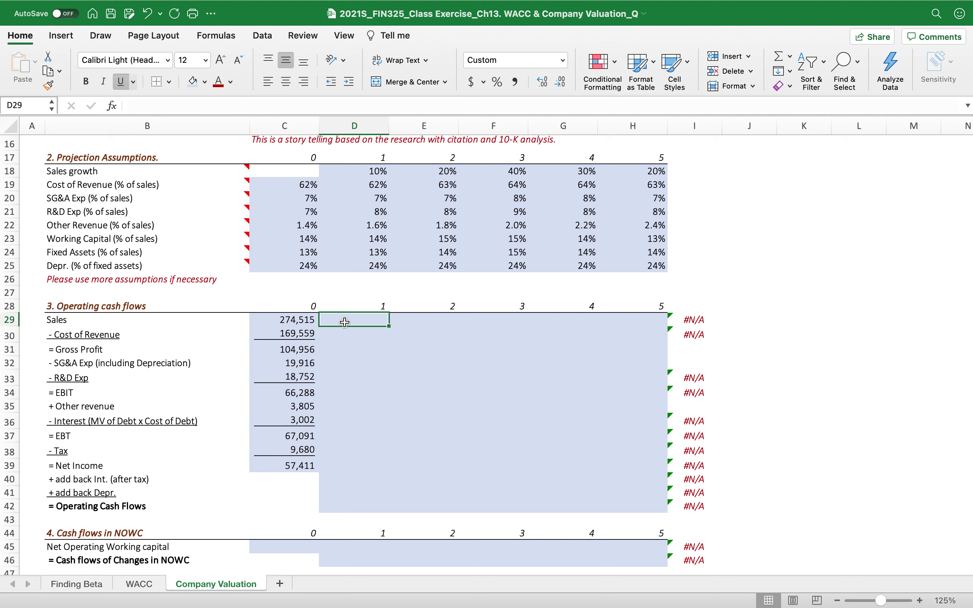
text(=)
click(274, 320)
text(*(1+)
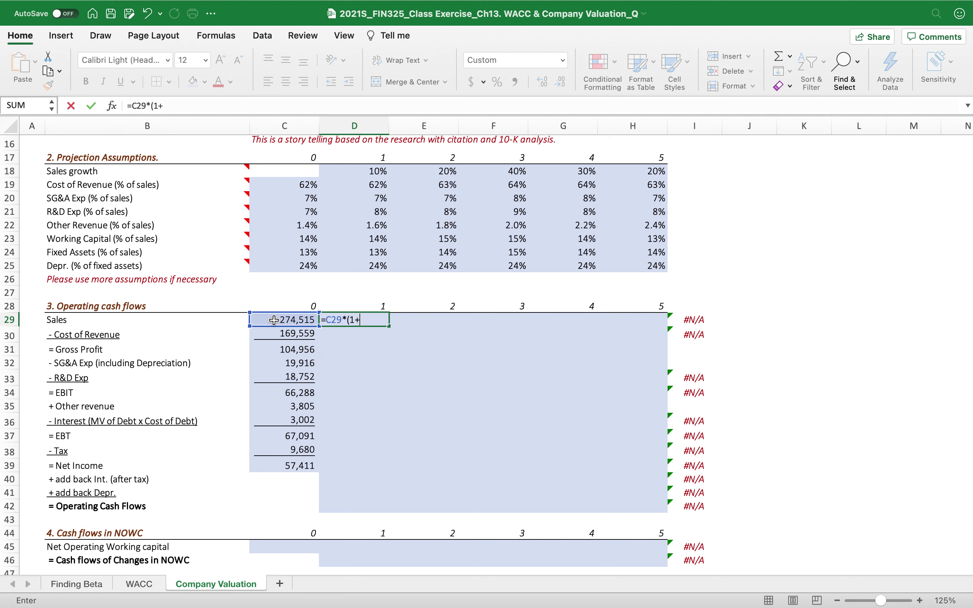
click(352, 172)
text())
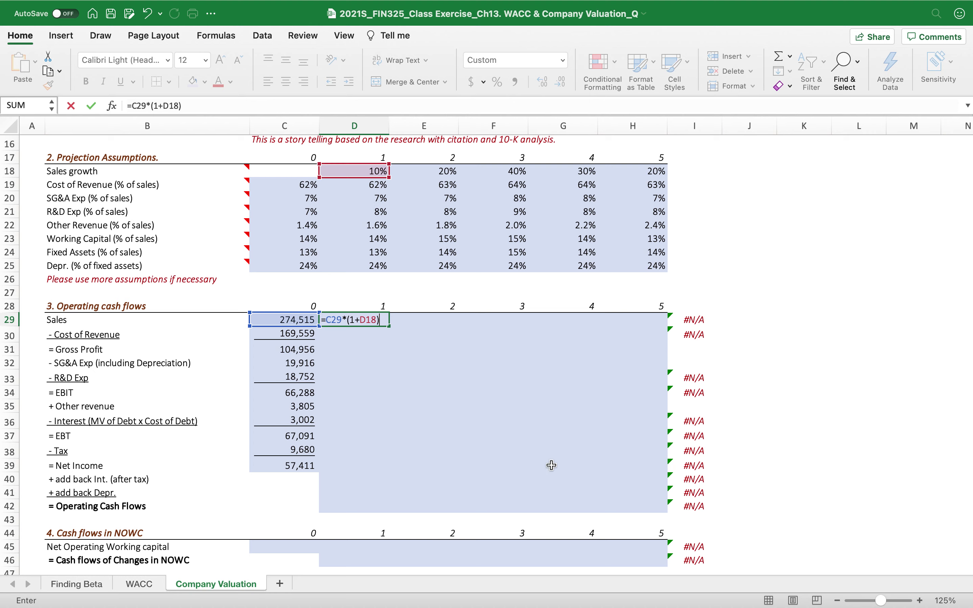
scroll(471, 428, down, 5)
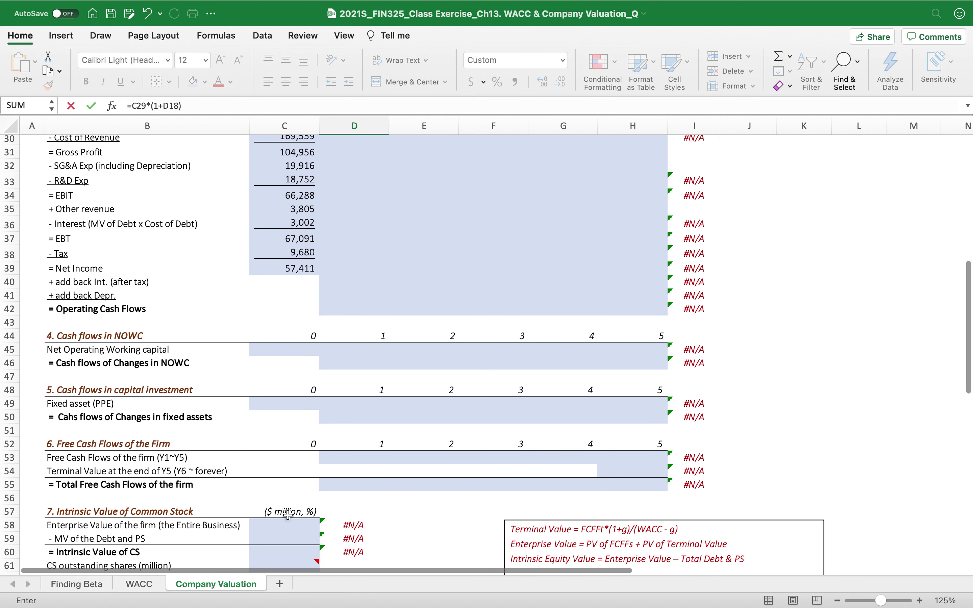
scroll(332, 395, up, 5)
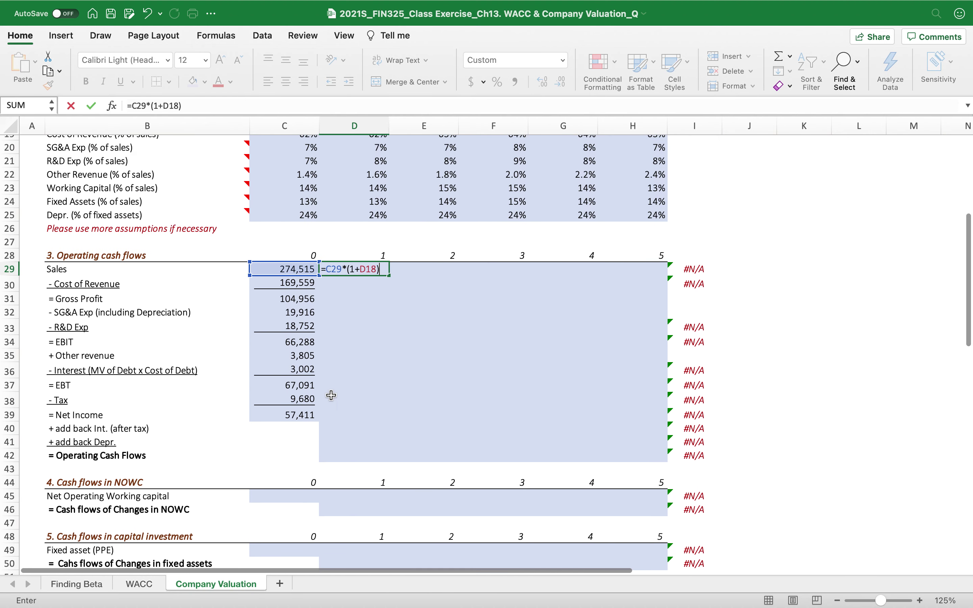
scroll(331, 395, up, 1)
key(Return)
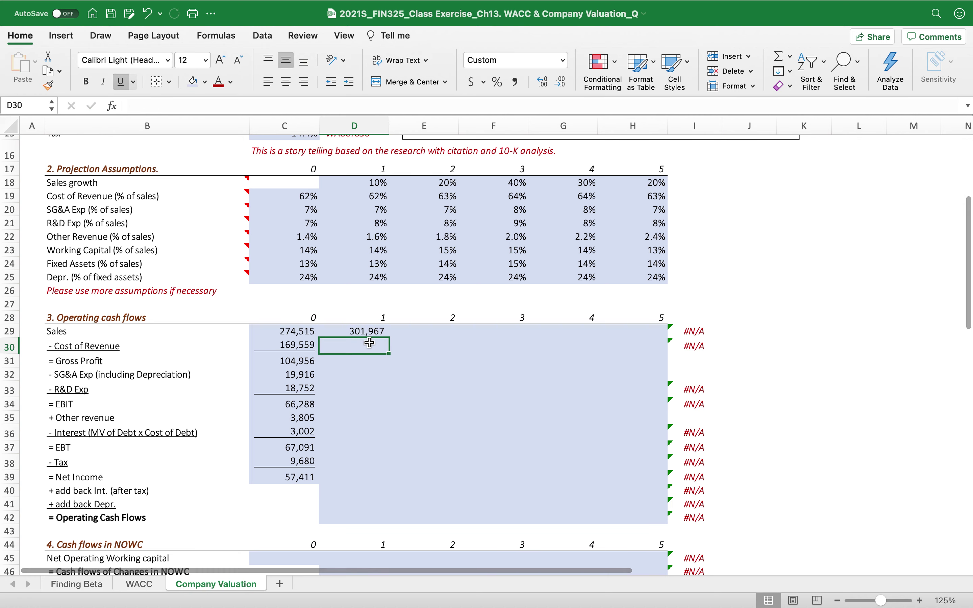
click(362, 331)
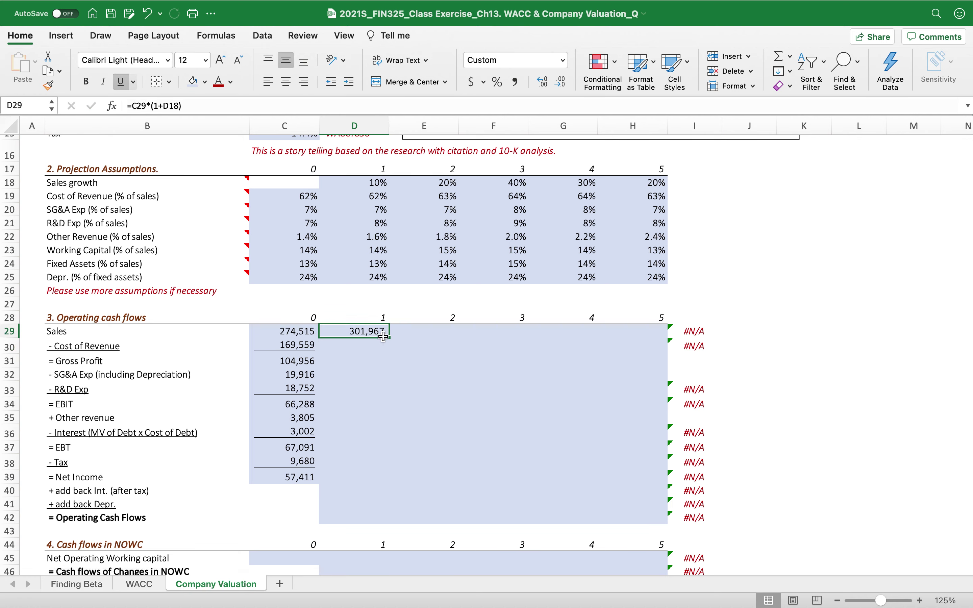
drag(390, 339, 658, 346)
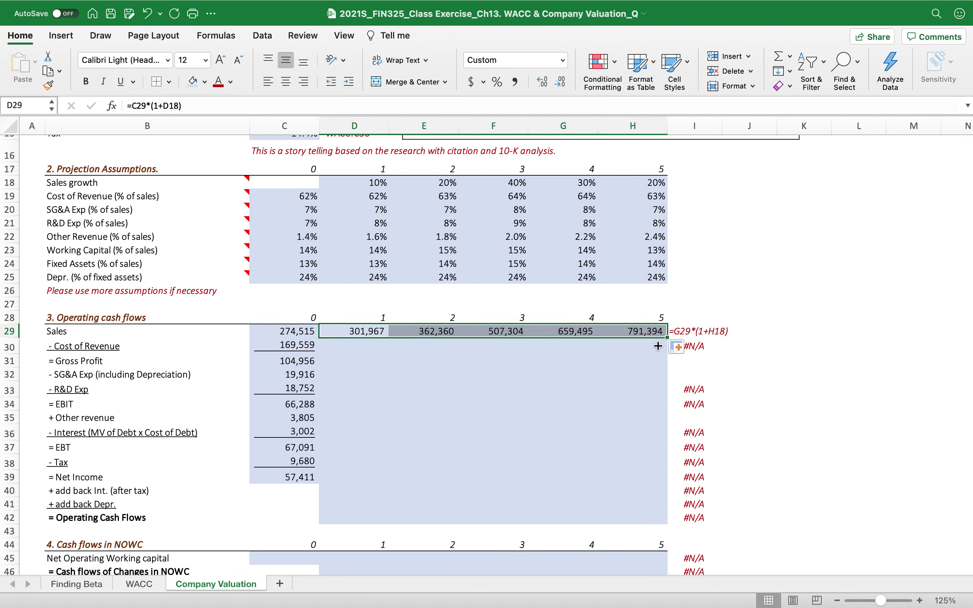
Calculate year 1 Cost of Revenue in D30 as =D19*D29 and fill the formula across to year 5 in H30.
click(353, 346)
text(=)
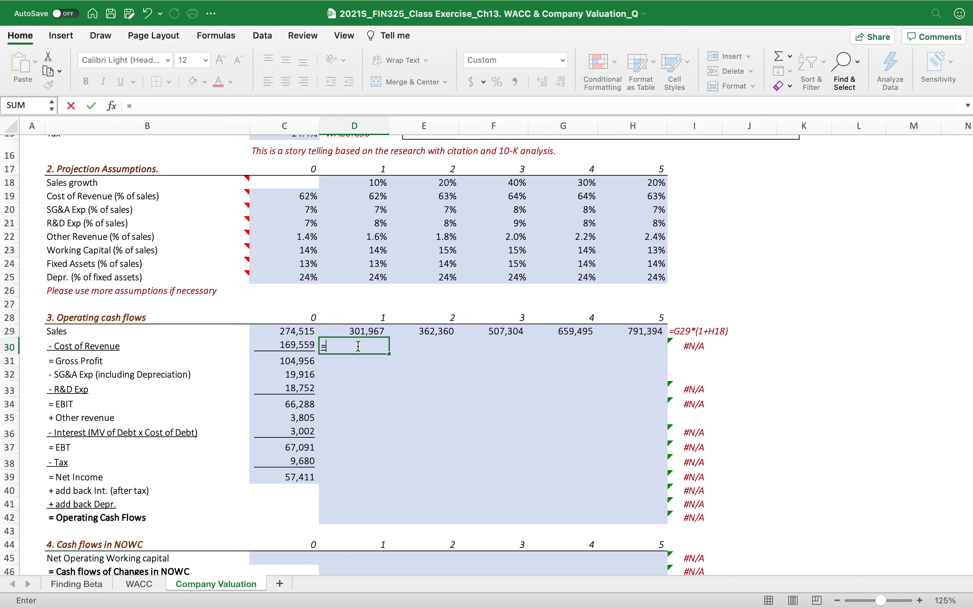
click(329, 196)
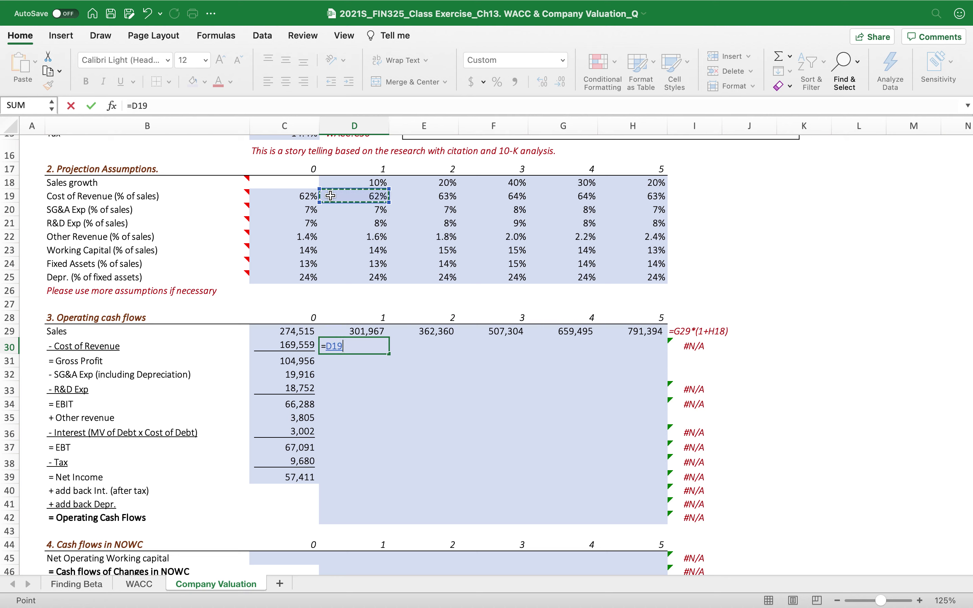
text(*)
click(344, 331)
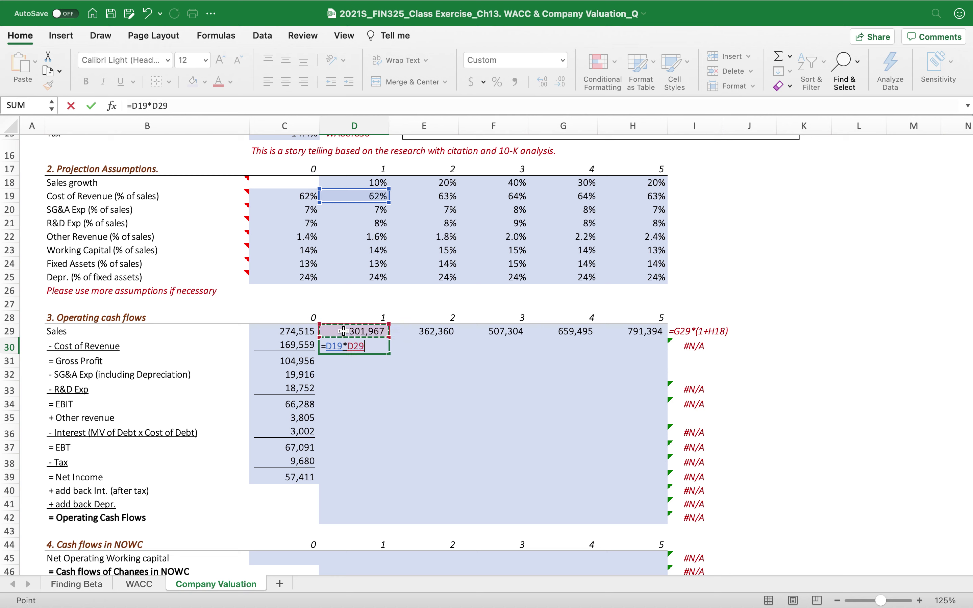
key(Return)
click(352, 346)
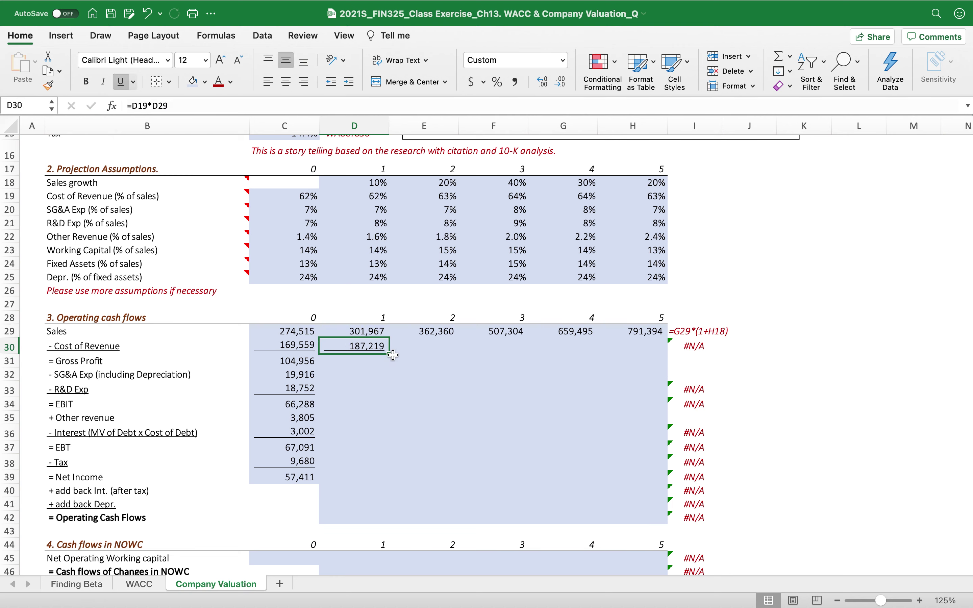
drag(389, 354, 643, 352)
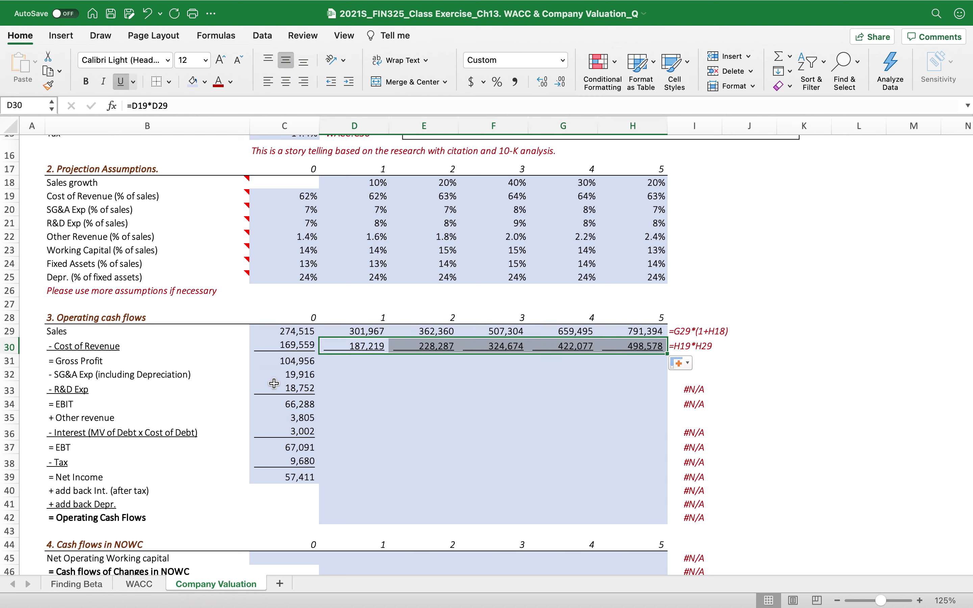
Calculate year 1 Gross Profit in D31 as =D29-D30 and fill the formula across to year 5 in H31.
click(351, 362)
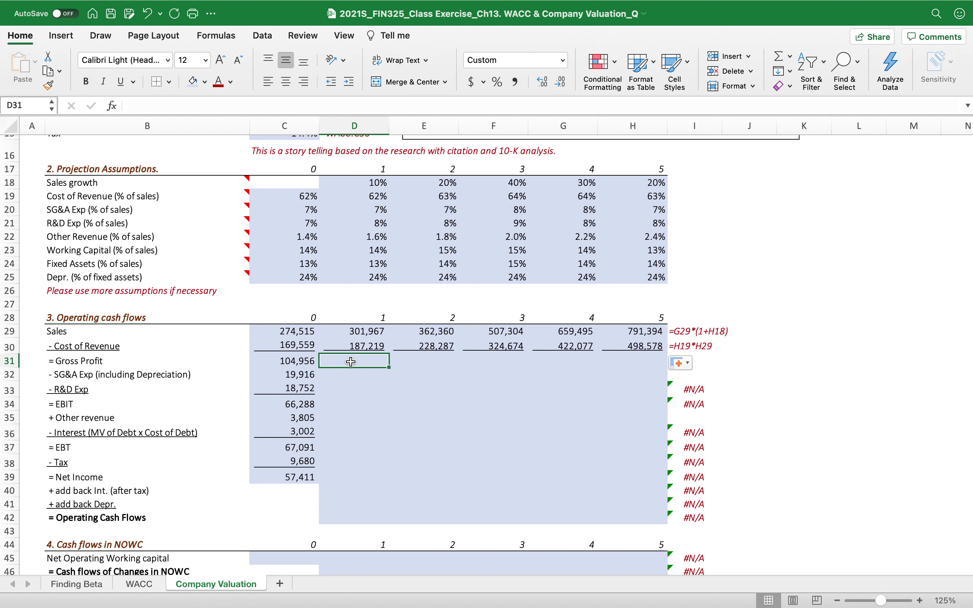
text(=)
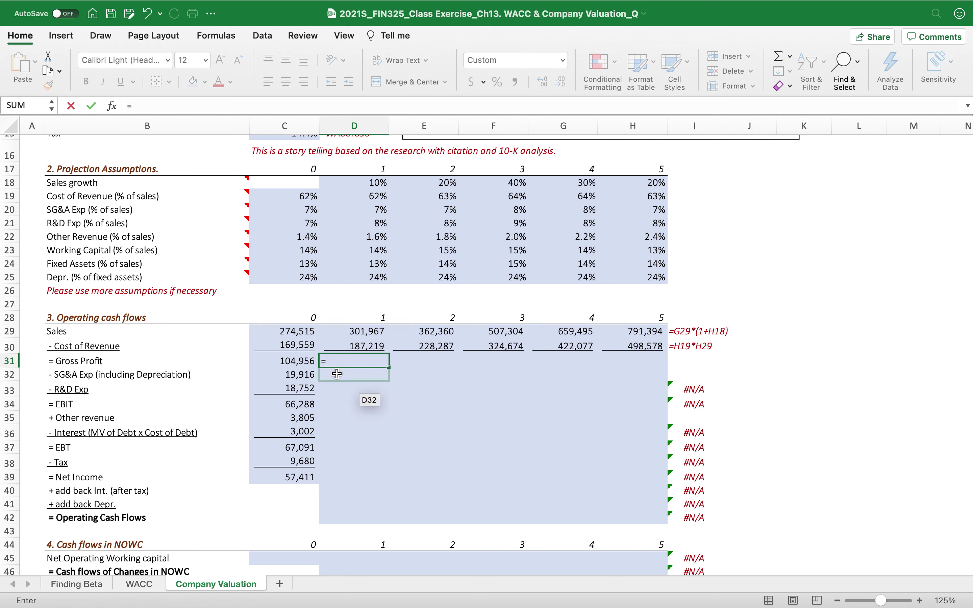
click(338, 331)
text(-)
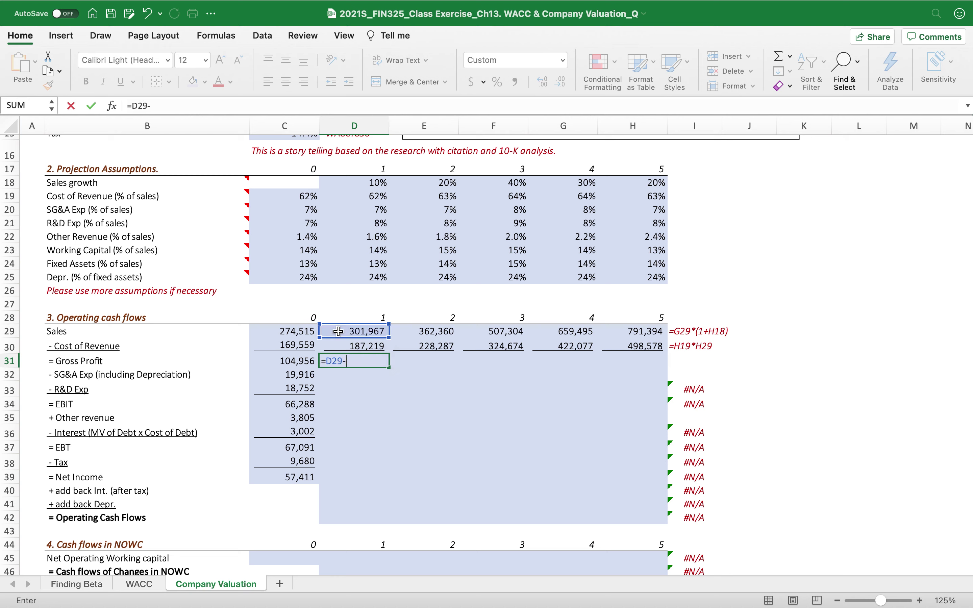
click(335, 345)
key(Return)
click(361, 361)
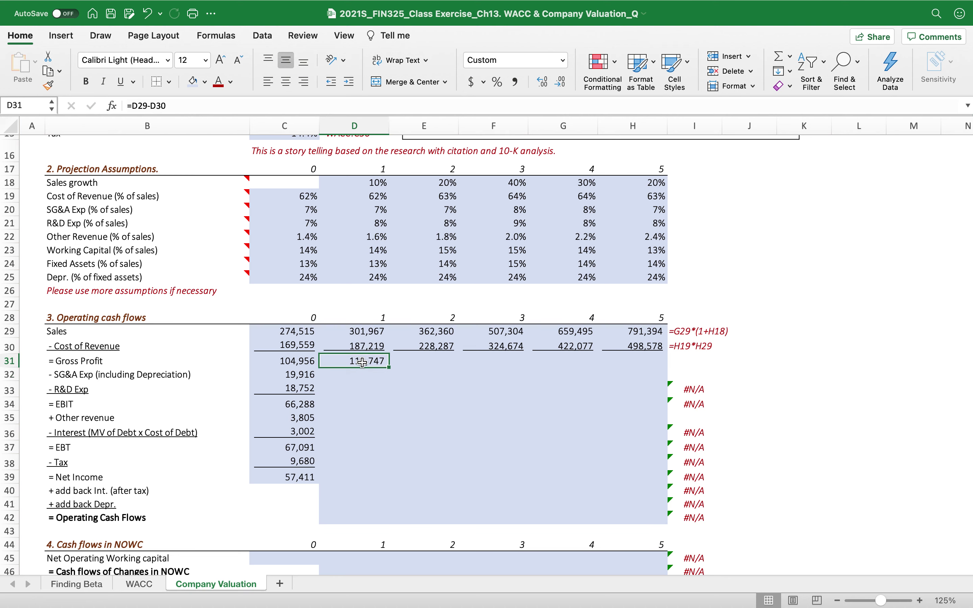
drag(390, 368, 668, 365)
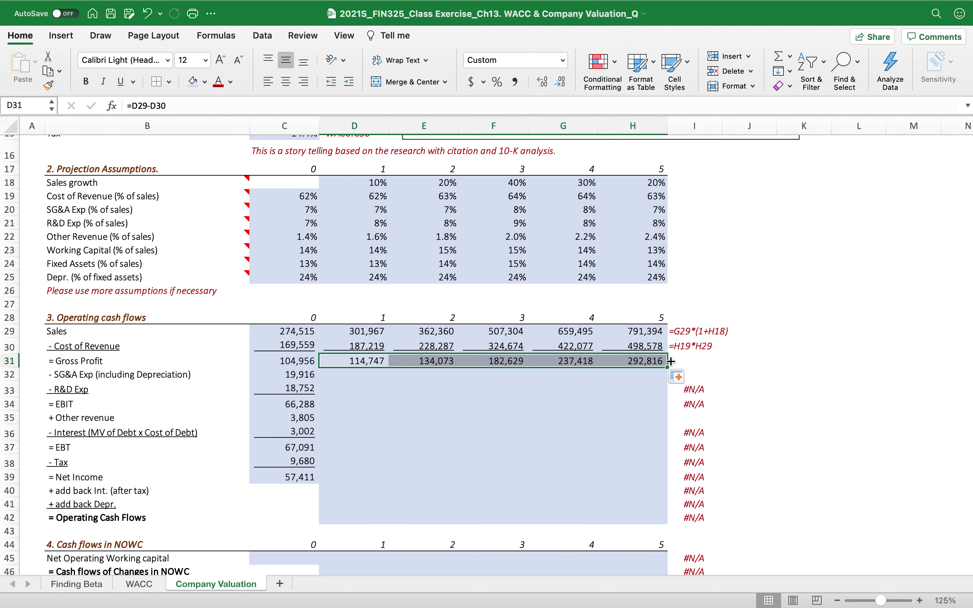
Calculate year 1 SG&A Exp in D32 as =D20*D29 and fill the formula across to year 5 in H32.
click(356, 376)
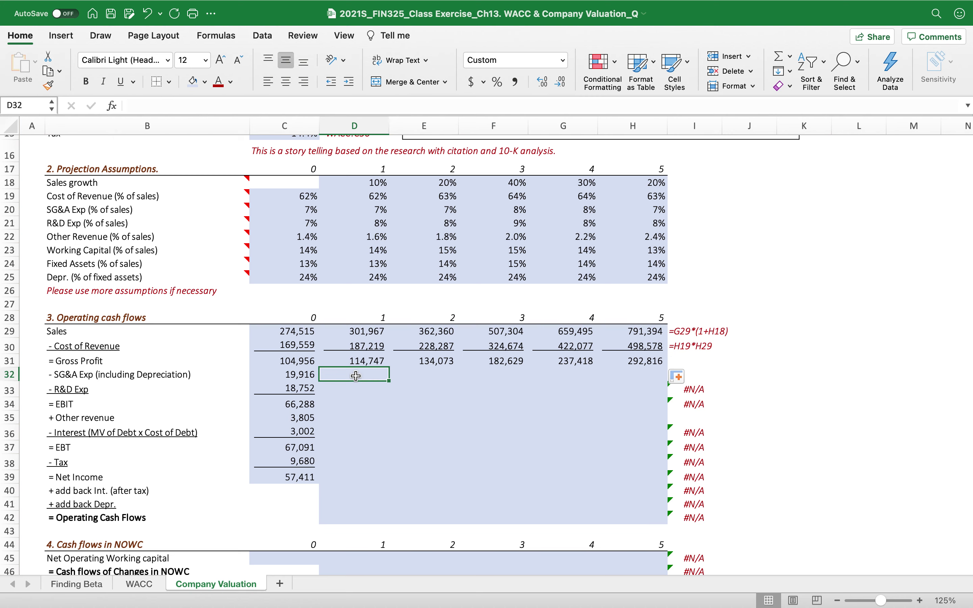
text(=)
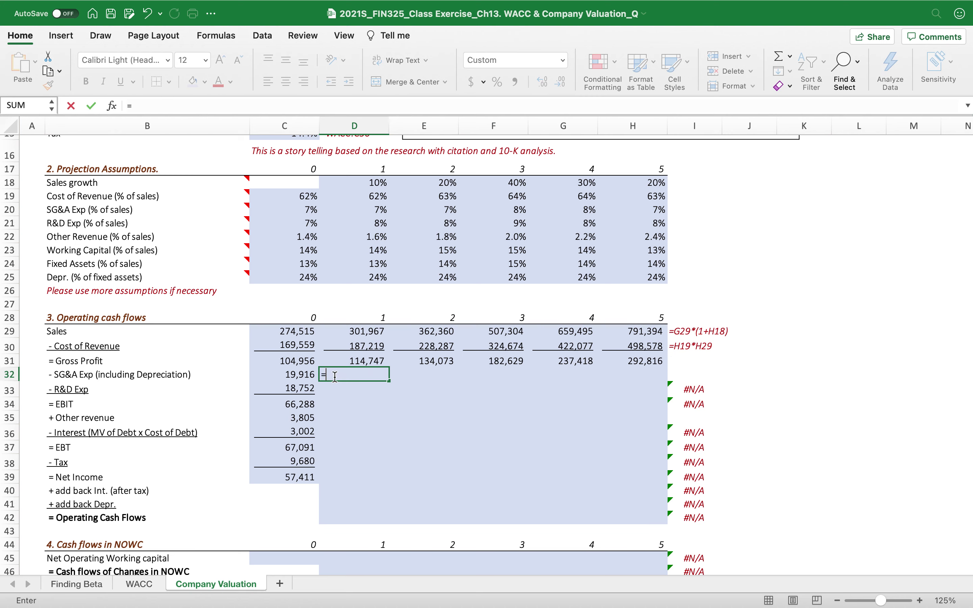
click(349, 211)
text(*)
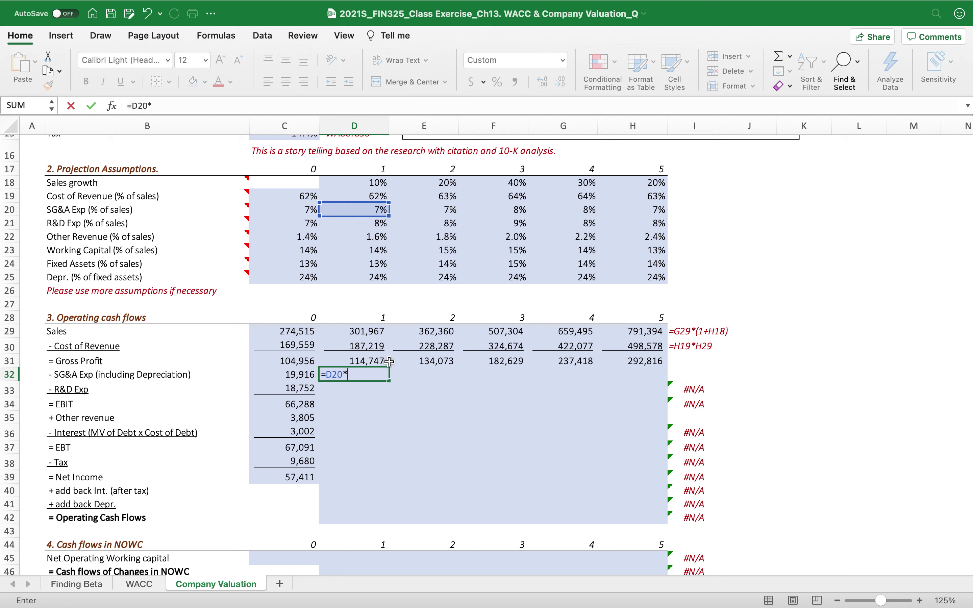
click(343, 330)
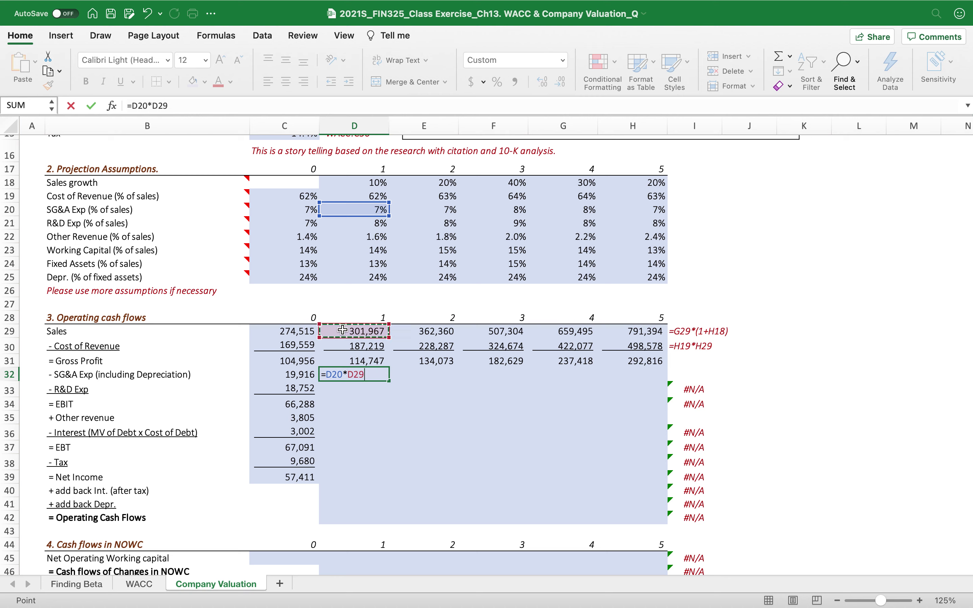
key(Return)
click(368, 374)
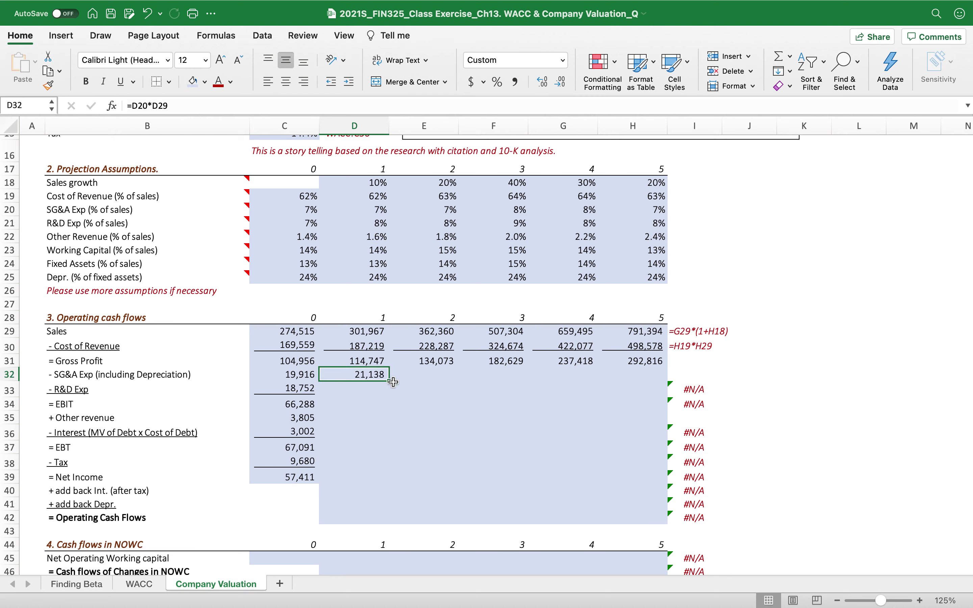
drag(392, 381, 662, 379)
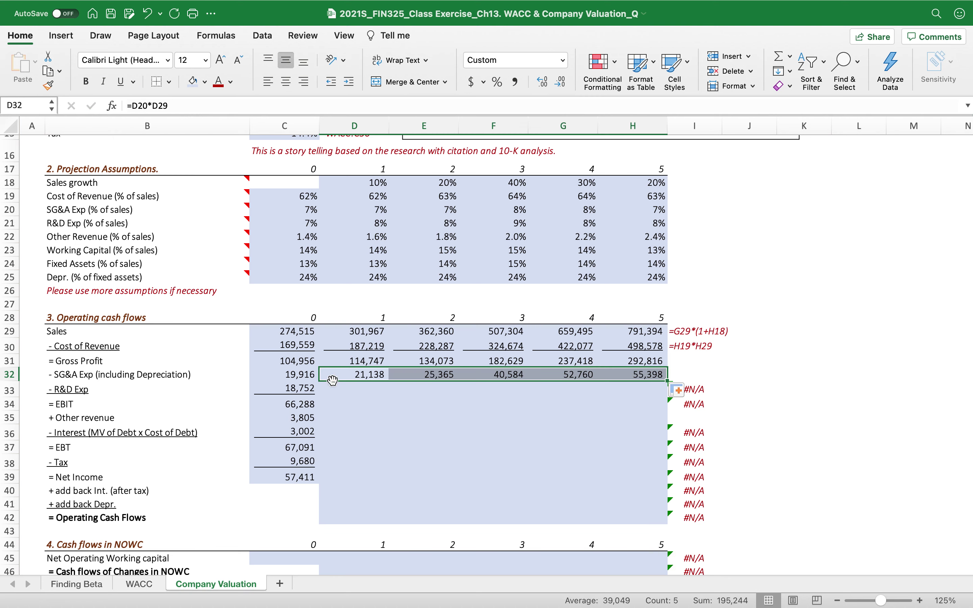
Calculate year 1 R&D Exp in D33 as =D21*D29 and fill the formula across to year 5 in H33.
click(351, 395)
text(=)
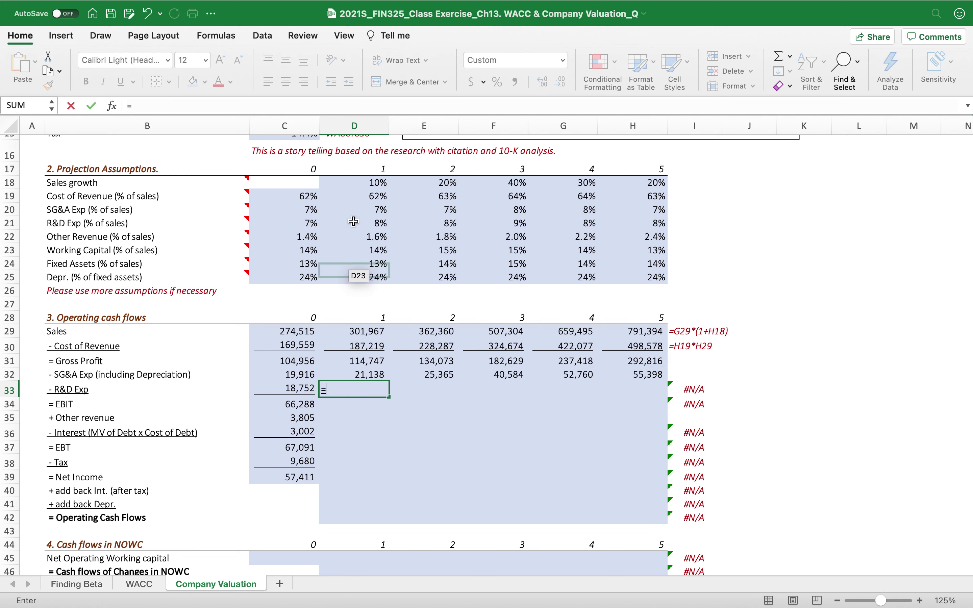
click(361, 228)
text(*)
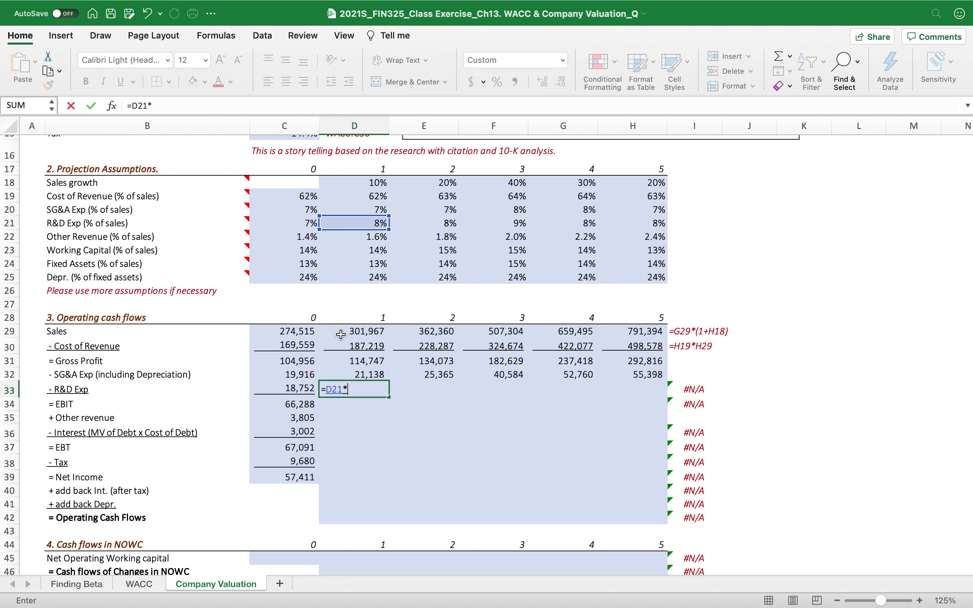
click(350, 332)
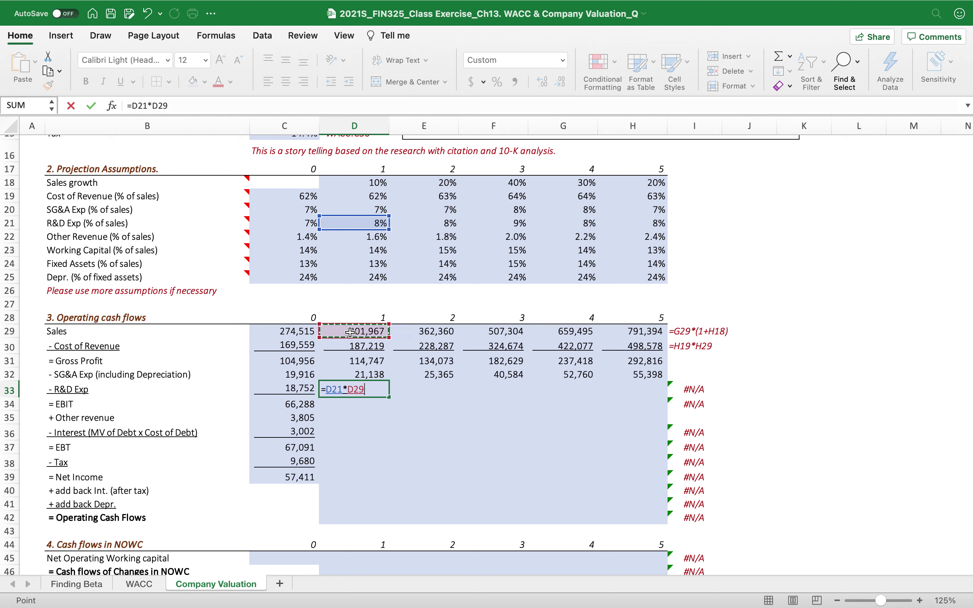
key(Return)
click(387, 392)
drag(389, 398, 641, 399)
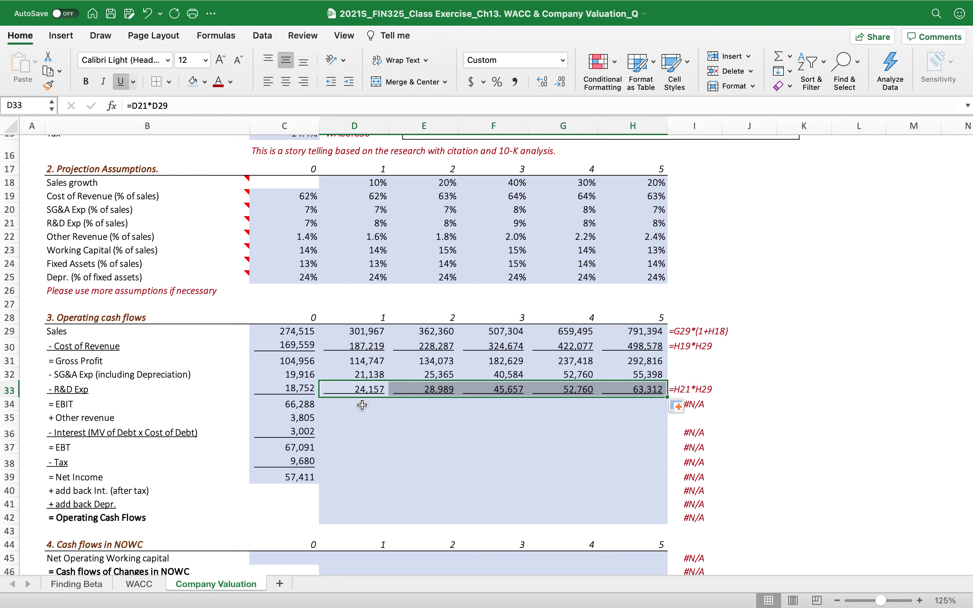
Calculate year 1 EBIT in D34 as =D31-D32-D33 and fill the formula across to year 5 in H34.
click(362, 405)
text(=)
click(347, 362)
text(-)
click(336, 378)
text(-)
click(339, 388)
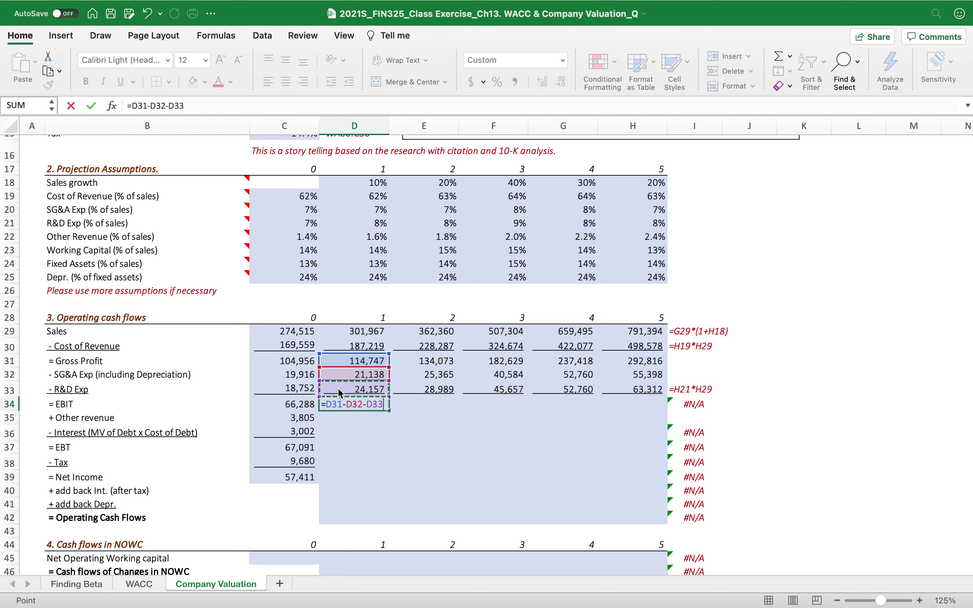
key(Return)
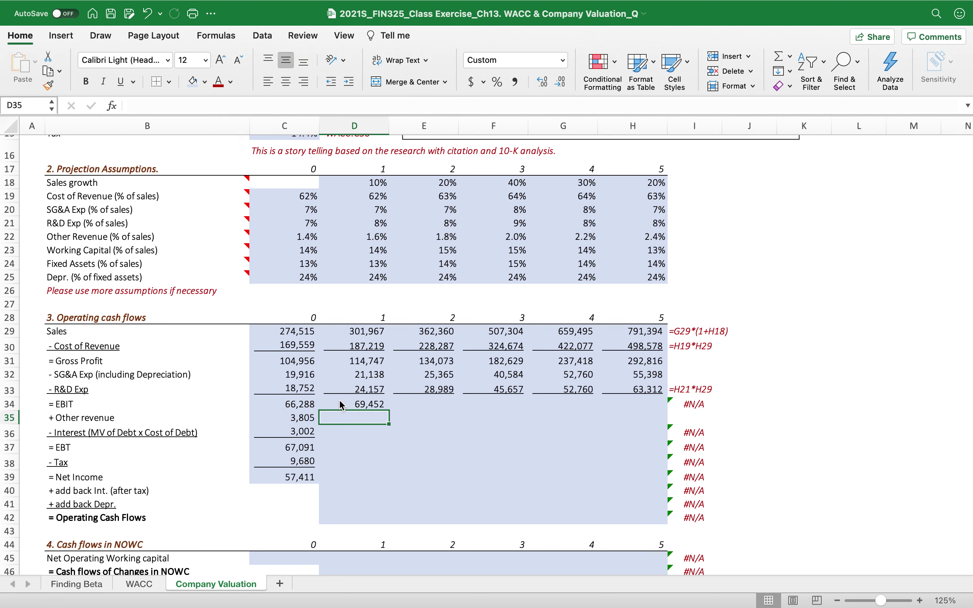
click(340, 401)
drag(389, 410, 671, 416)
Calculate year 1 Other revenue in D35 as =D22*D29 and fill the formula across to year 5 in H35.
scroll(338, 366, down, 4)
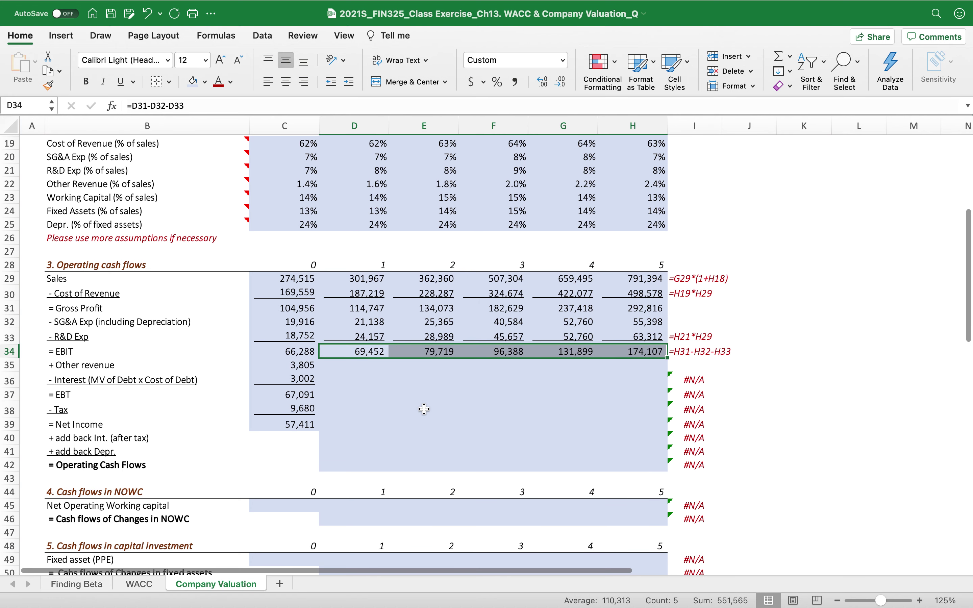
click(338, 365)
text(=)
click(356, 182)
text(*)
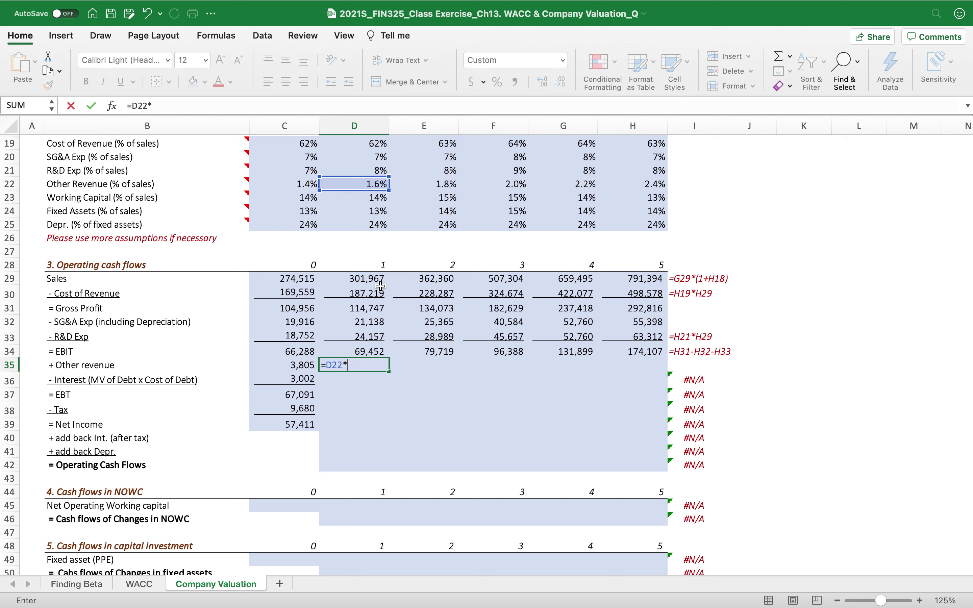
click(355, 279)
key(Return)
click(378, 368)
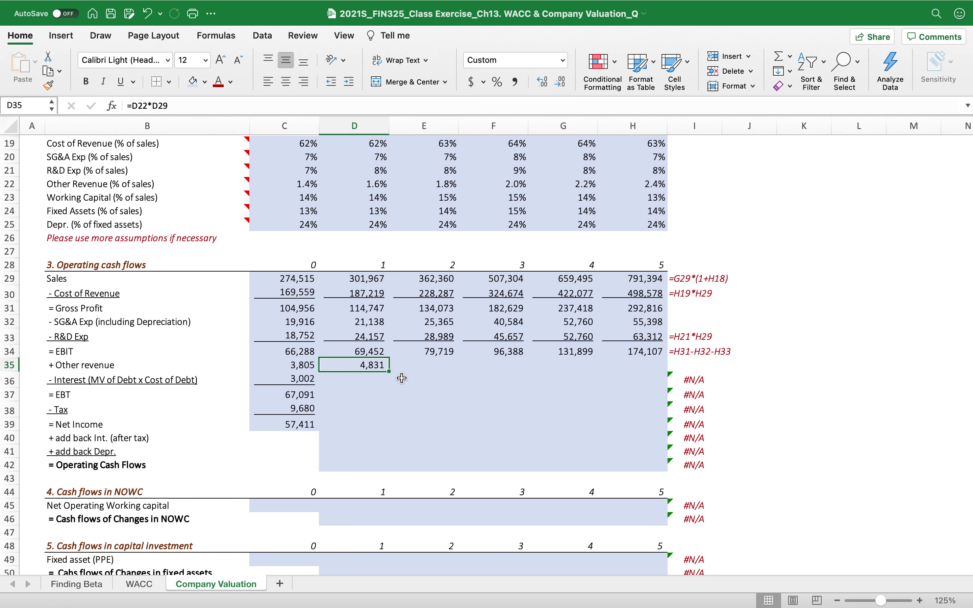
drag(390, 373, 643, 376)
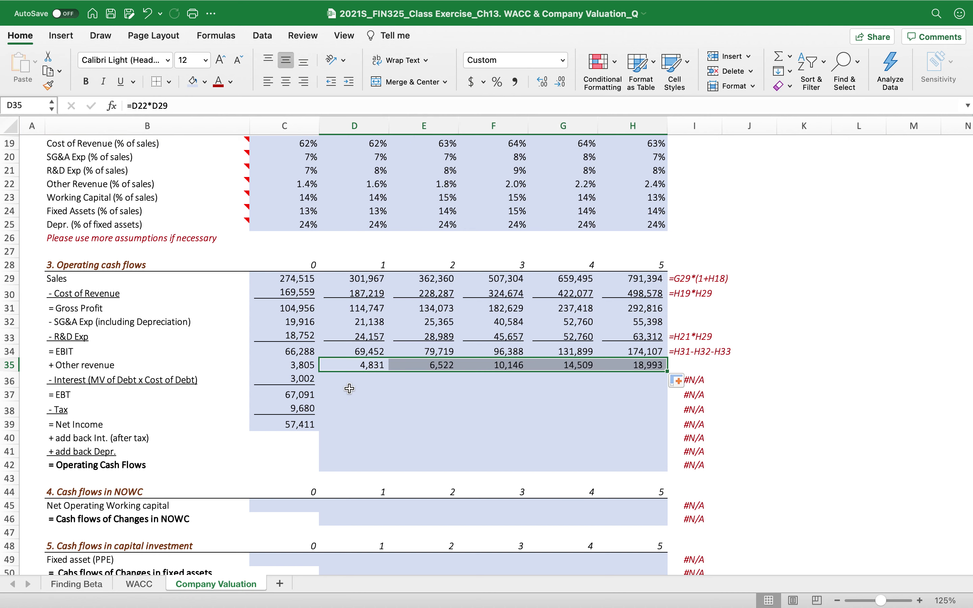
Enter the year 1 Interest formula in D36 as =WACC!C29&WACC!F24, referencing the average coupon rate and MV of Debt.
click(357, 379)
text(=)
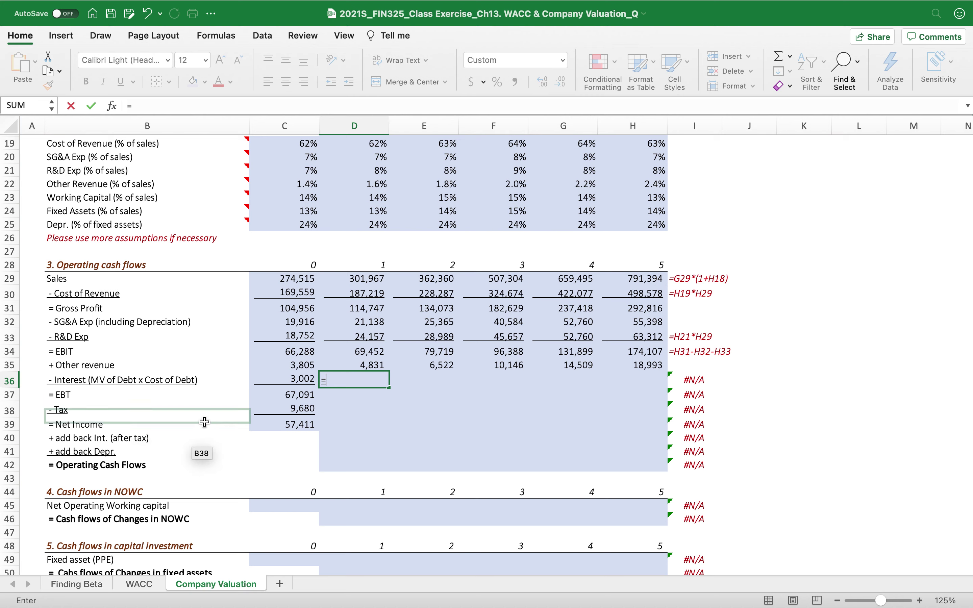
click(137, 585)
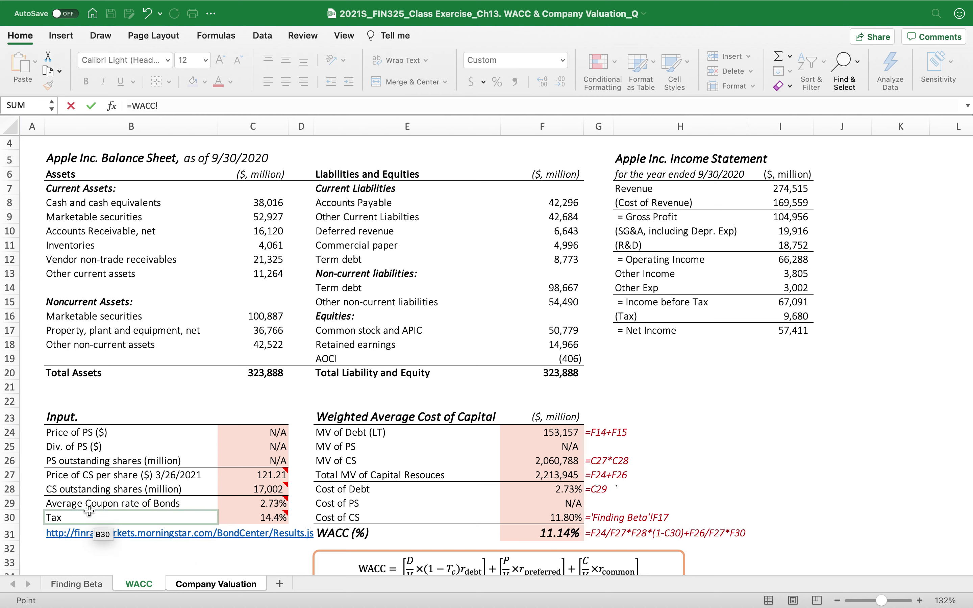
click(240, 506)
text(&)
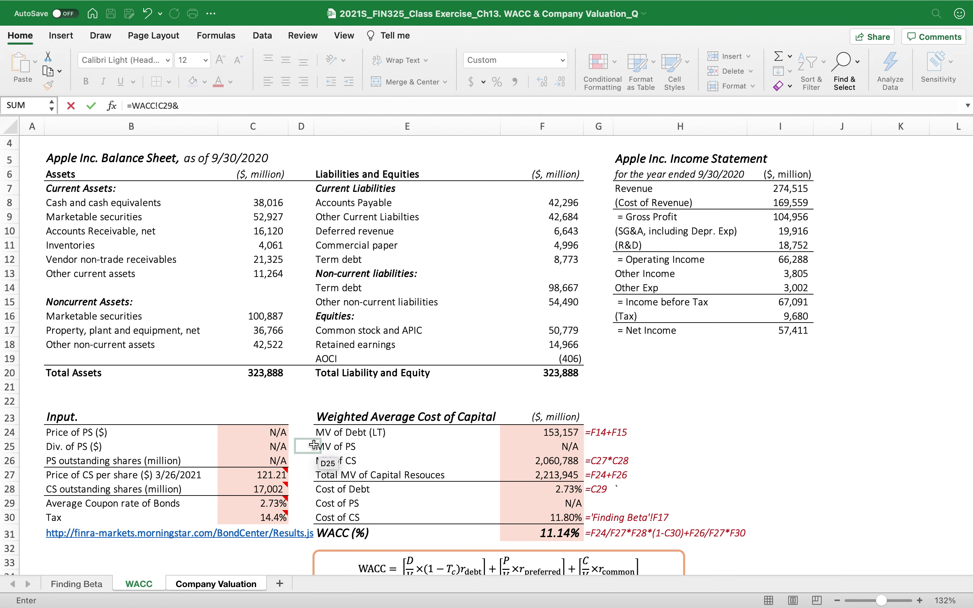
click(528, 432)
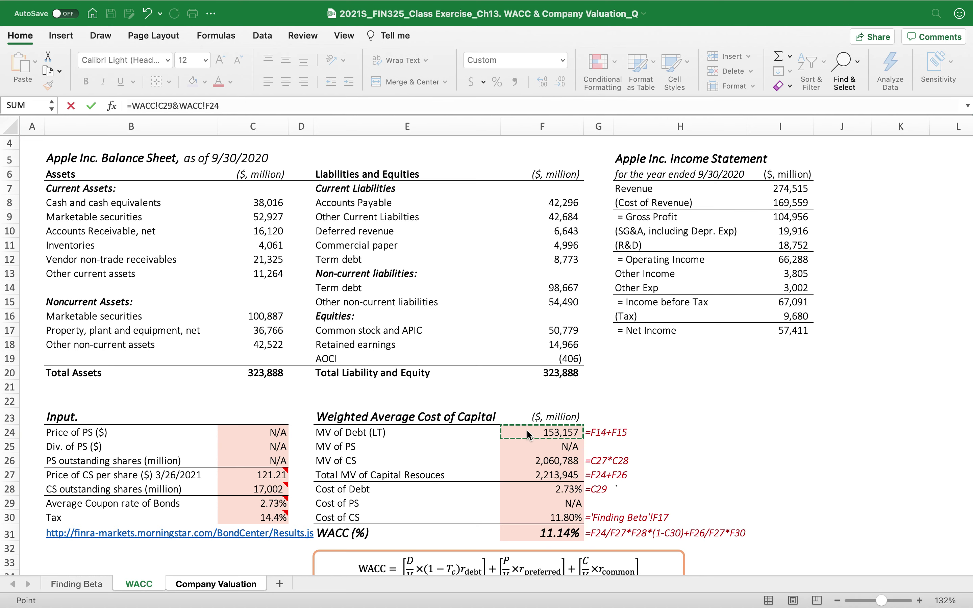
key(Return)
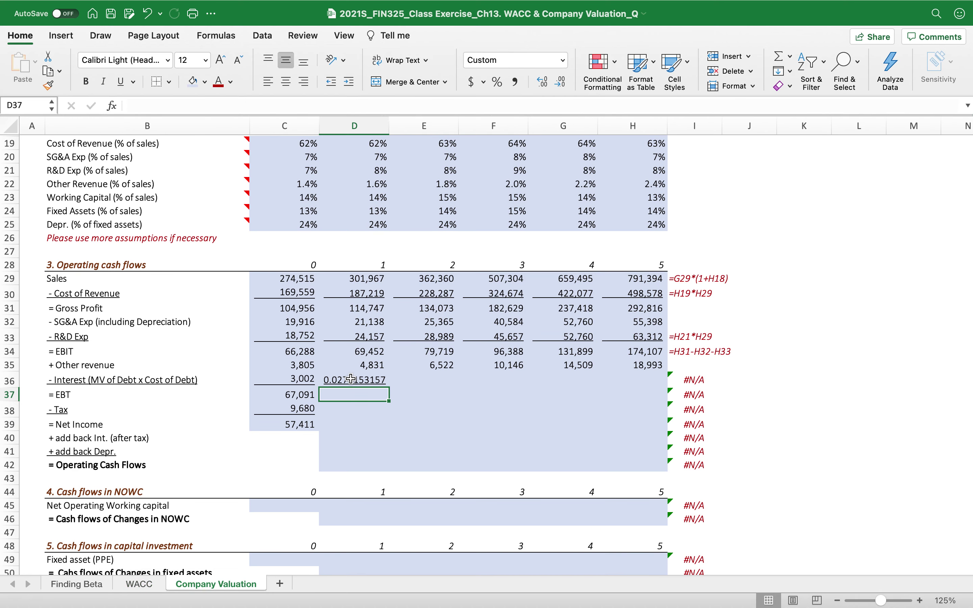
Replace the ampersand in the year 1 Interest formula with multiplication, so that D36 reads =WACC!C29*WACC!F24.
click(351, 378)
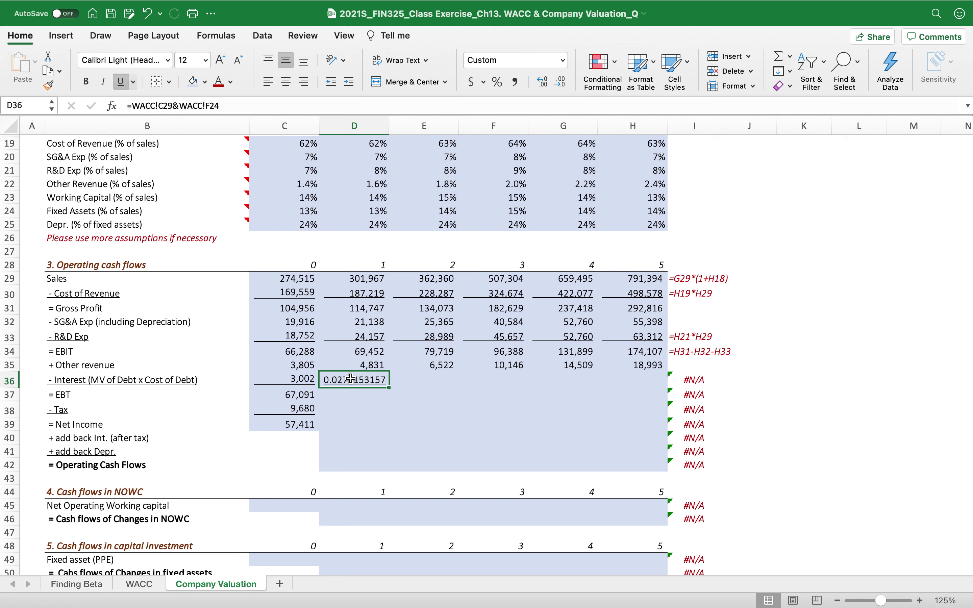
click(178, 106)
key(BackSpace)
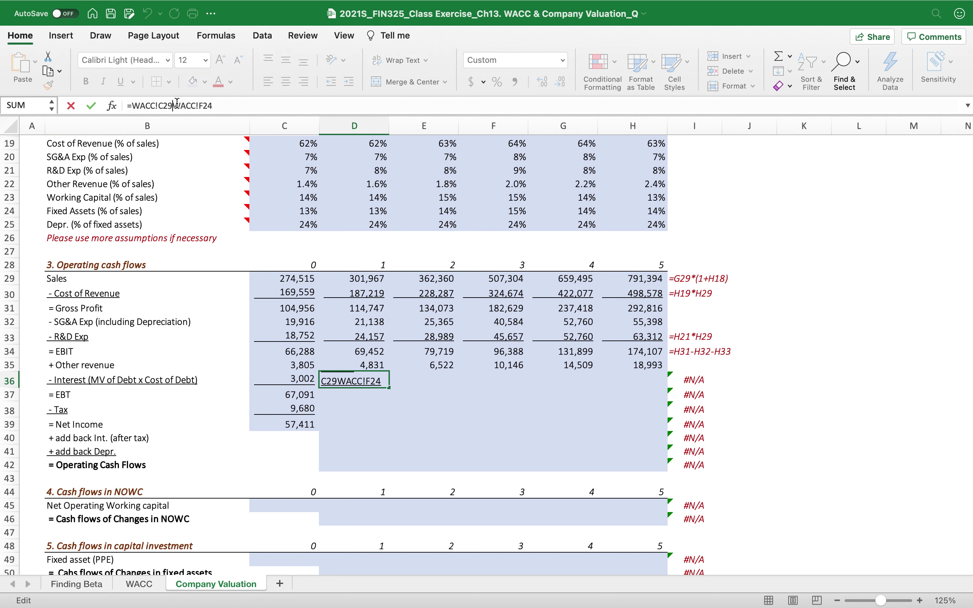
text(*)
key(Return)
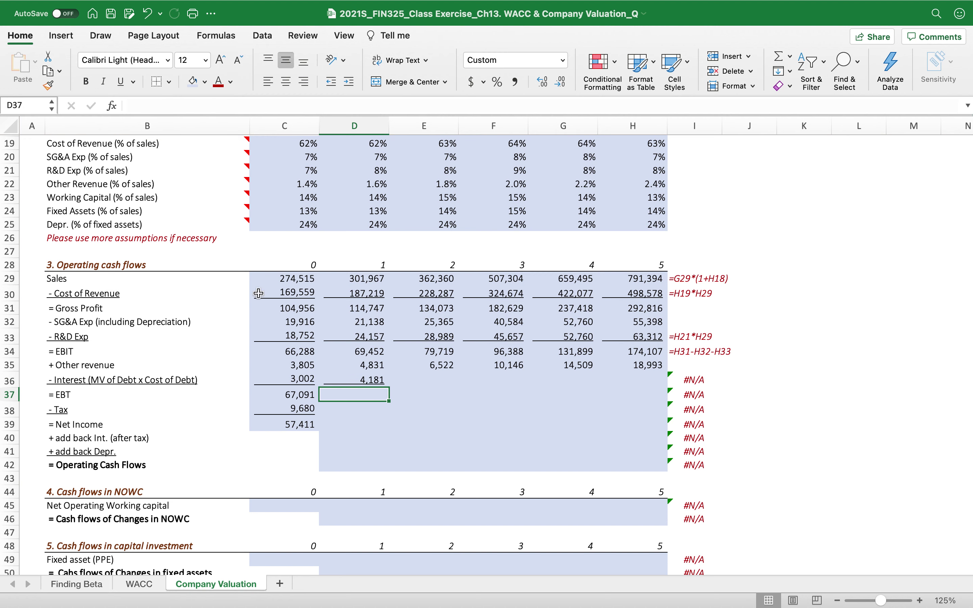
click(362, 374)
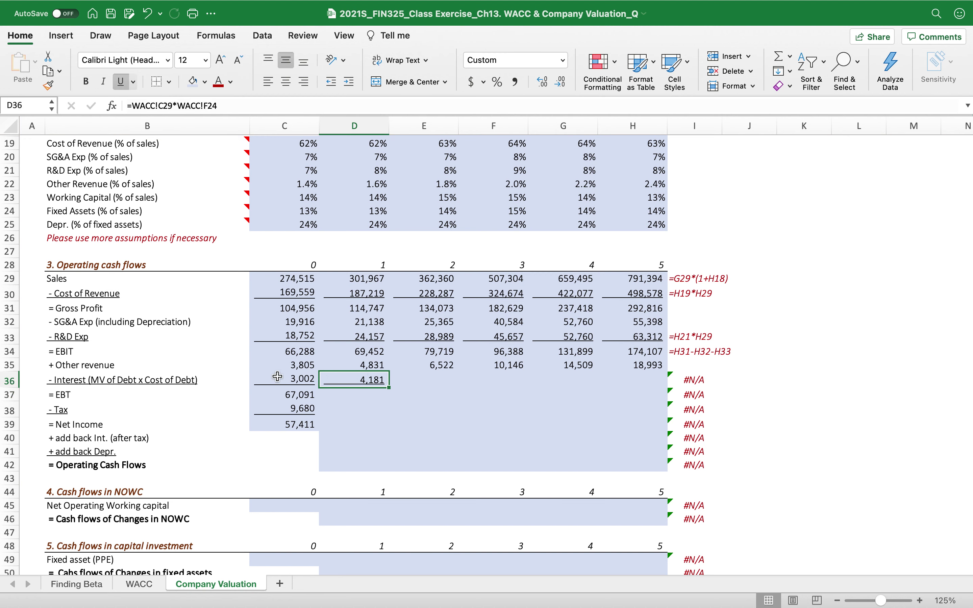
Link year 2 Interest in E36 to the prior year with =D36 and fill the formula across to year 5 in H36.
click(439, 386)
text(=)
click(350, 385)
key(Return)
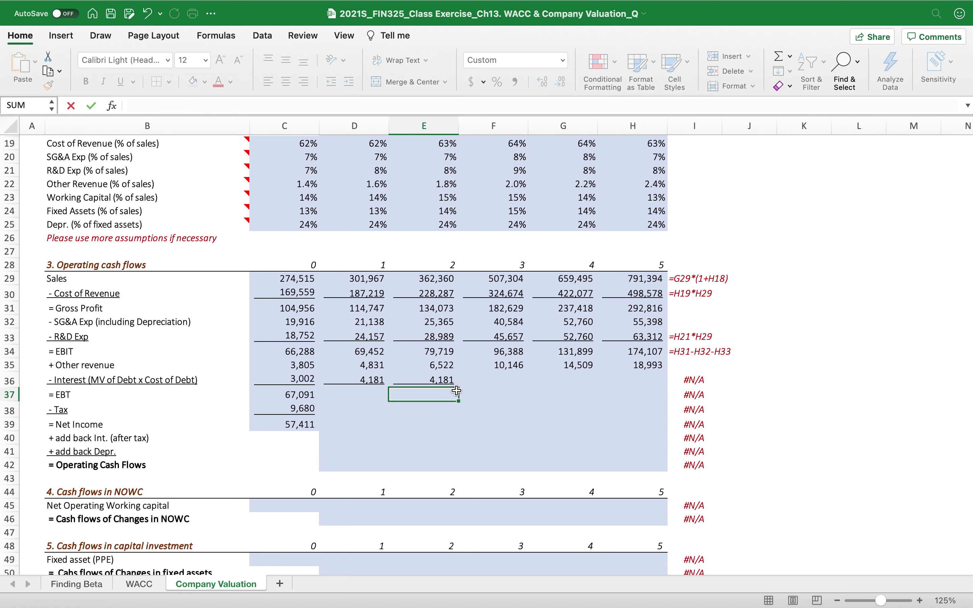
click(454, 384)
drag(458, 389, 657, 389)
click(876, 355)
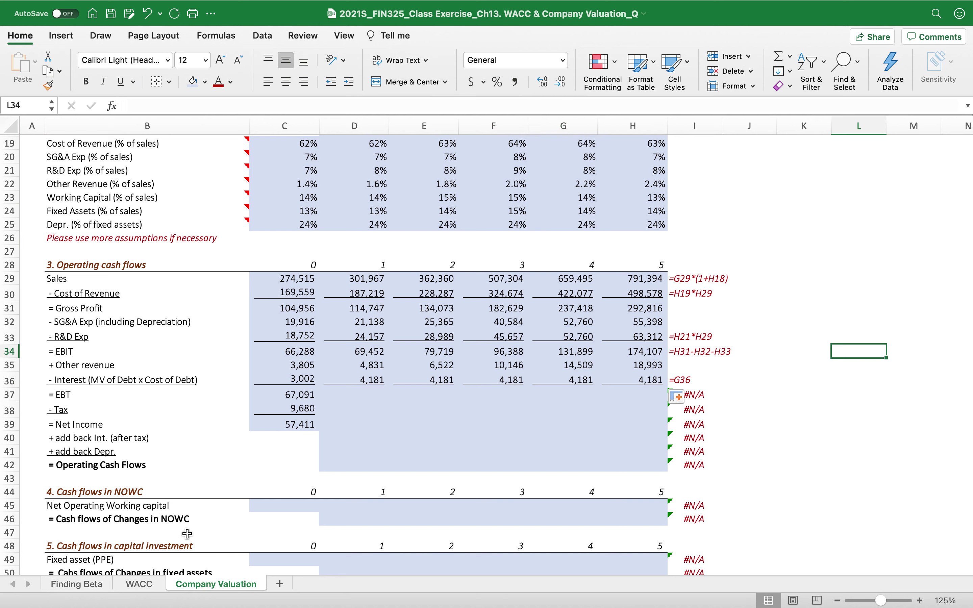
Set the Average Coupon rate of Bonds in C29 on the WACC sheet to 2.5% and return to Interest on the Company Valuation sheet.
click(140, 584)
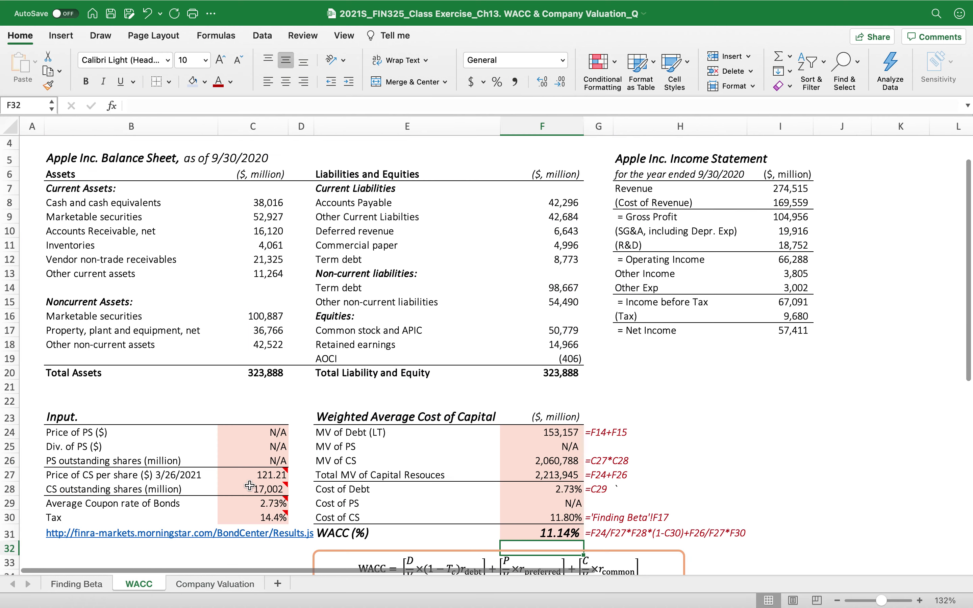
text(2.5)
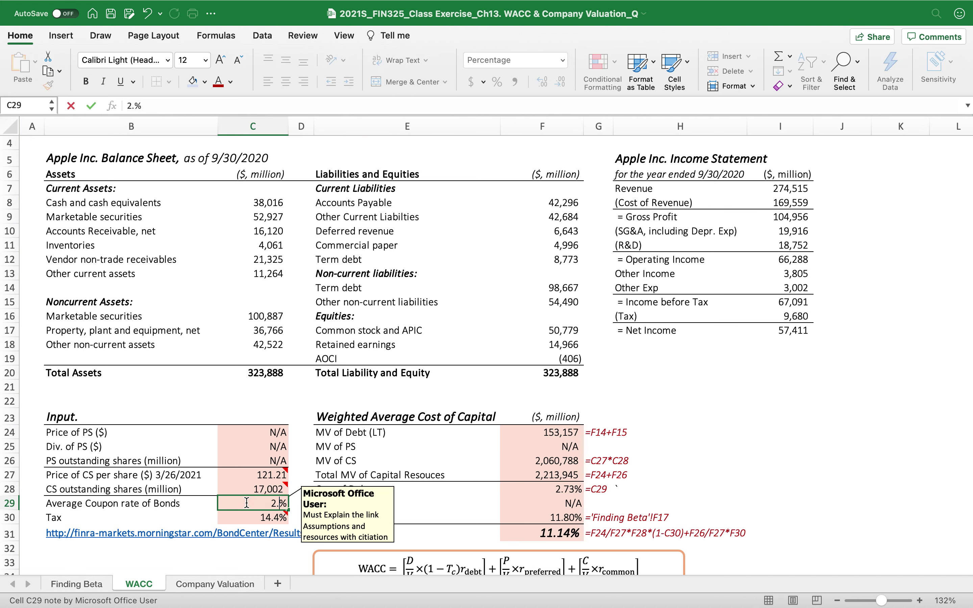
key(Return)
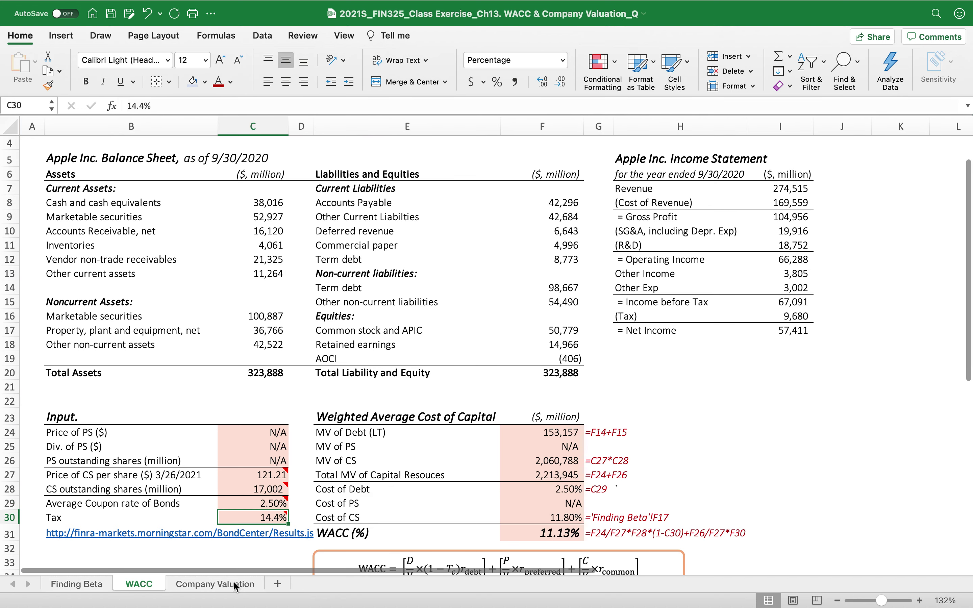
click(236, 584)
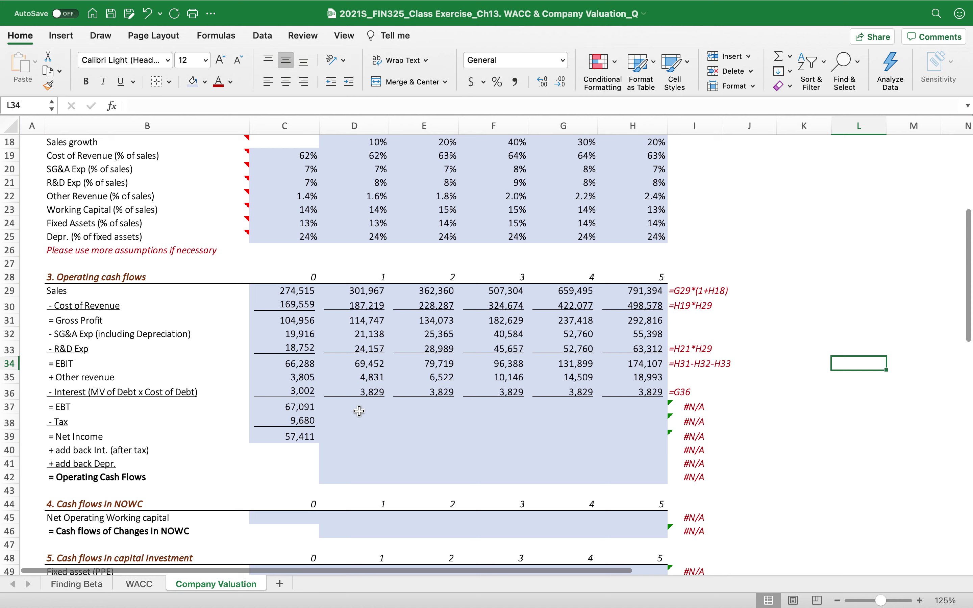
click(283, 390)
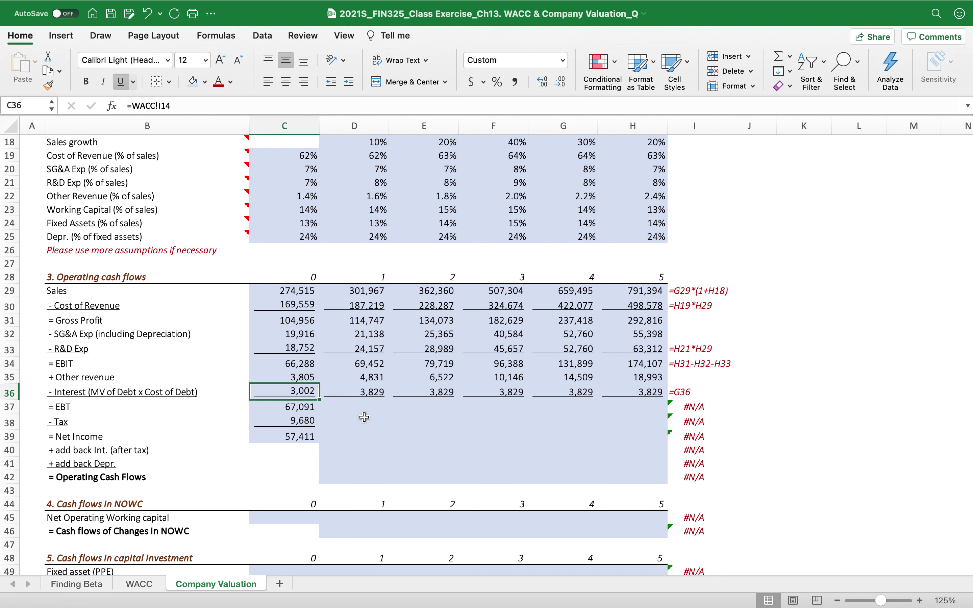
Calculate year 1 EBT in D37 as =D34+D35-D36 and fill the formula across to year 5 in H37.
click(362, 407)
text(=)
click(349, 366)
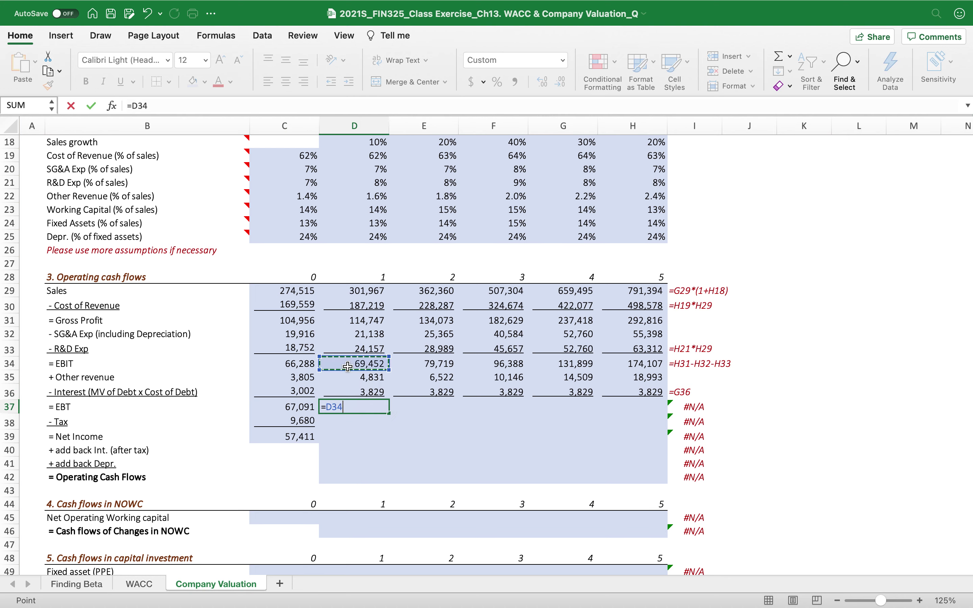
text(-)
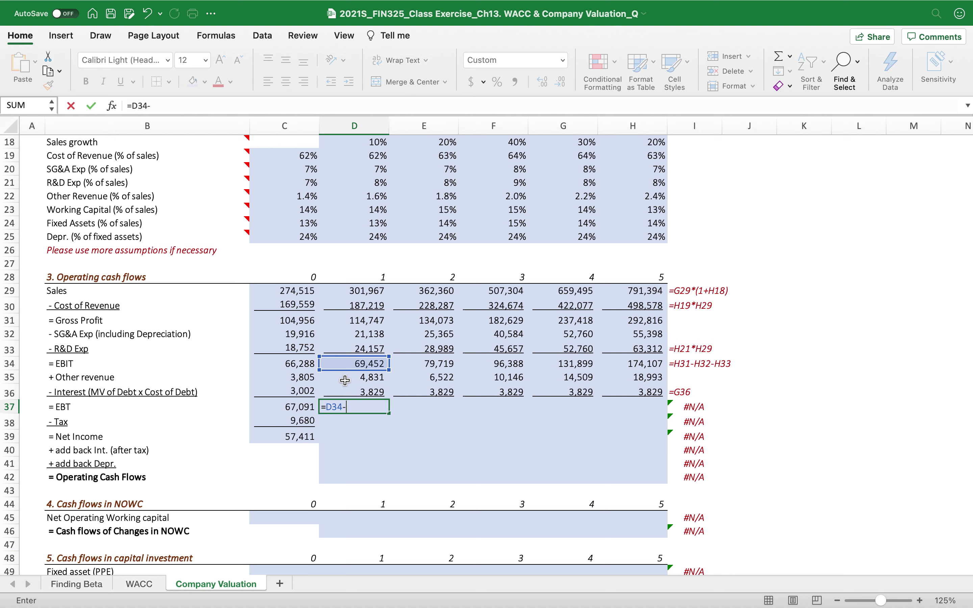
key(BackSpace)
text(+)
click(341, 377)
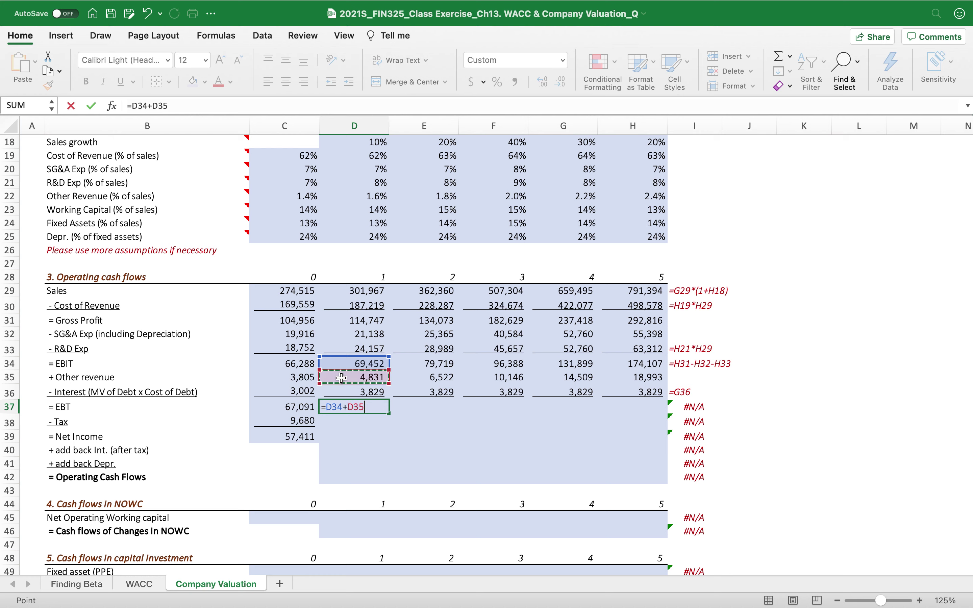
text(-)
click(353, 393)
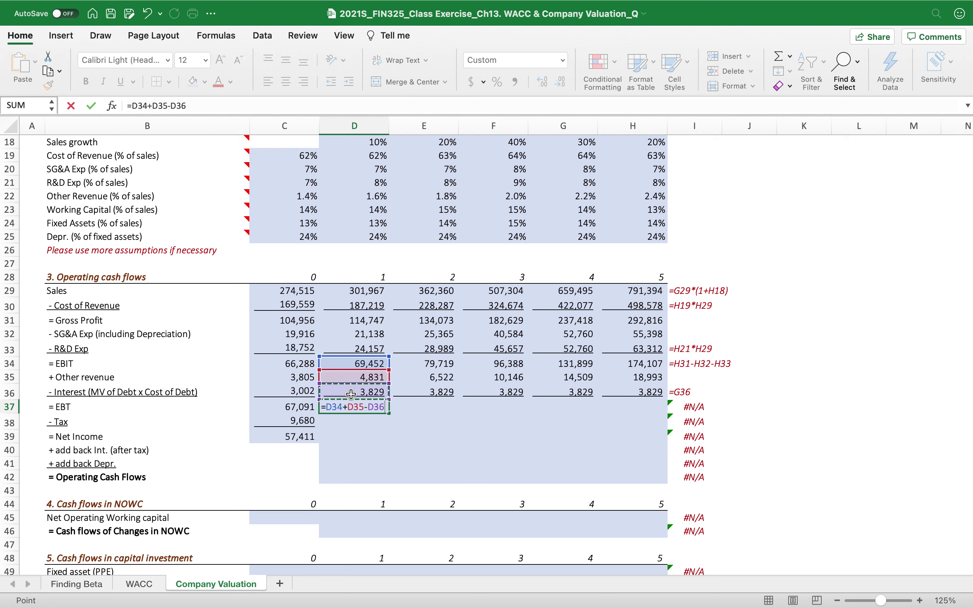
key(Return)
click(354, 405)
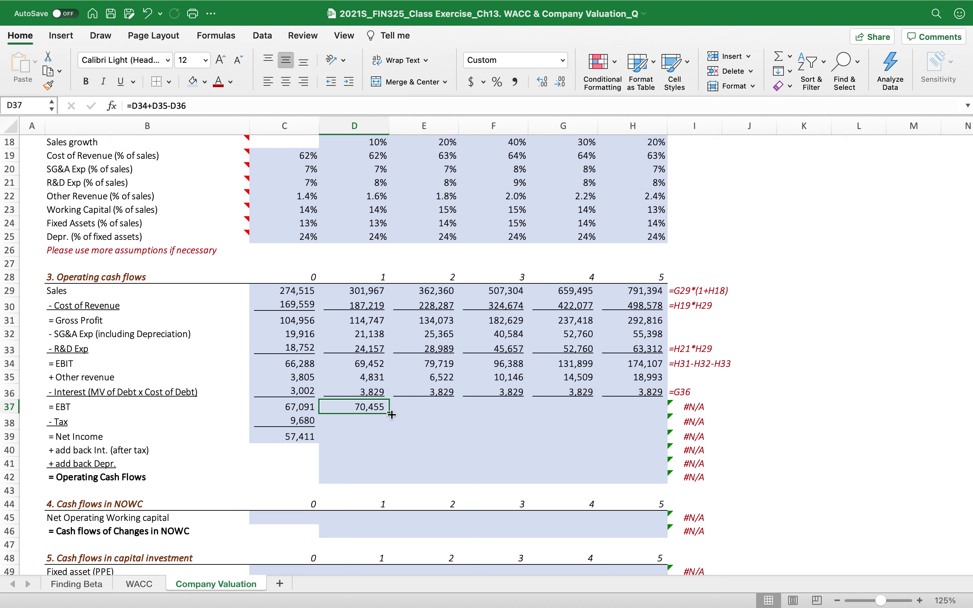
drag(389, 414, 629, 408)
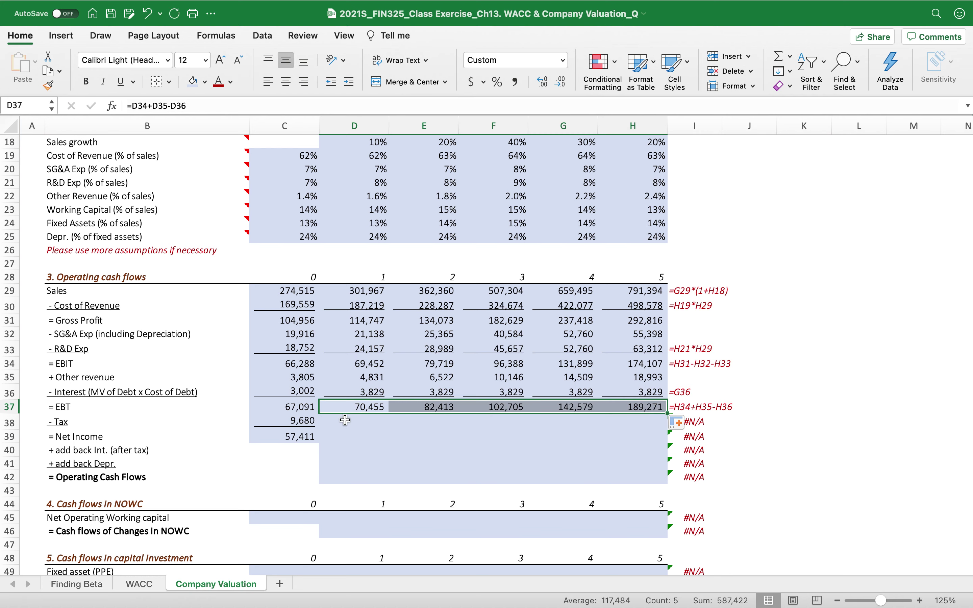
Calculate year 1 Tax in D38 as =D37*C15 from EBT and the tax rate, and fill it across to H38.
click(345, 420)
text(=)
click(353, 407)
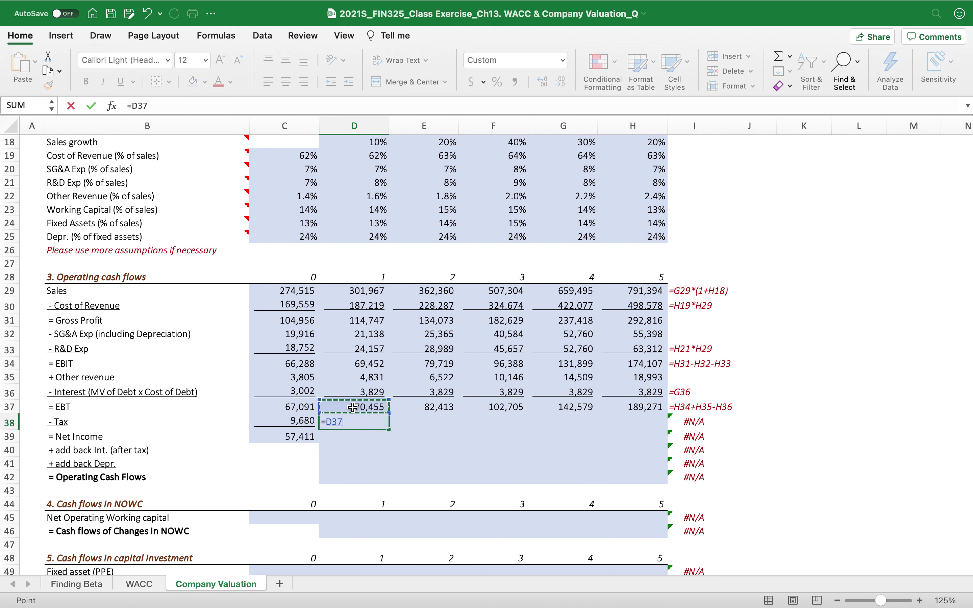
text(*)
scroll(264, 276, up, 4)
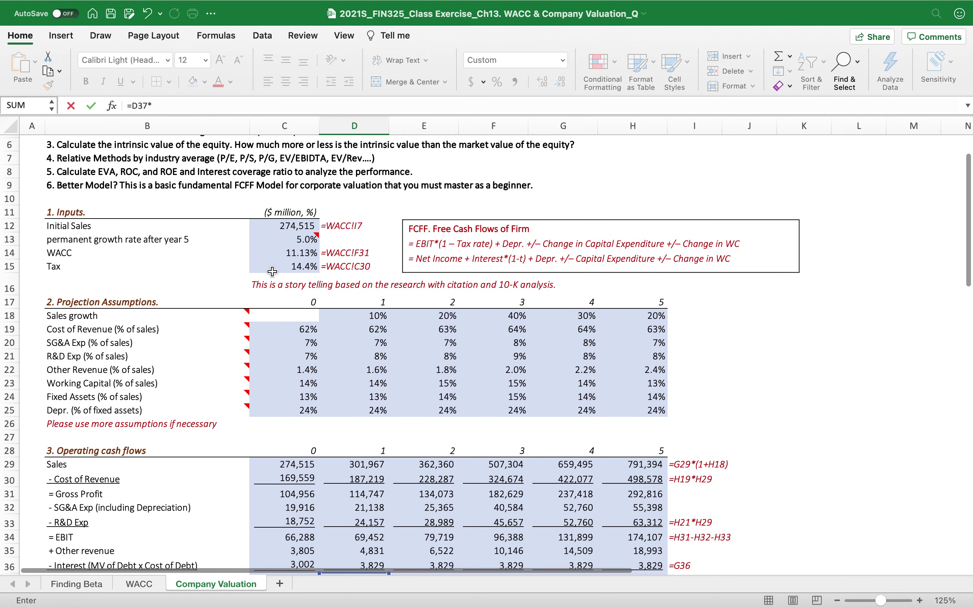
click(263, 276)
key(Return)
scroll(446, 351, down, 4)
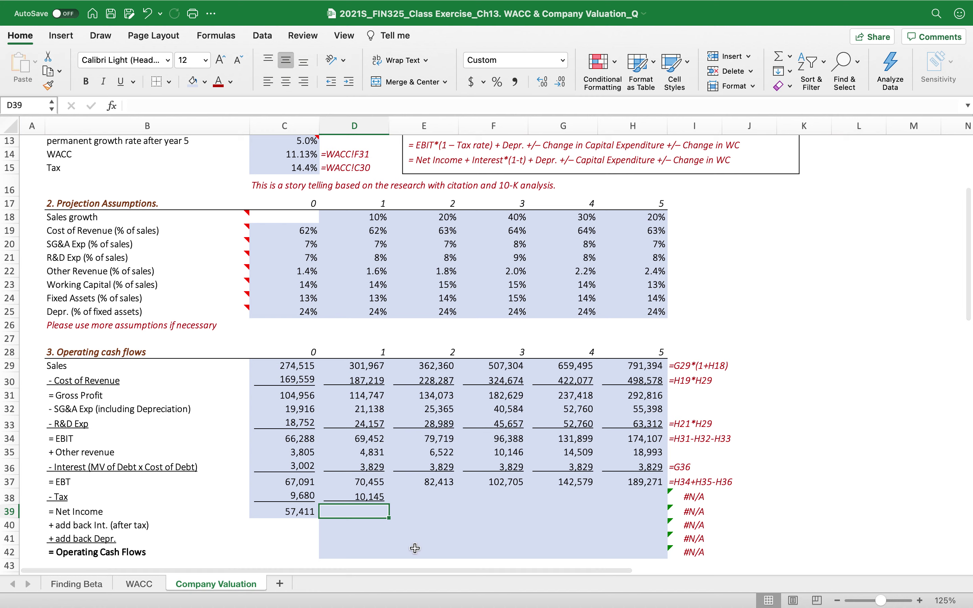
click(368, 496)
drag(390, 505, 634, 504)
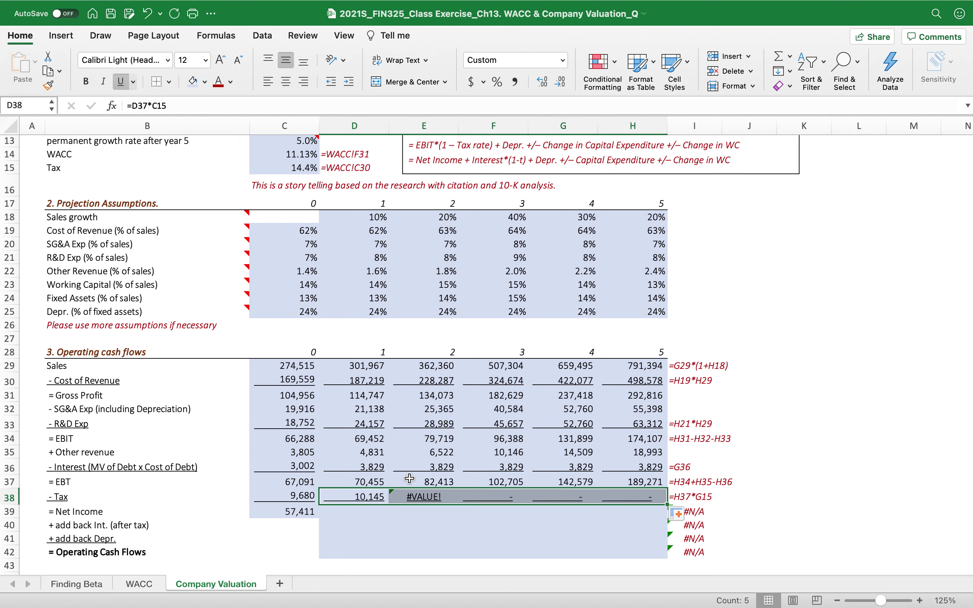
Make the tax rate reference absolute so D38 reads =D37*$C$15 and refill the Tax row across to H38.
double_click(353, 496)
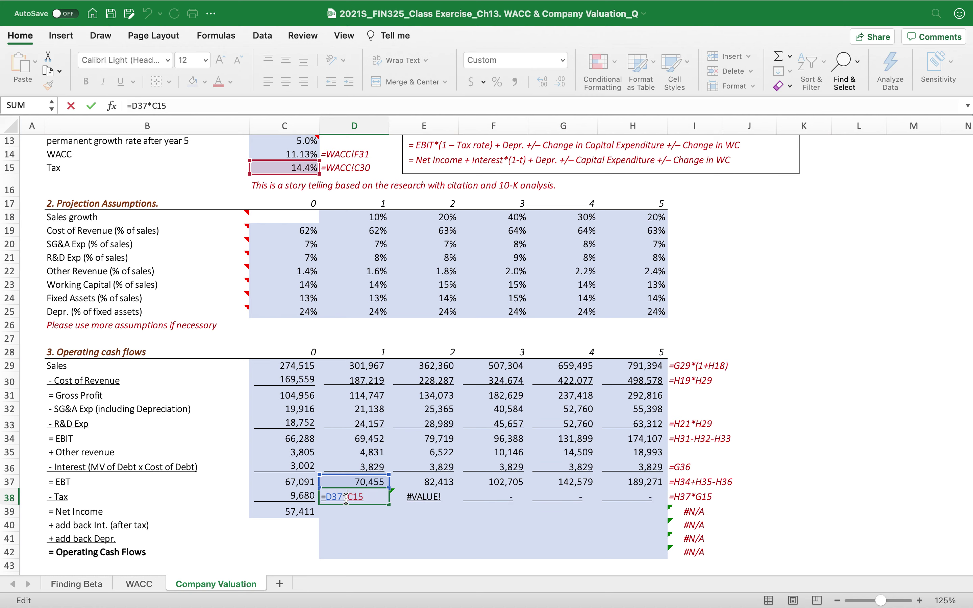
key(F4)
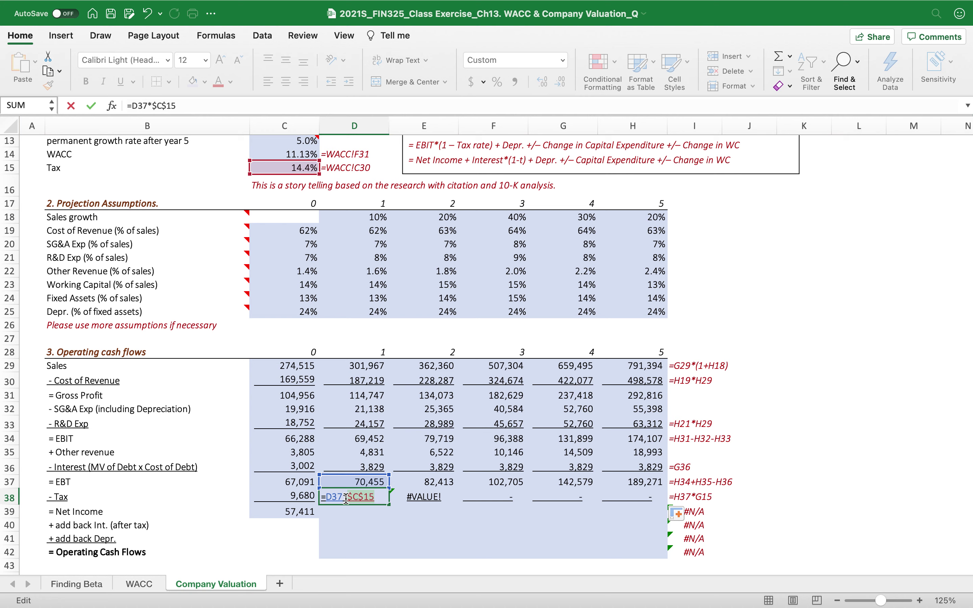
key(Return)
click(372, 497)
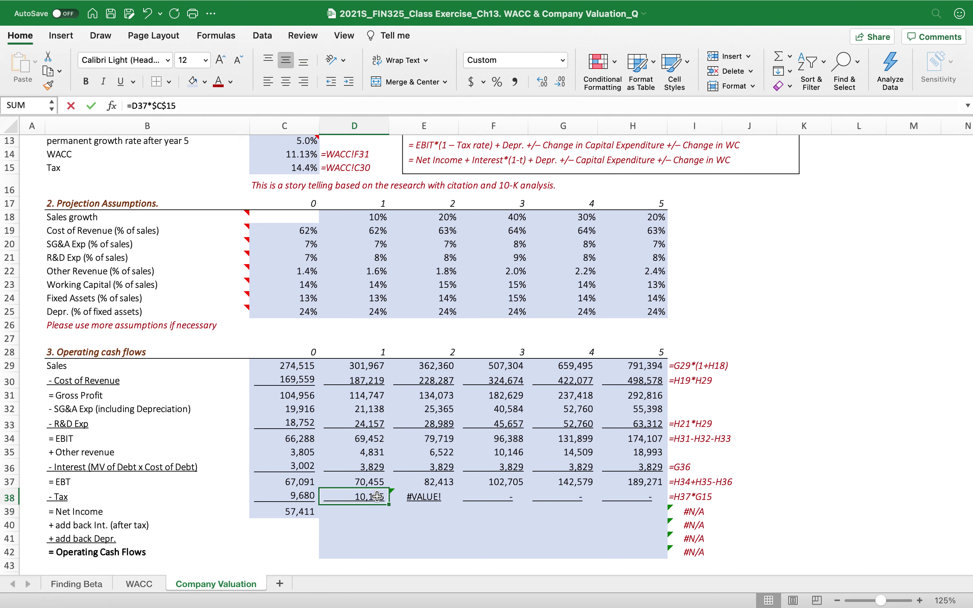
drag(389, 504, 652, 495)
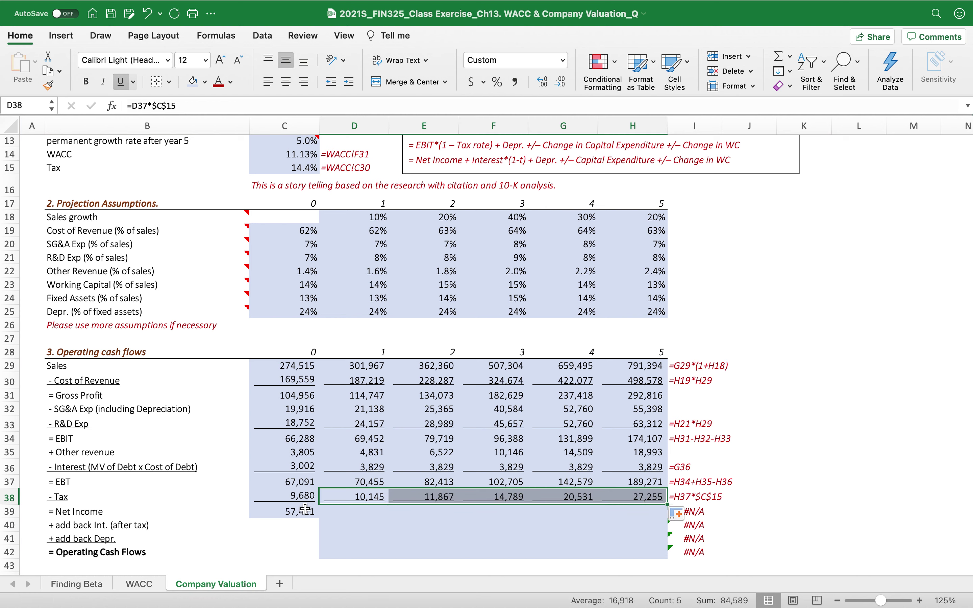
Calculate year 1 Net Income in D39 as =D37-D38 and fill the formula across to year 5 in H39.
click(344, 512)
text(=)
click(346, 482)
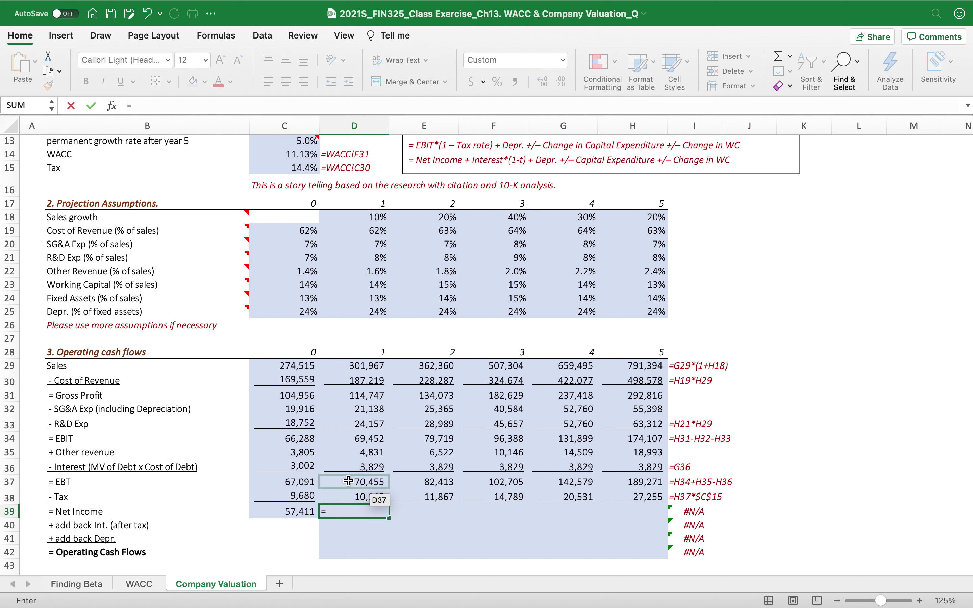
text(-)
click(338, 498)
key(Return)
key(Up)
drag(389, 519, 657, 519)
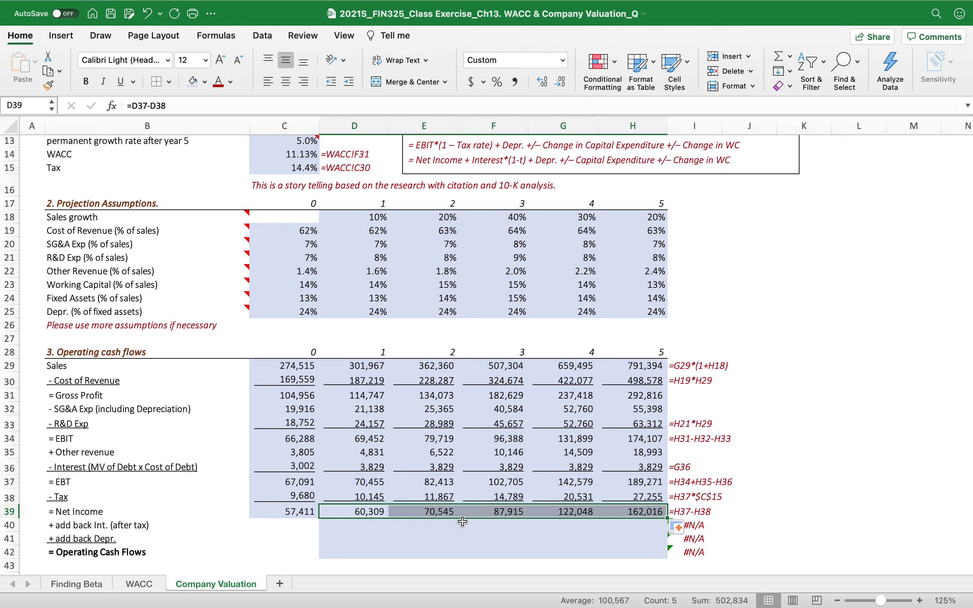
Link the year 1 interest add-back in D40 to Interest with =D36 and fill it across to year 5 in H40.
click(368, 525)
text(=)
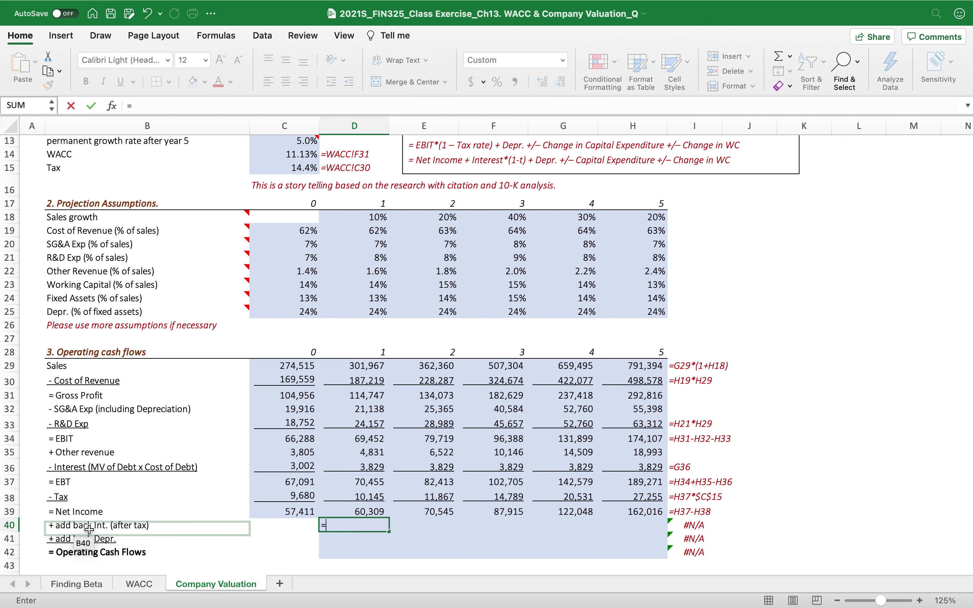
click(342, 511)
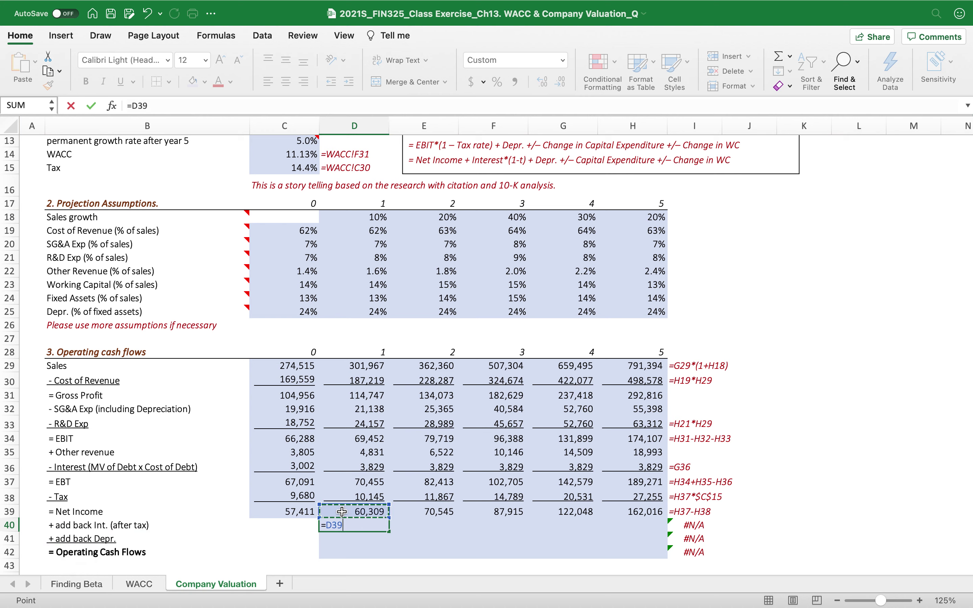
key(BackSpace)
key(BackSpace)
key(BackSpace)
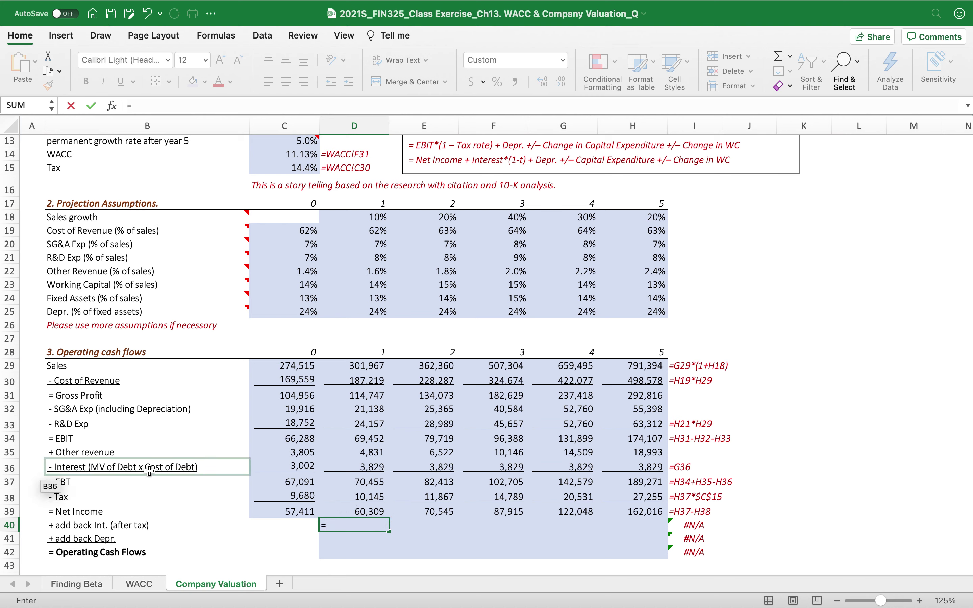
click(353, 466)
key(Return)
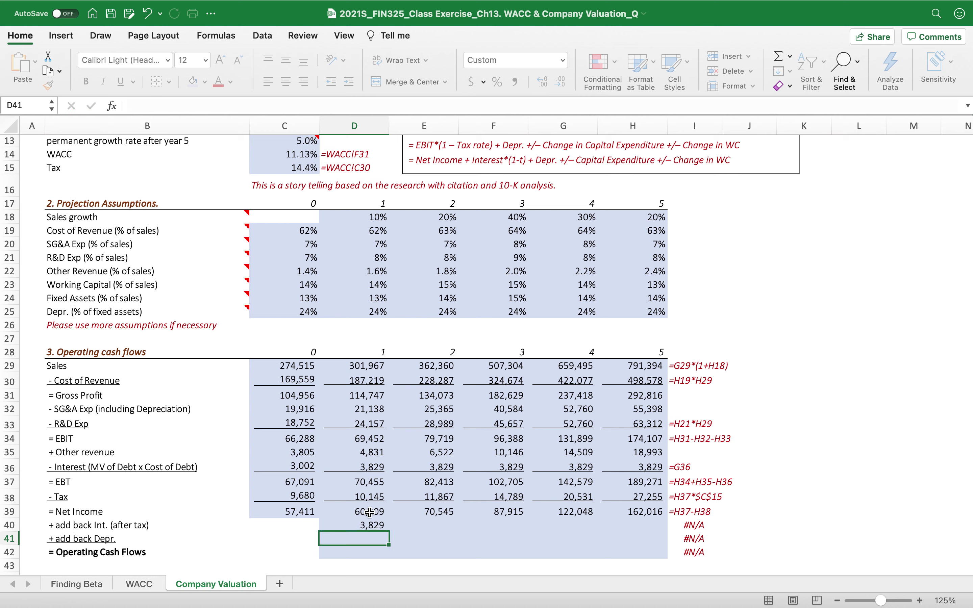
click(351, 525)
drag(389, 533, 660, 532)
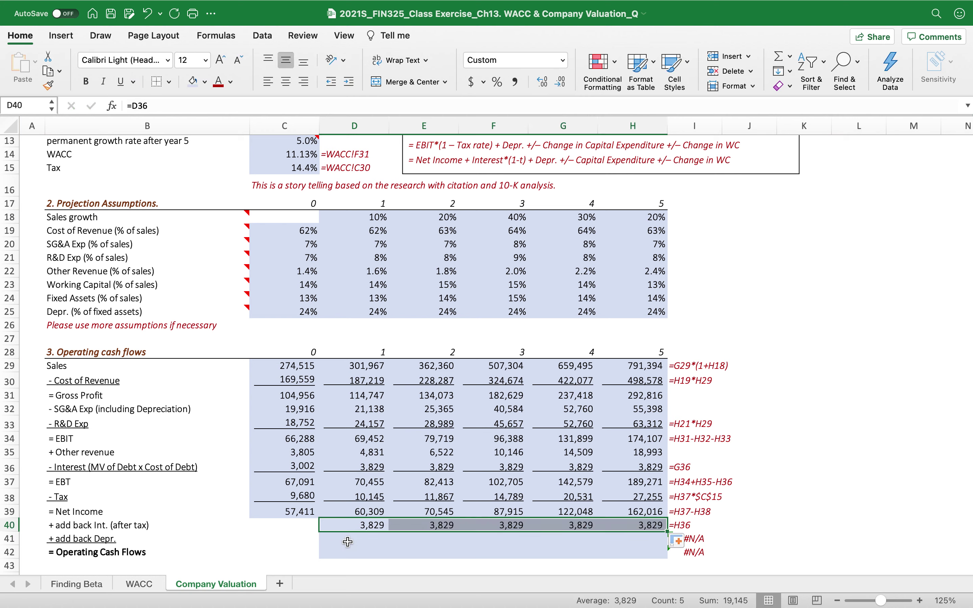
Calculate the year 1 depreciation add-back in D41 as =D25*D24*D29, using depreciation rate, fixed assets percentage and sales.
click(360, 539)
text(=)
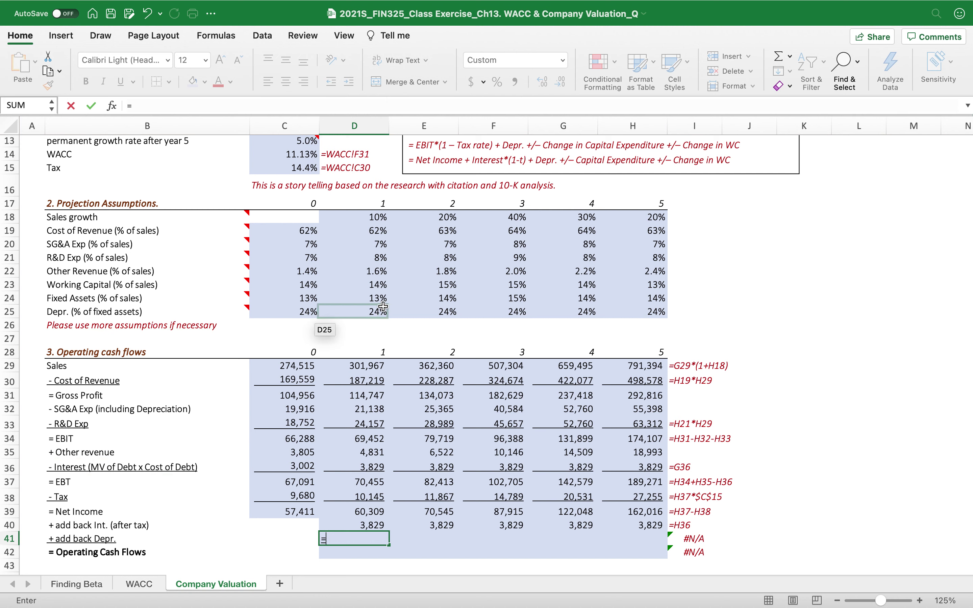
click(356, 311)
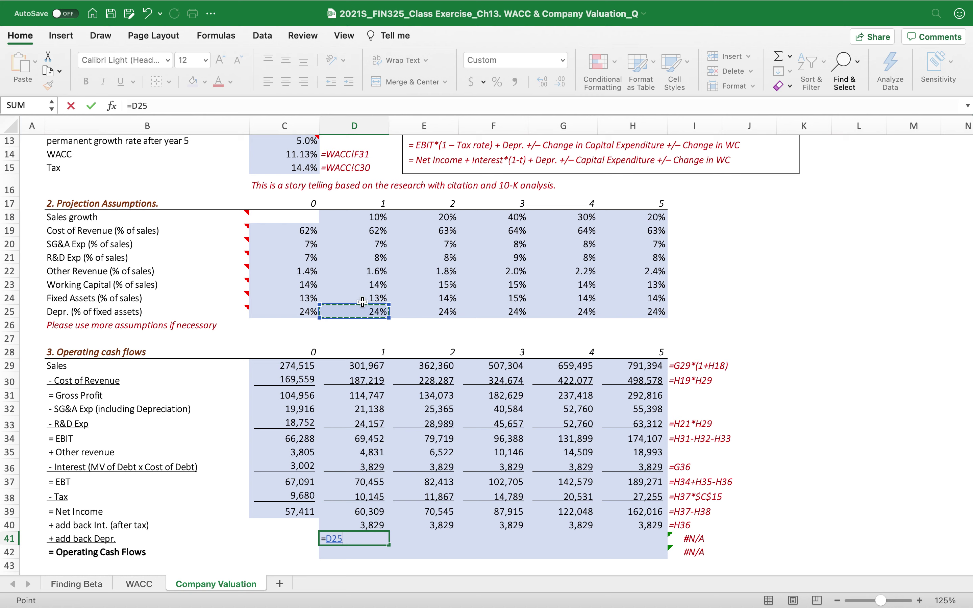
text(*)
click(332, 297)
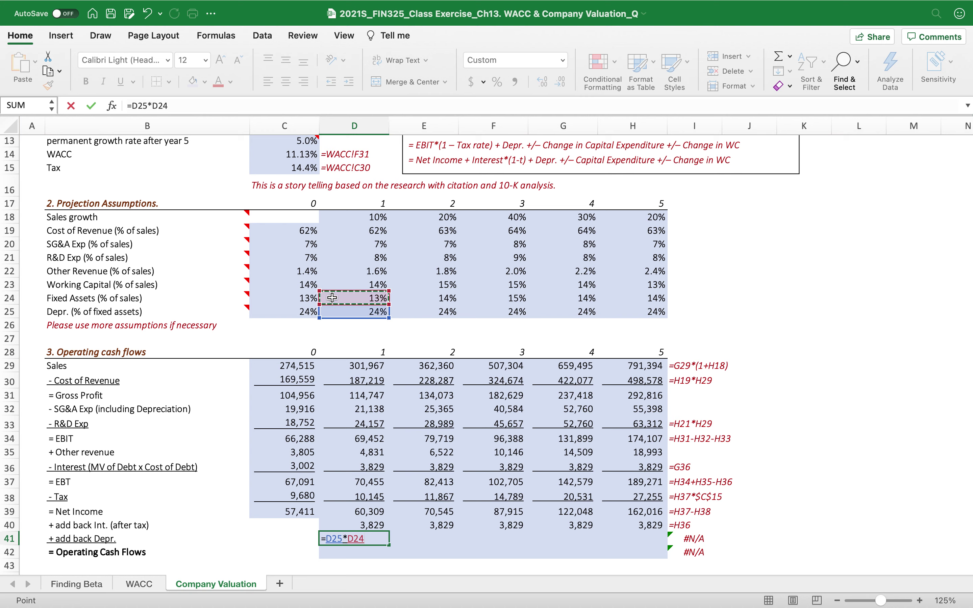
text(*)
click(340, 364)
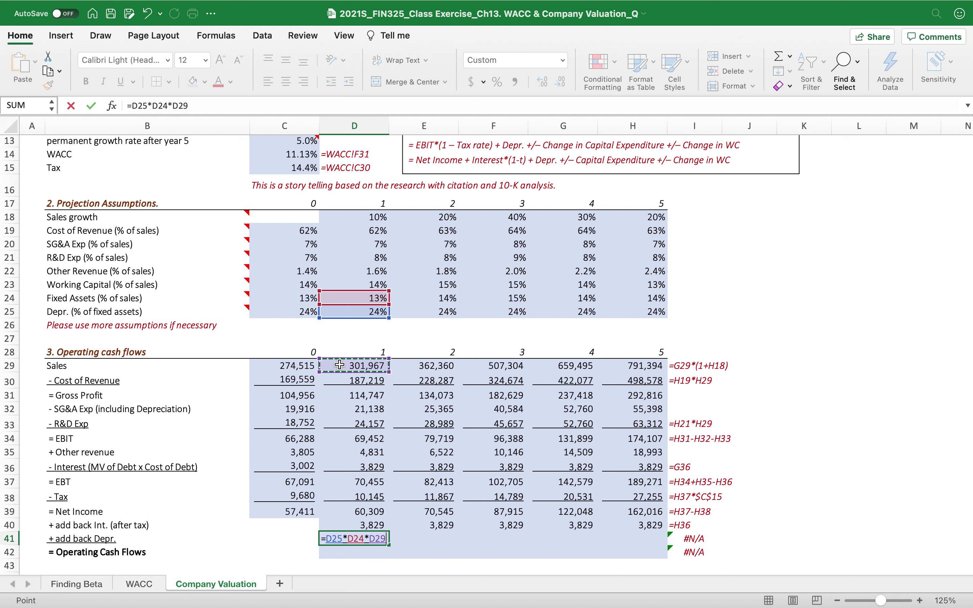
key(Return)
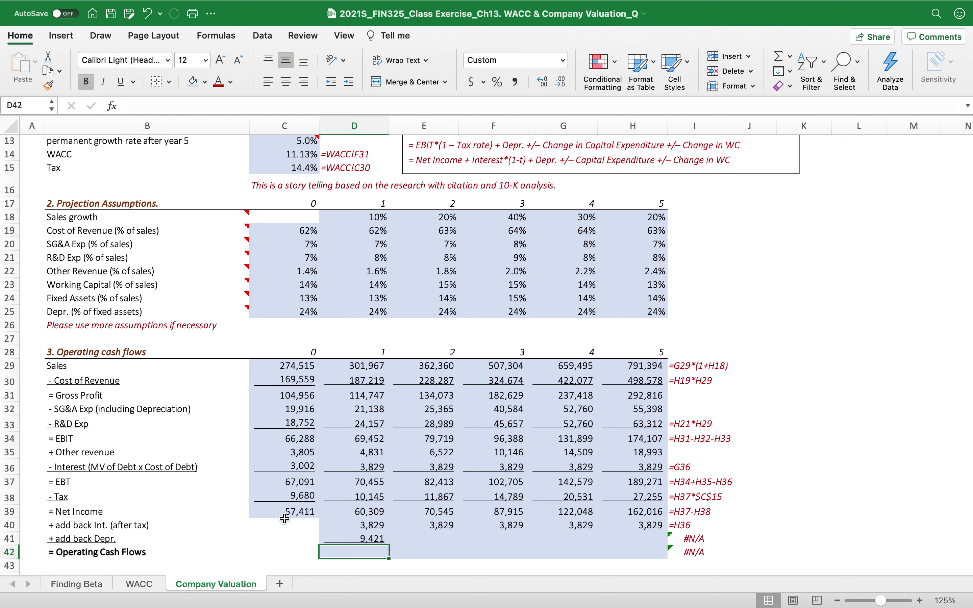
Fill the depreciation add-back formula across to year 5 in H41 and check the year 2 formula in E41.
click(361, 538)
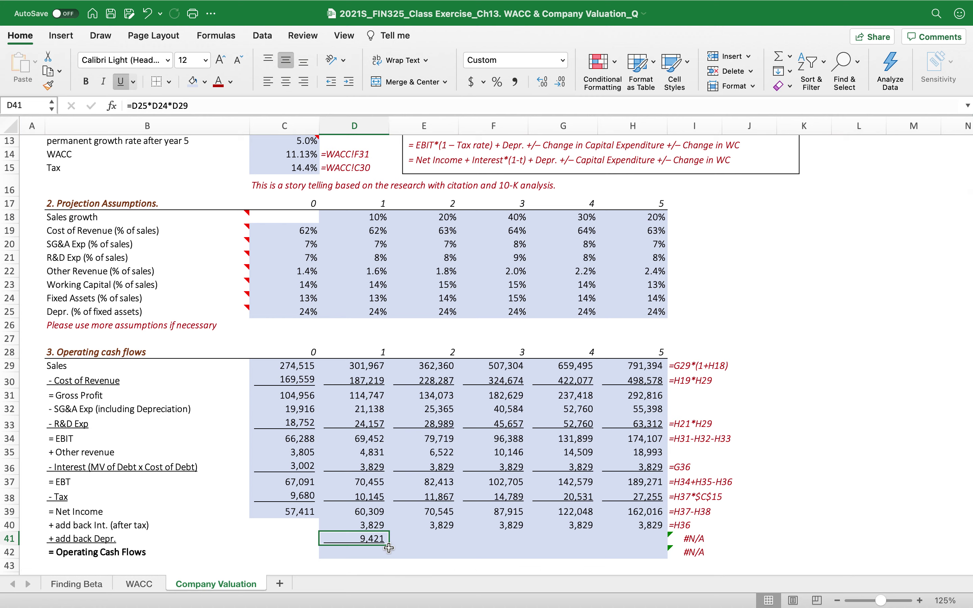
drag(389, 547, 692, 536)
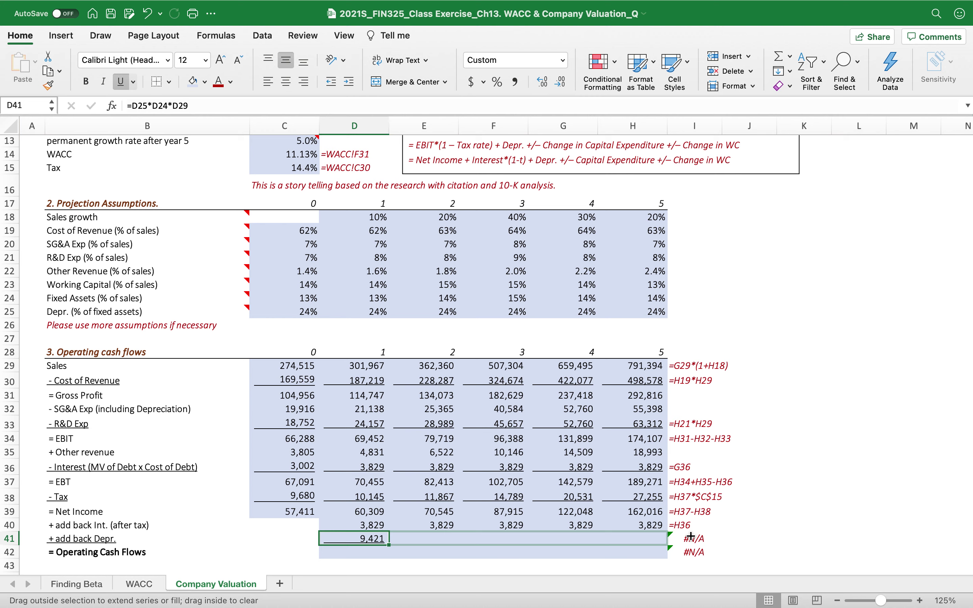
drag(692, 536, 692, 537)
double_click(419, 538)
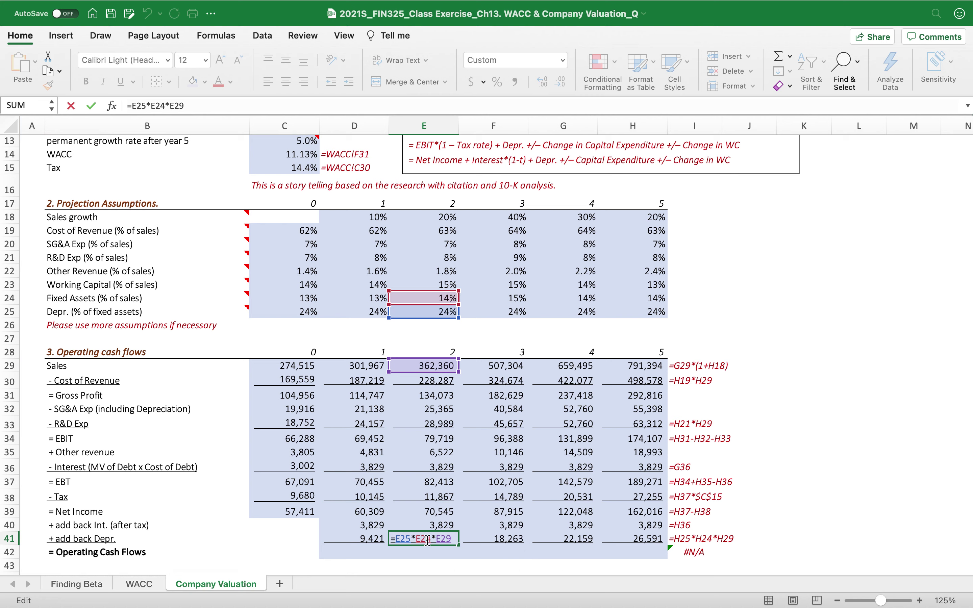
Calculate year 1 Operating Cash Flows in D42 as =D39+D40+D41 and fill the formula across to year 5 in H42.
click(349, 550)
text(=)
click(354, 511)
text(+)
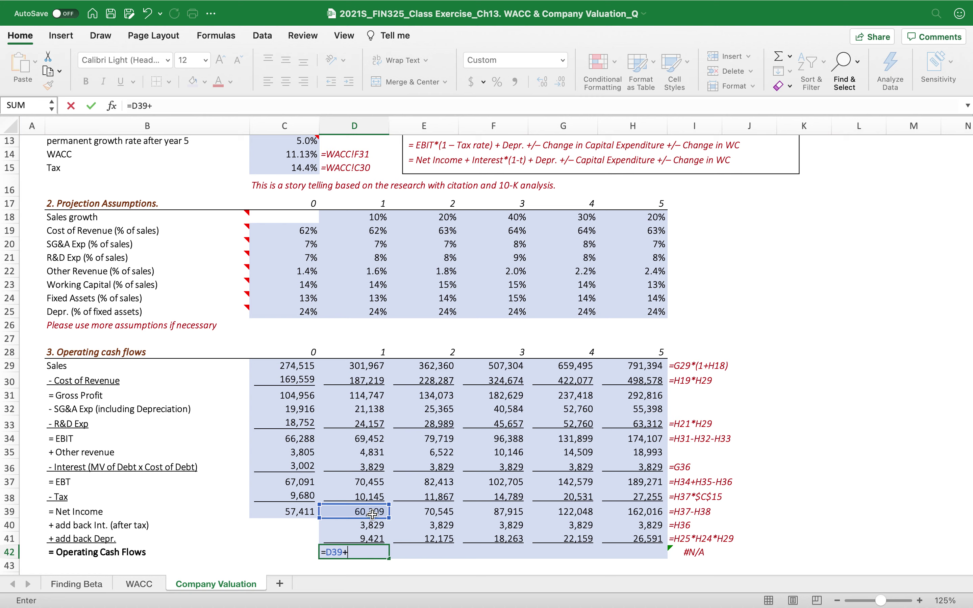
click(341, 526)
text(+)
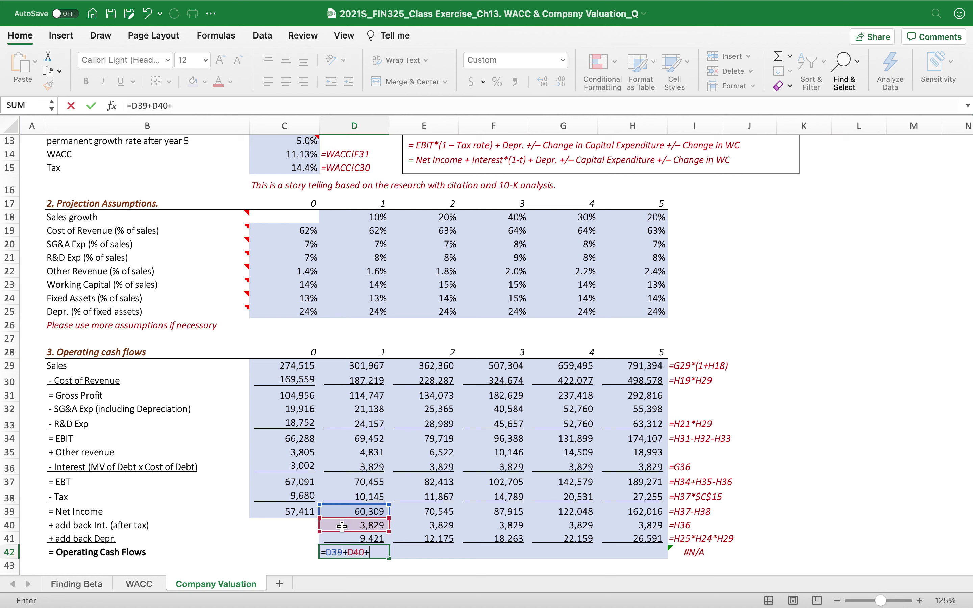
click(337, 540)
key(Return)
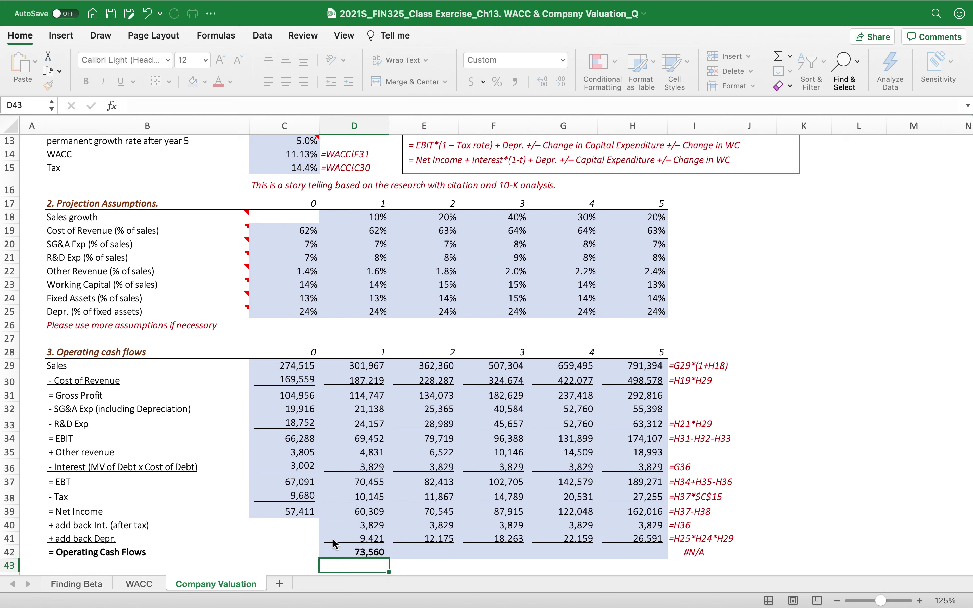
click(342, 553)
drag(390, 559, 663, 561)
scroll(483, 464, down, 3)
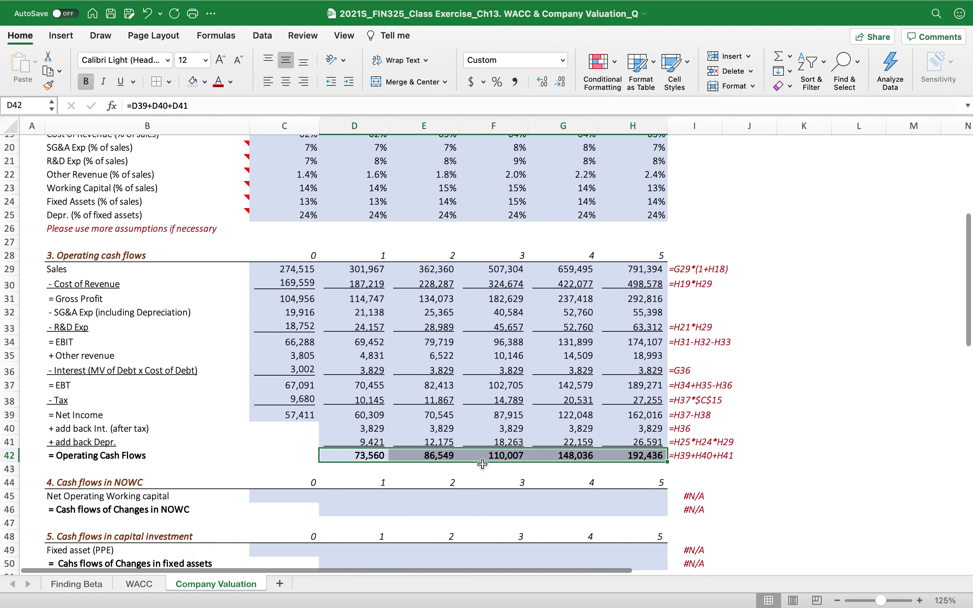
scroll(483, 465, down, 3)
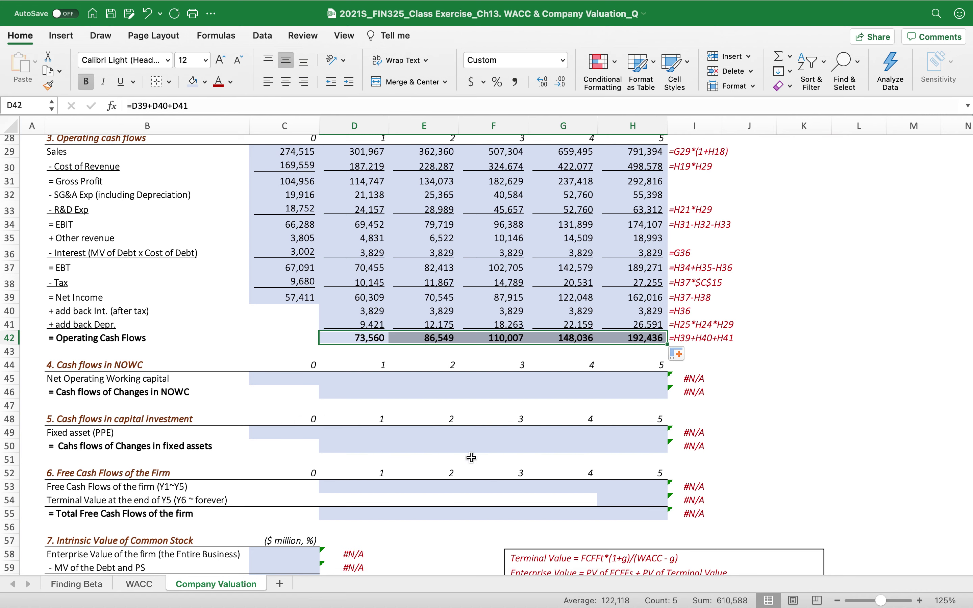
scroll(472, 458, up, 3)
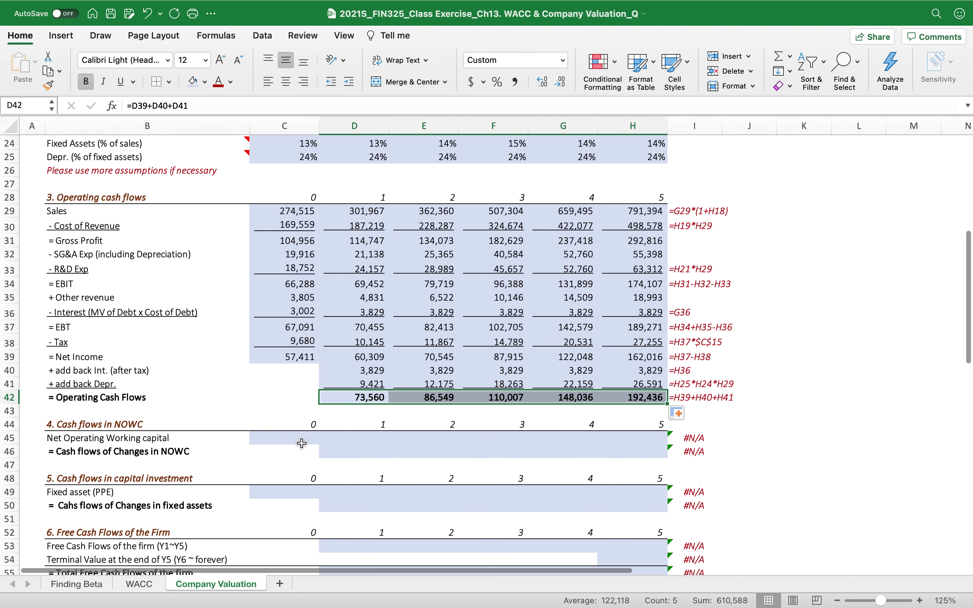
Calculate year 0 Net Operating Working capital in C45 as =C23*C29 and fill the formula across to year 5 in H45.
click(271, 436)
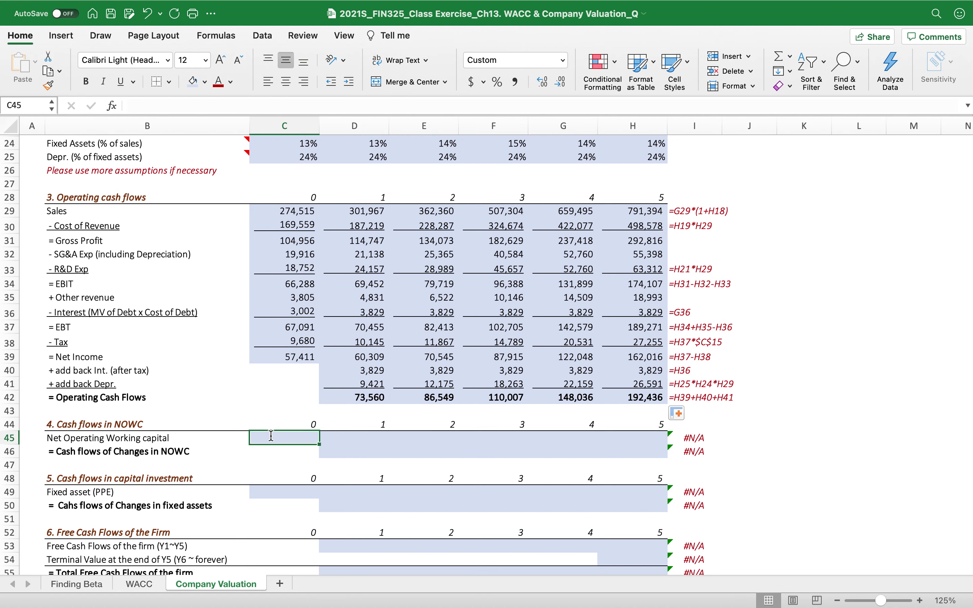
text(=)
scroll(85, 185, up, 3)
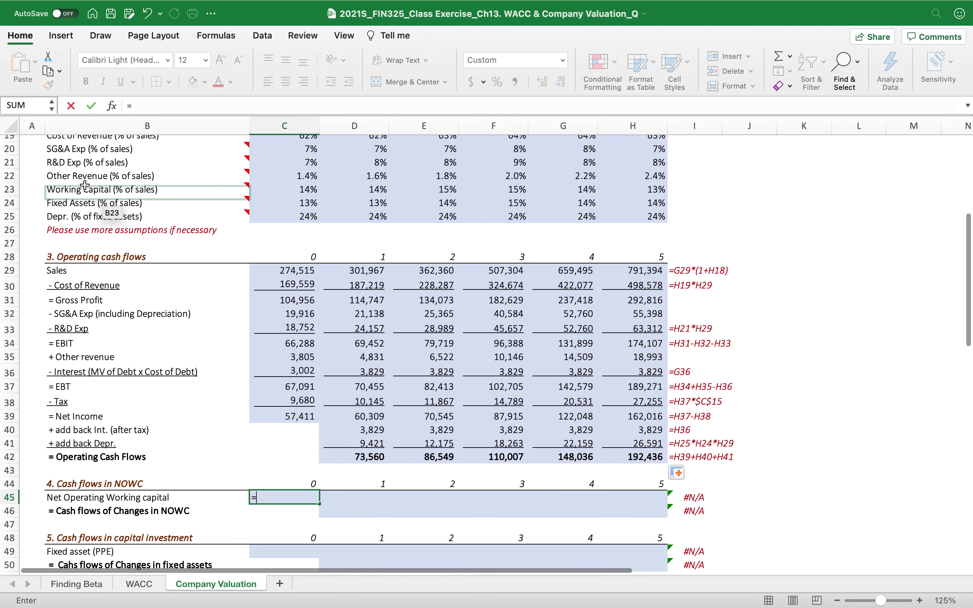
click(296, 190)
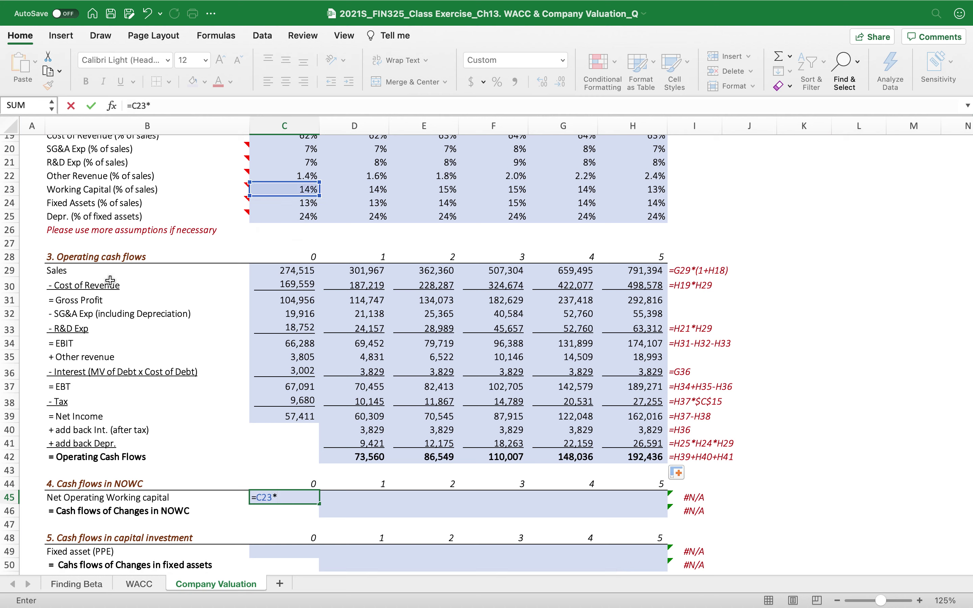
click(297, 273)
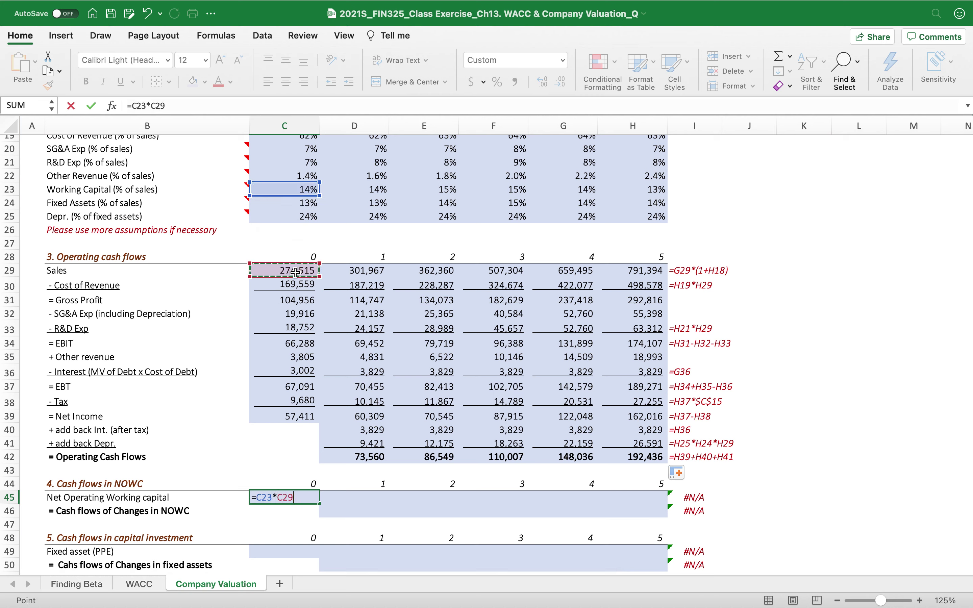
key(Return)
click(294, 499)
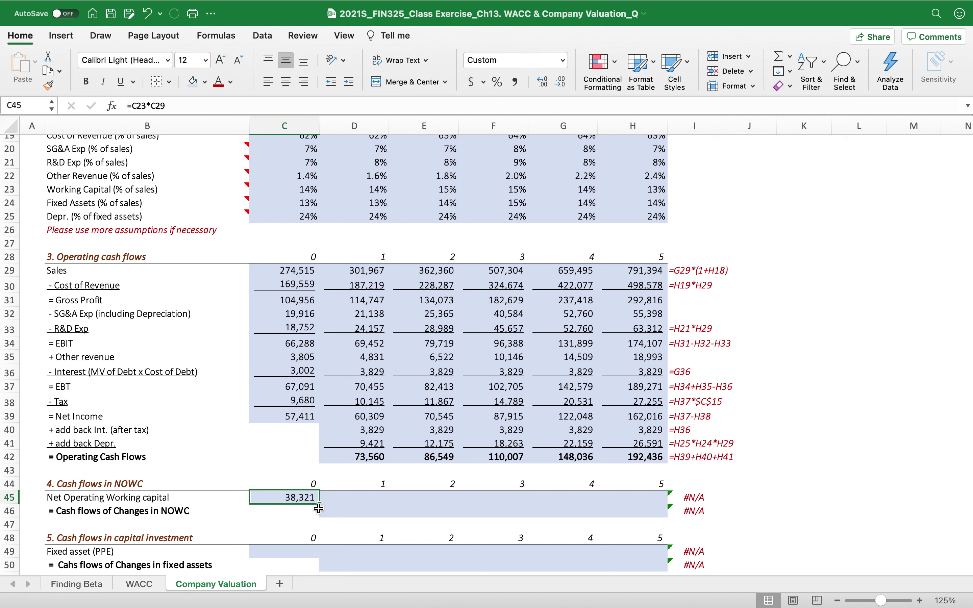
drag(320, 505, 667, 506)
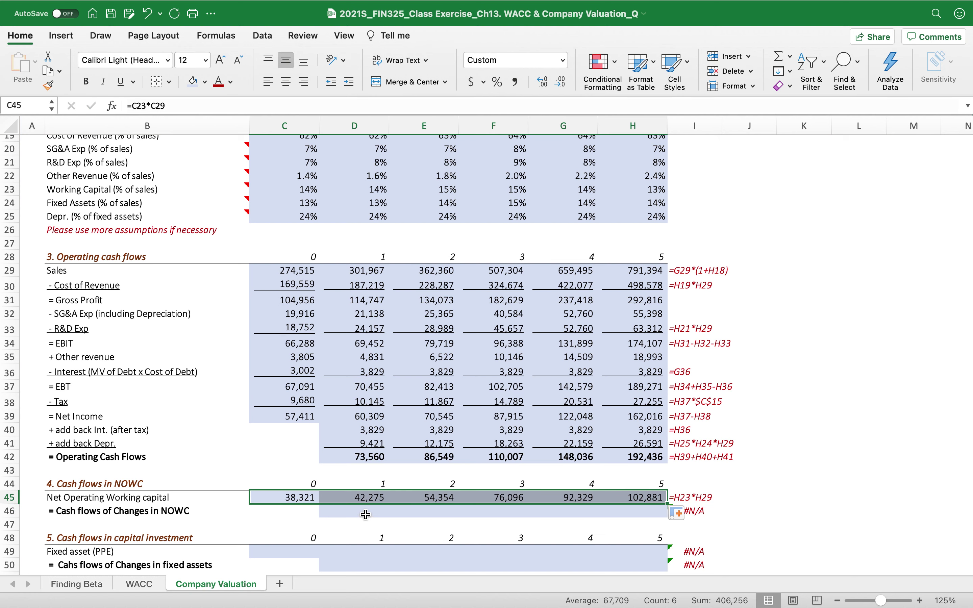
Calculate year 1 Cash flows of Changes in NOWC in D46 as =C45-D45 and fill the formula across to H46.
click(364, 511)
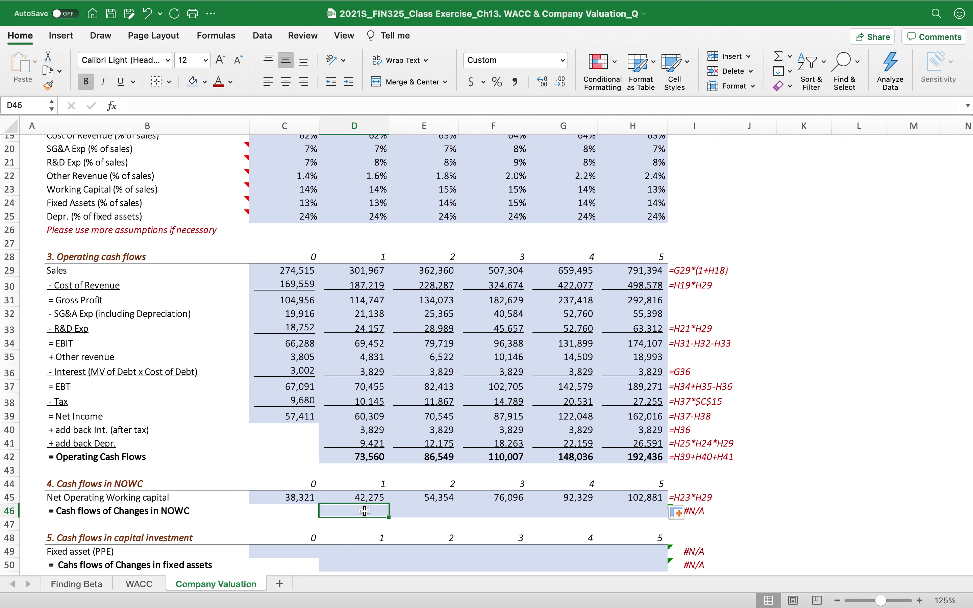
text(=)
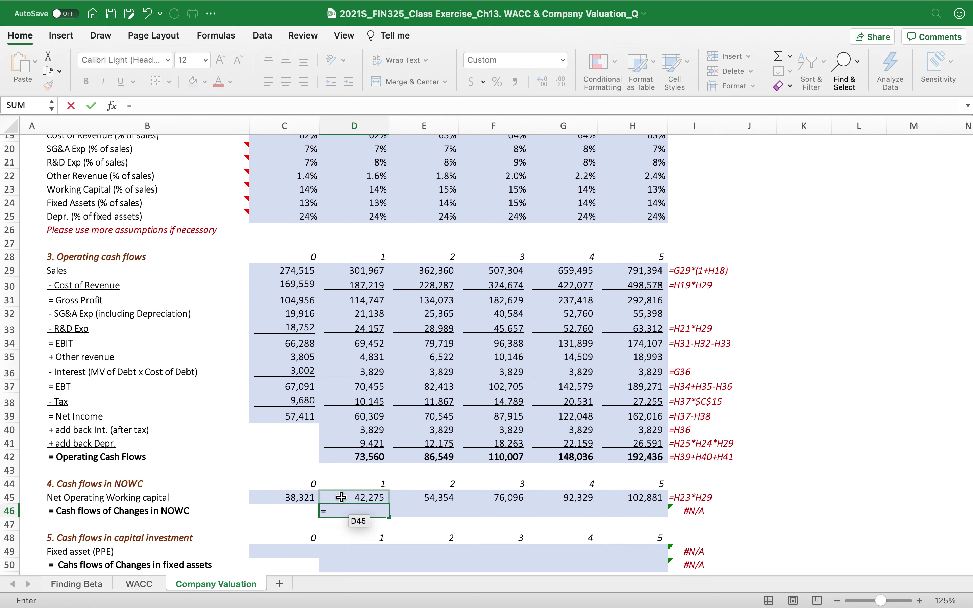
click(283, 500)
text(-)
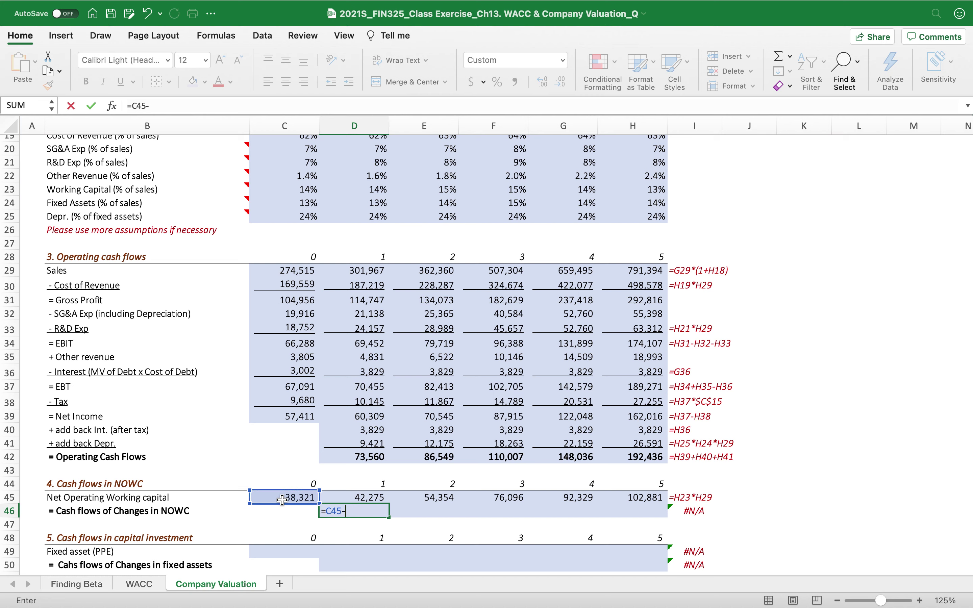
click(360, 498)
key(Return)
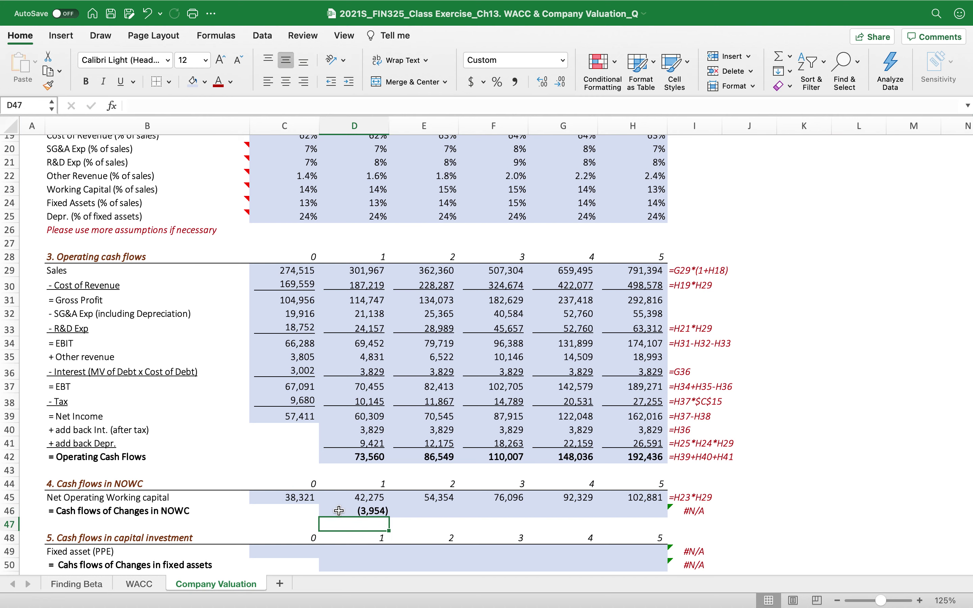
click(339, 511)
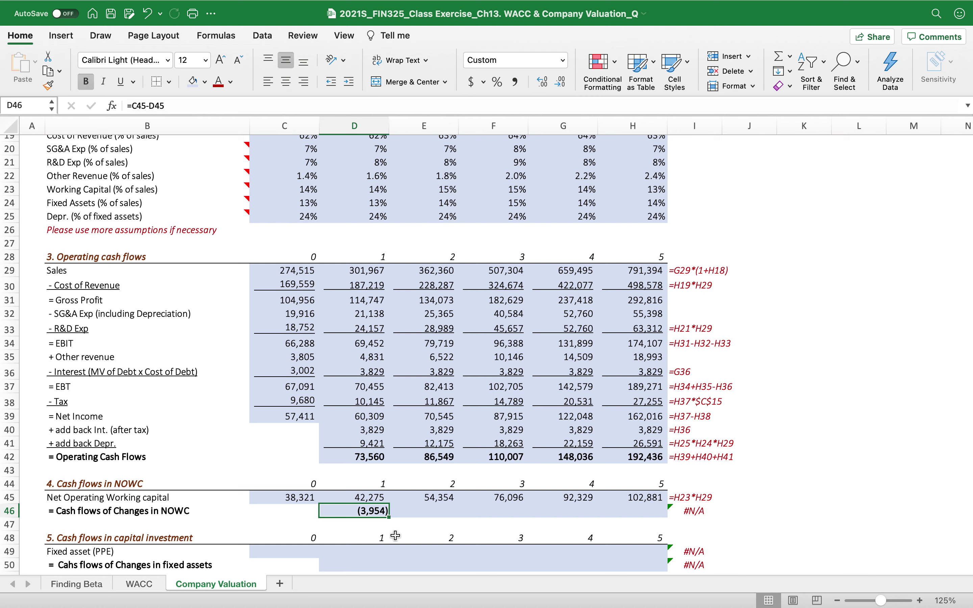
drag(389, 518, 664, 520)
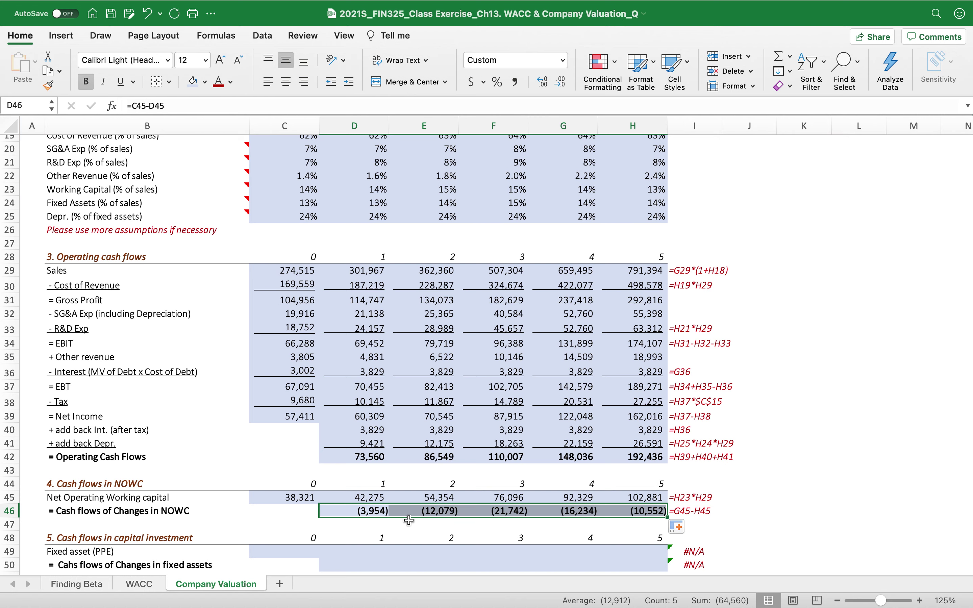
Calculate the year 0 Fixed asset (PPE) value in C49 as =C24*C29, using the fixed assets percentage and sales.
scroll(343, 512, down, 3)
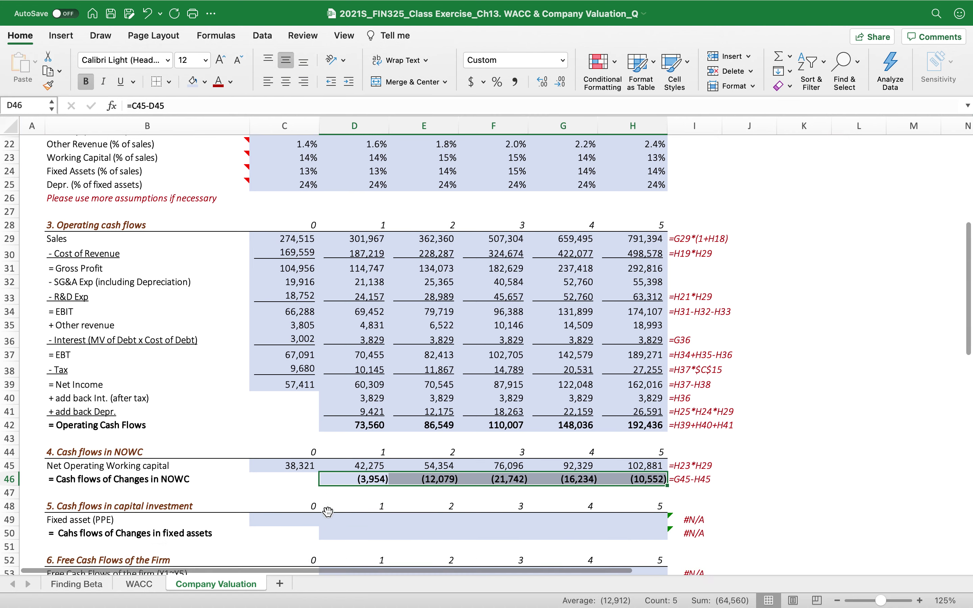
click(295, 506)
text(=)
scroll(256, 341, up, 3)
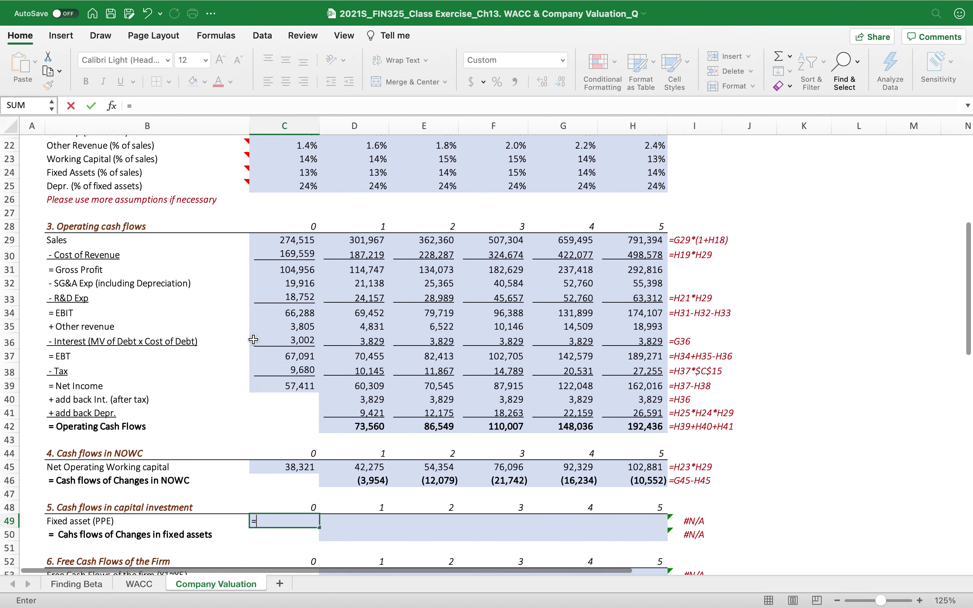
click(290, 212)
text(*)
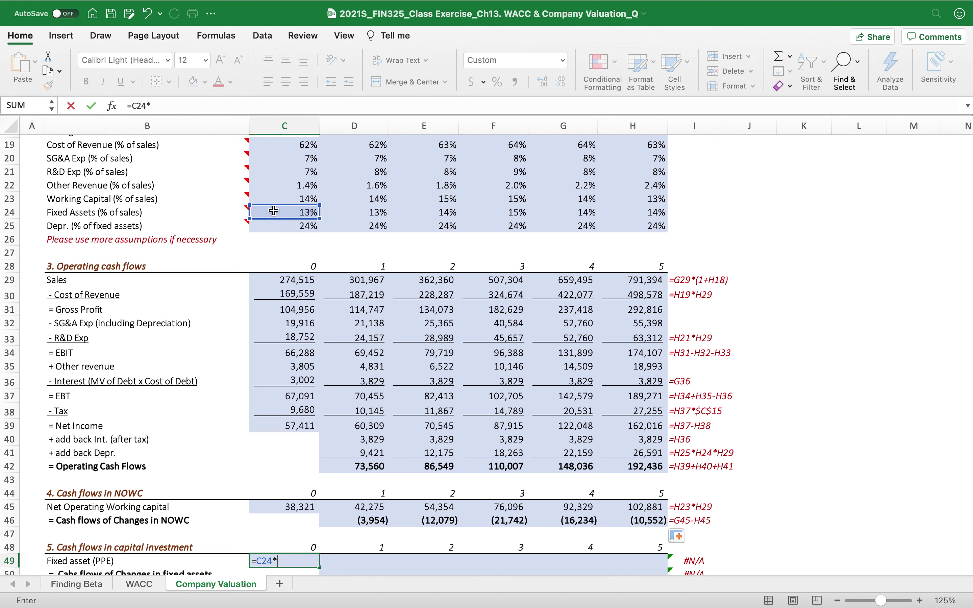
click(279, 279)
key(Return)
Calculate the year 1 Fixed asset (PPE) value in D49 as =D24*D29 and fill the formula across to year 5 in H49.
scroll(425, 492, down, 3)
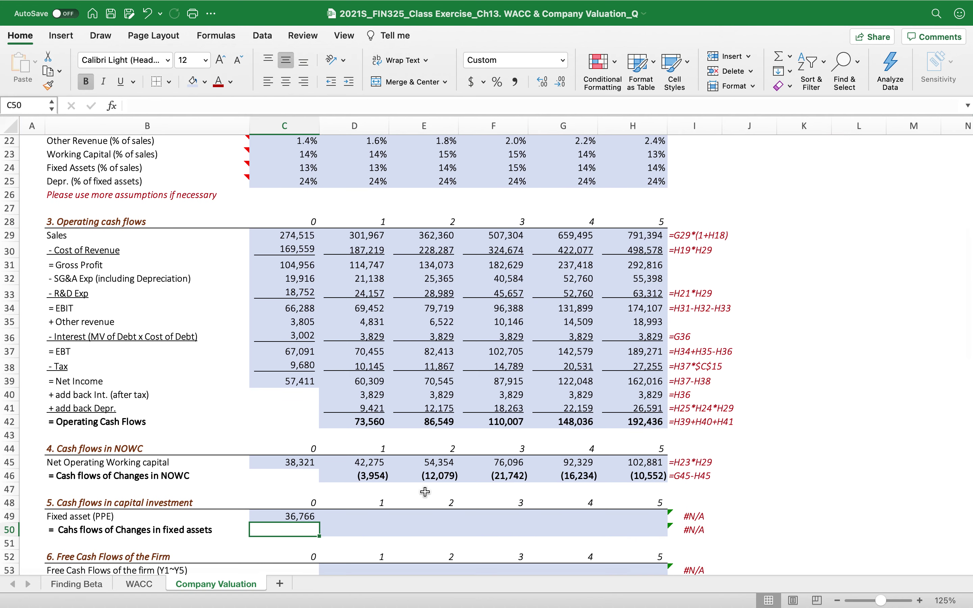
click(344, 519)
text(=)
scroll(362, 201, up, 1)
click(361, 178)
text(*)
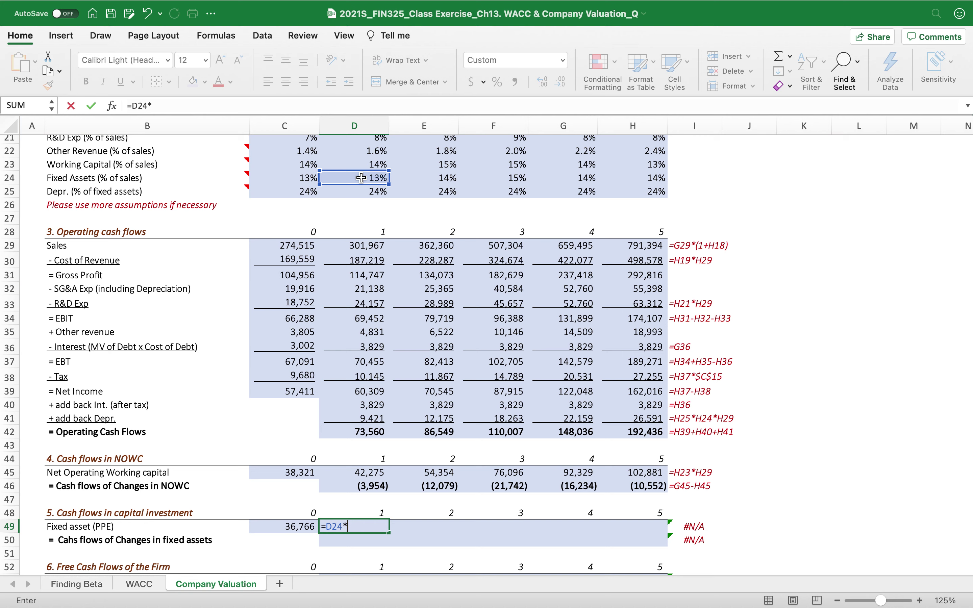
click(344, 248)
key(Return)
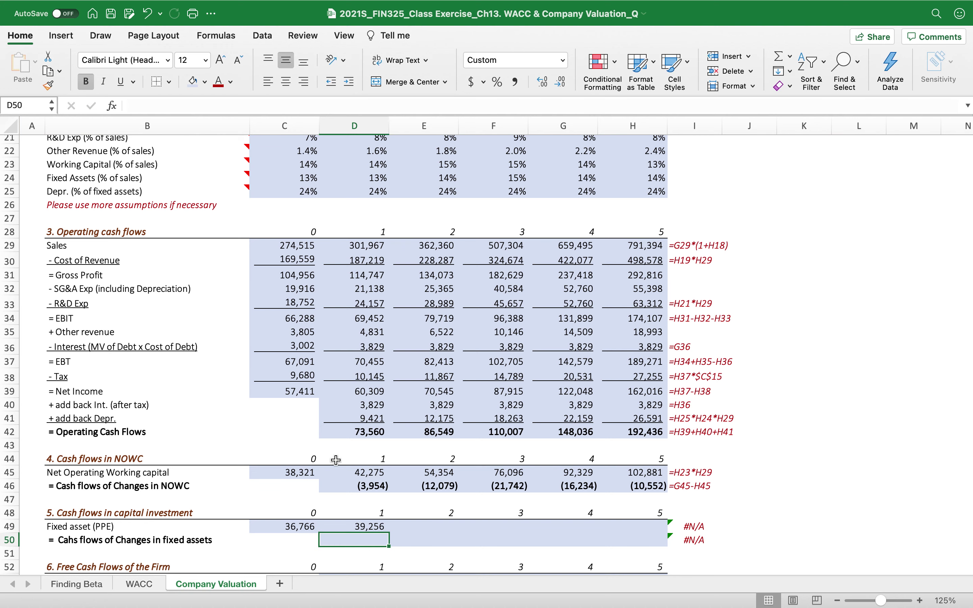
click(355, 528)
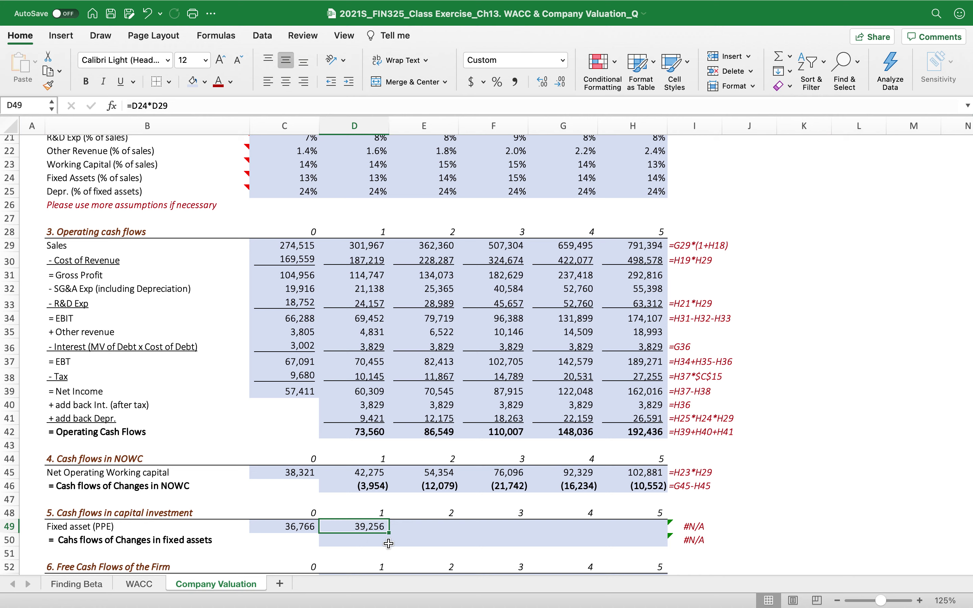
drag(389, 532, 663, 532)
Calculate the year 1 cash flow of changes in fixed assets in D50 as =C49-D49 and fill the formula across to H50.
click(351, 539)
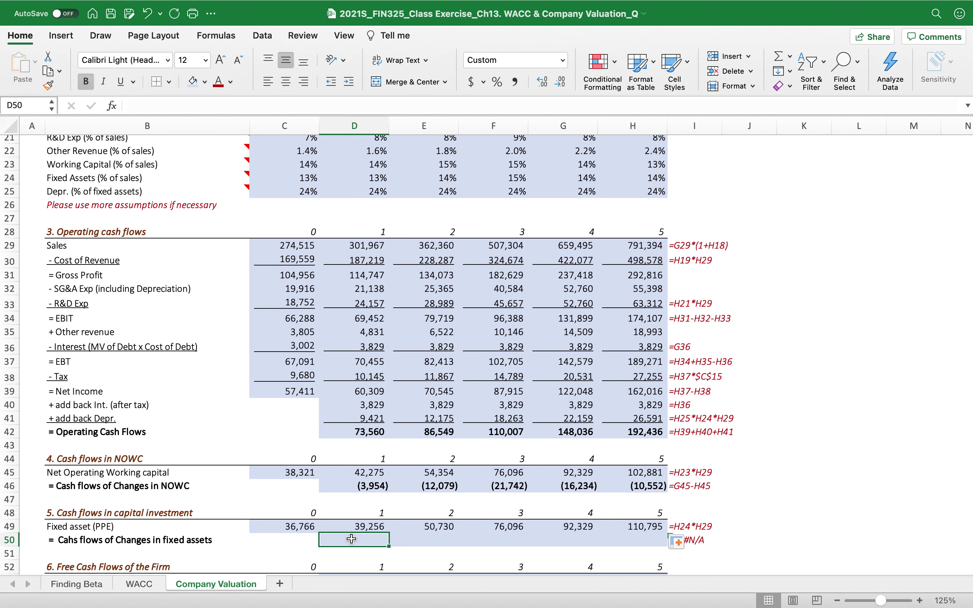
text(=)
click(273, 524)
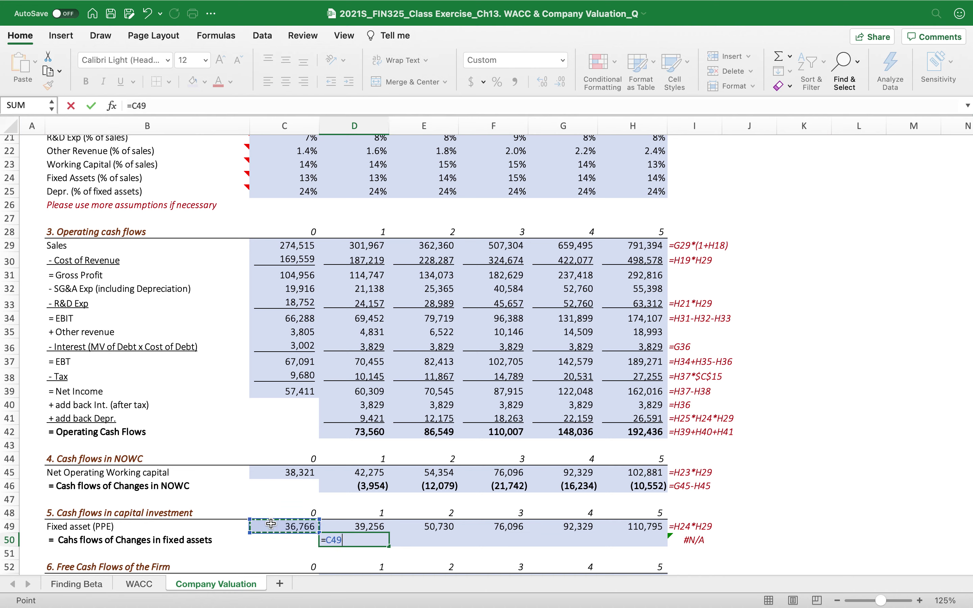
text(-)
click(358, 528)
key(Return)
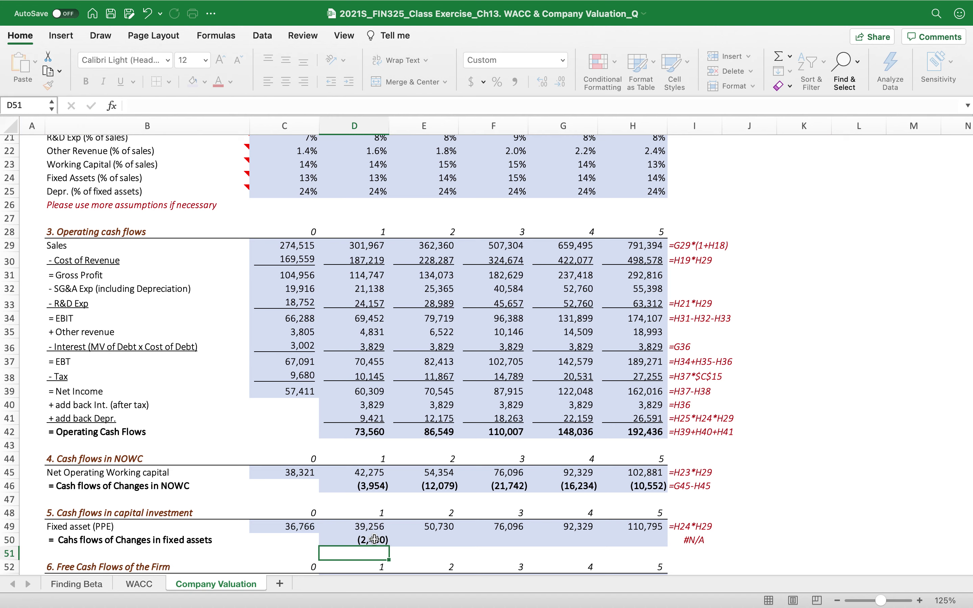
click(374, 539)
drag(391, 546, 664, 546)
Calculate year 1 Free Cash Flows of the firm in D53 as =D42+D46+D50, summing operating, NOWC and fixed asset cash flows.
scroll(517, 427, down, 5)
scroll(517, 427, down, 1)
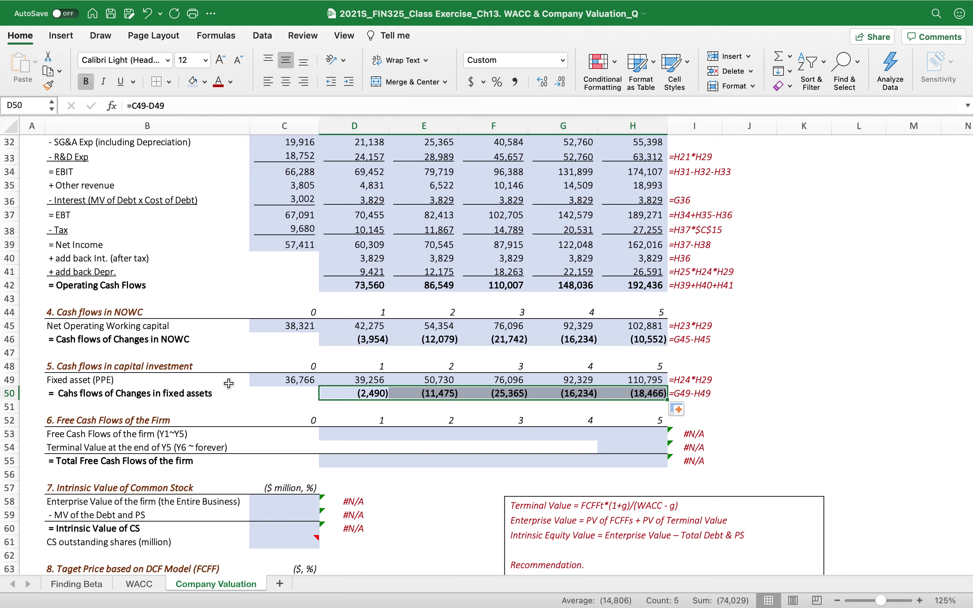
click(368, 433)
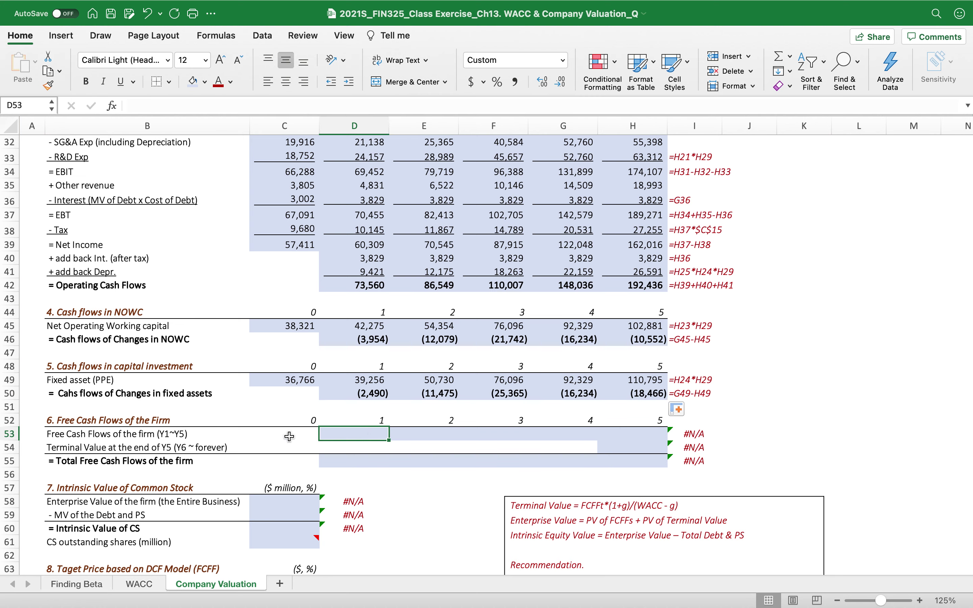
text(=)
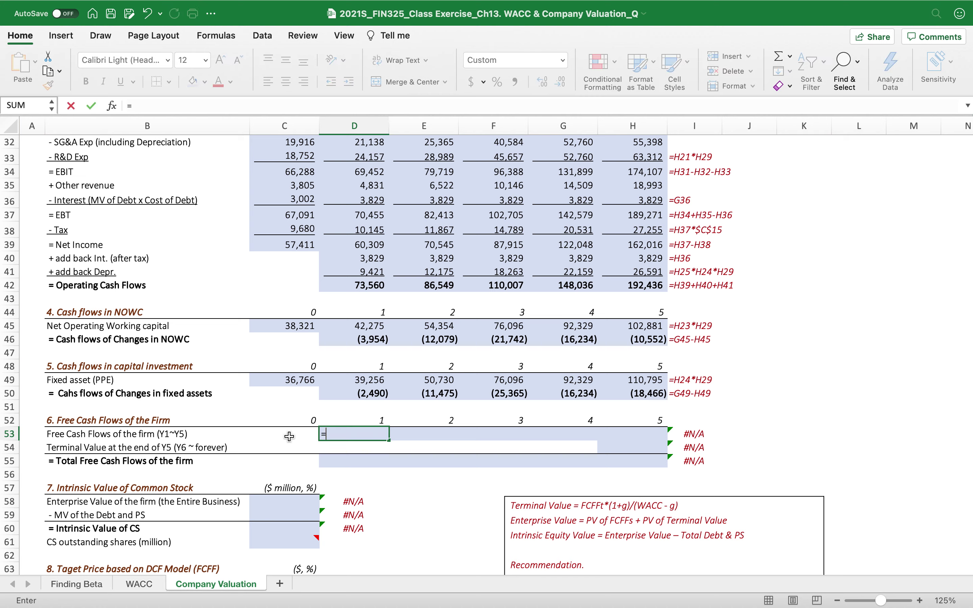
click(334, 283)
text(+)
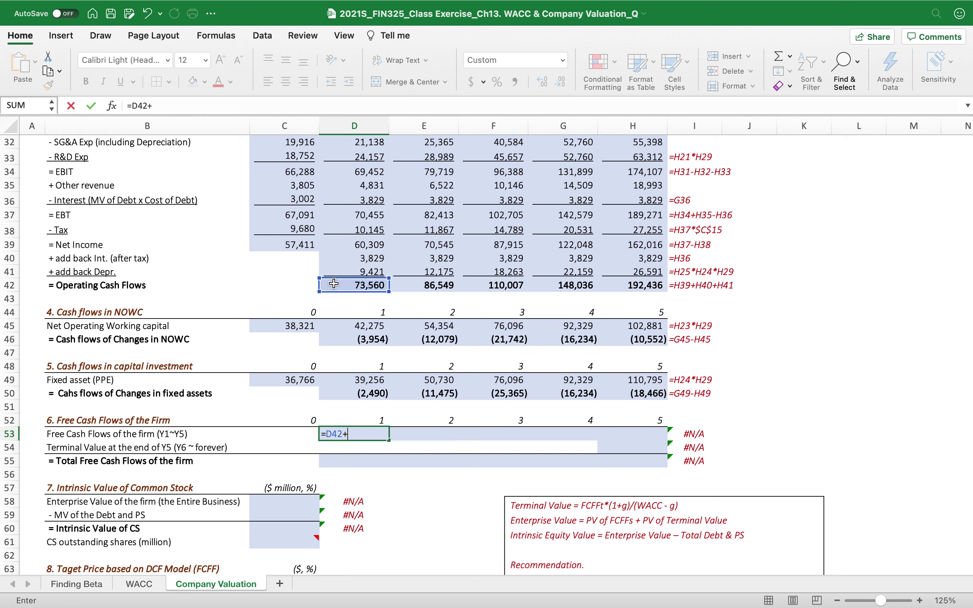
click(337, 338)
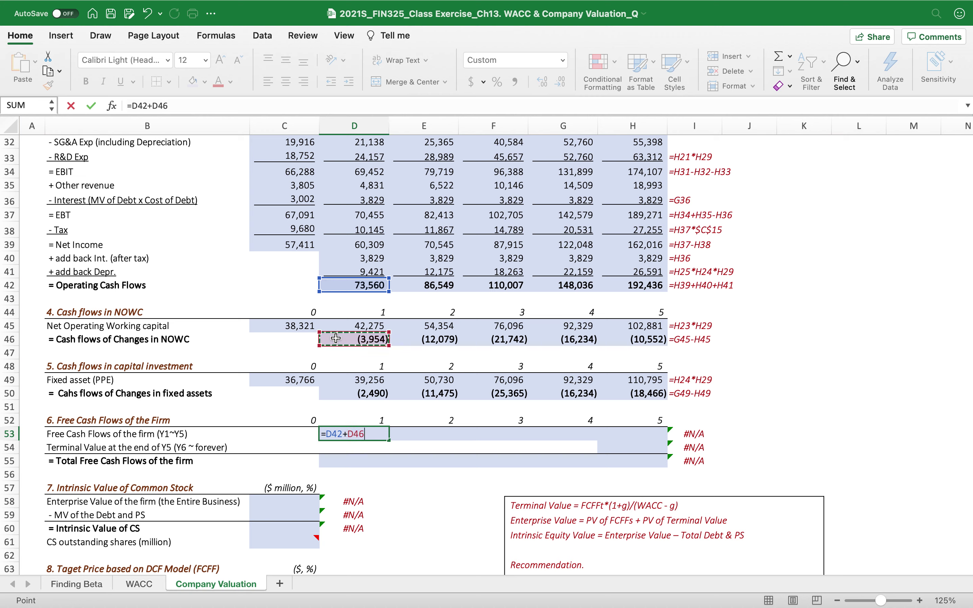
key(shift+Return)
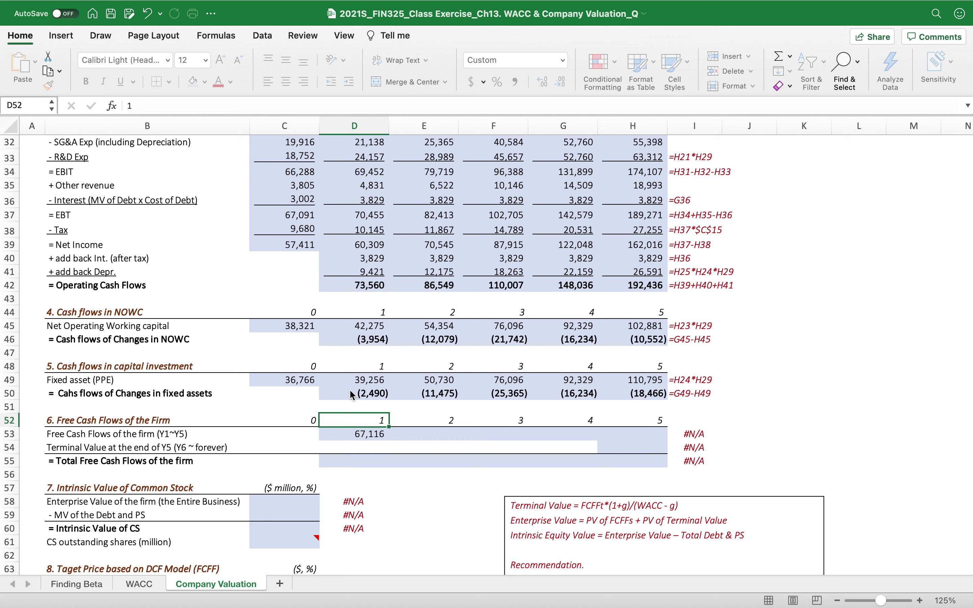
Fill the free cash flow formula from D53 across to year 5 in H53 and check the cell references in H53.
click(374, 438)
drag(390, 439, 643, 440)
click(636, 434)
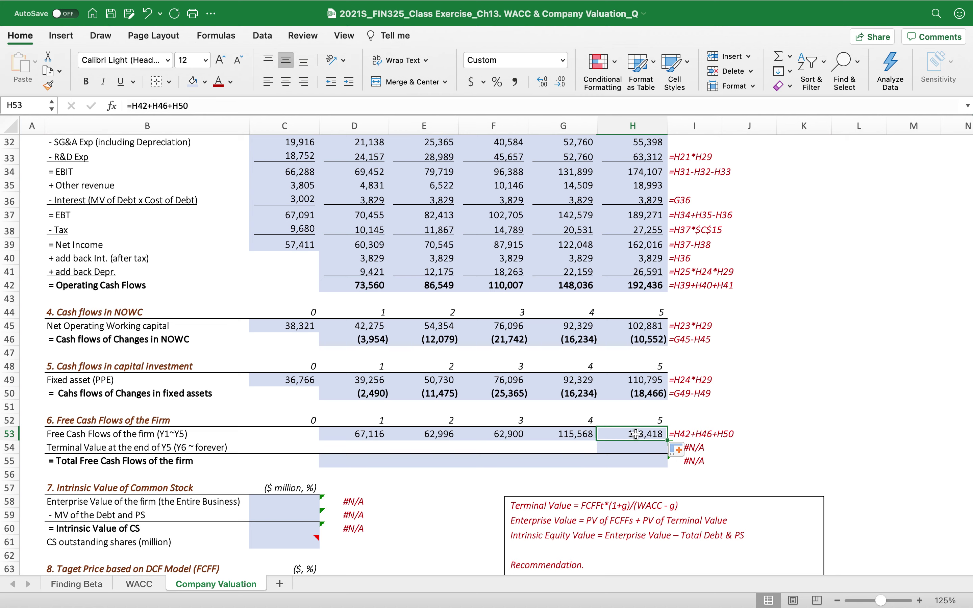
double_click(636, 434)
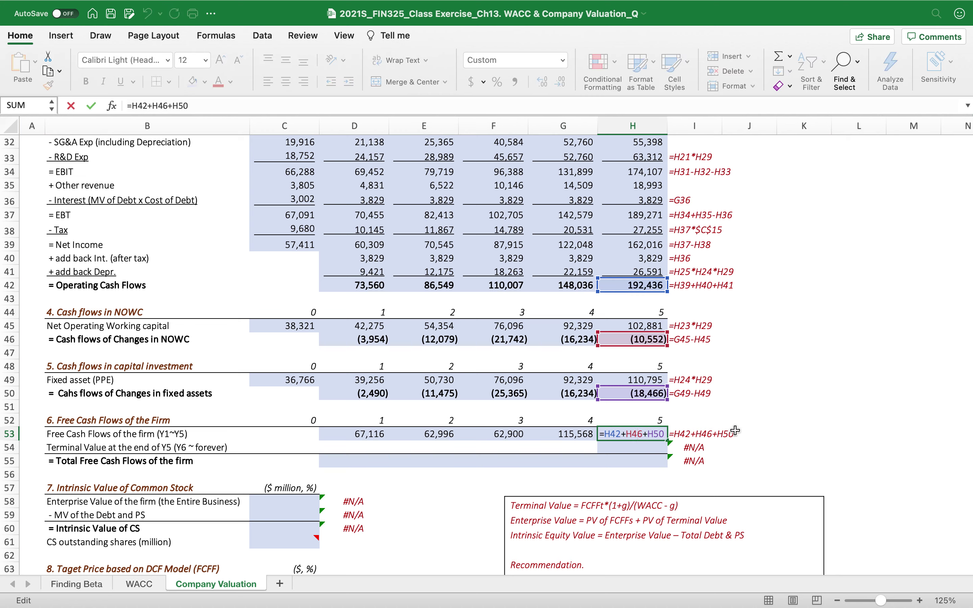
key(Escape)
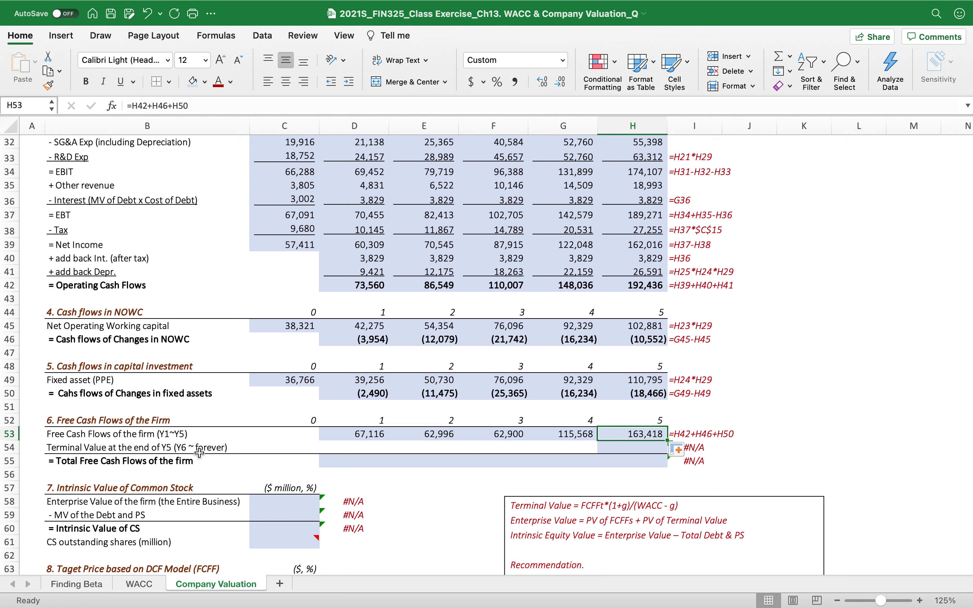
Calculate the Terminal Value at the end of year 5 in H54 as =H53*(1+C13)/(C14-C13), using the permanent growth rate and WACC inputs.
click(628, 446)
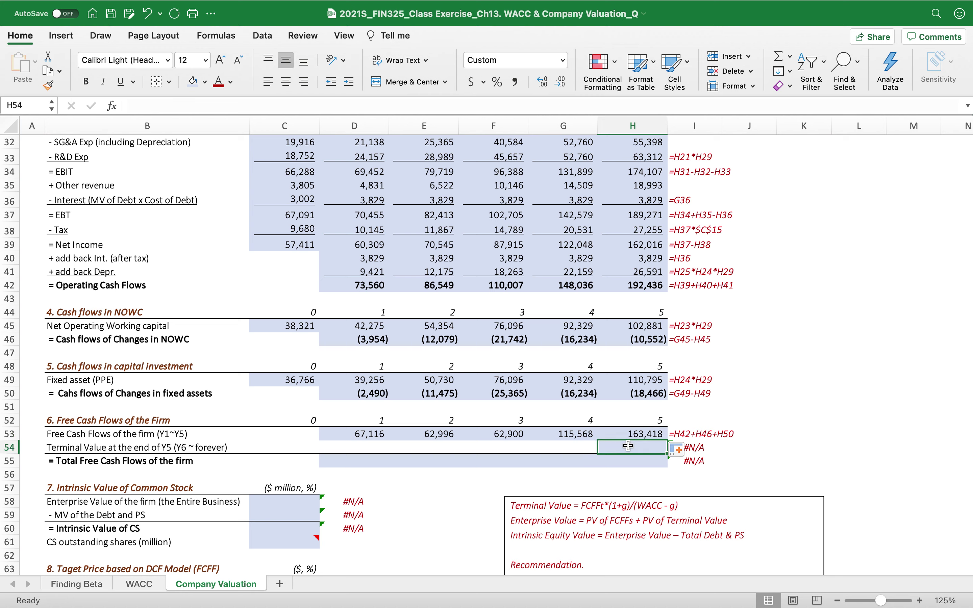
text(=)
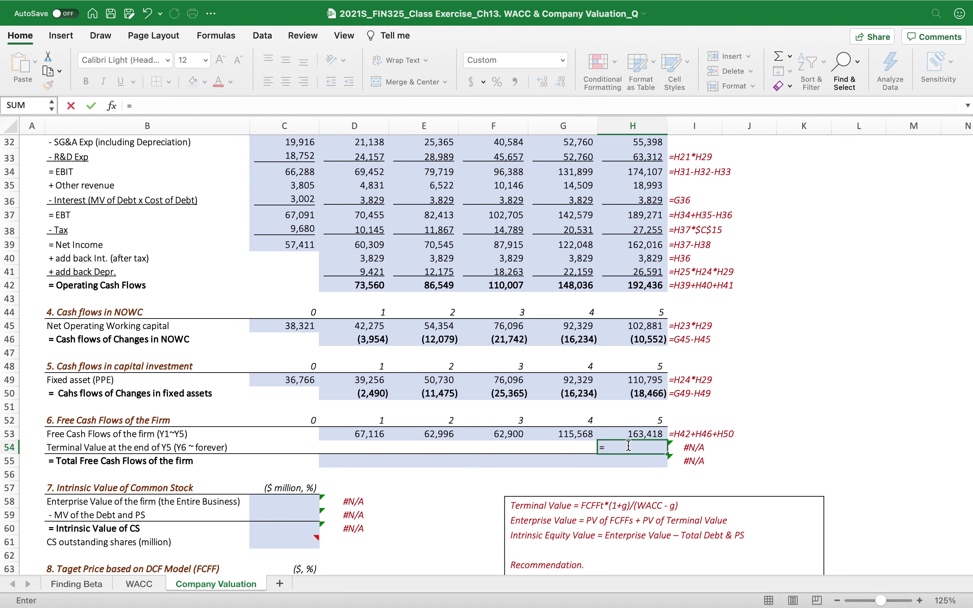
click(614, 434)
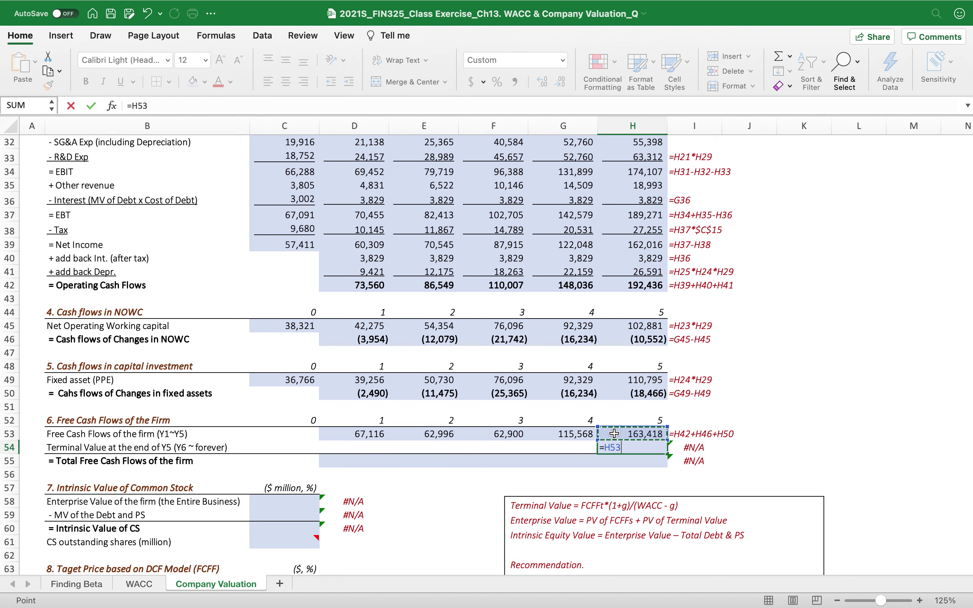
text(*)
scroll(380, 340, up, 15)
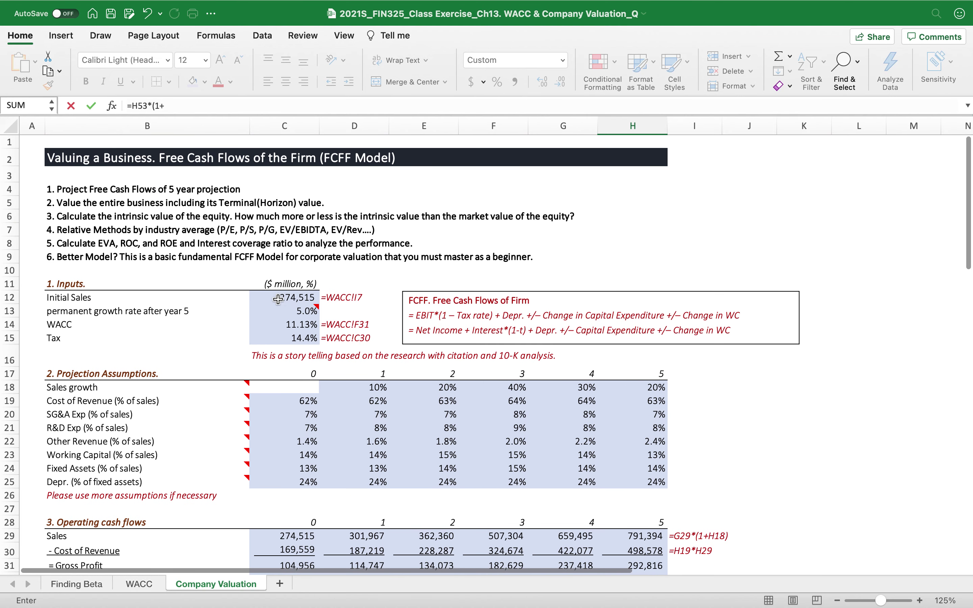
click(277, 309)
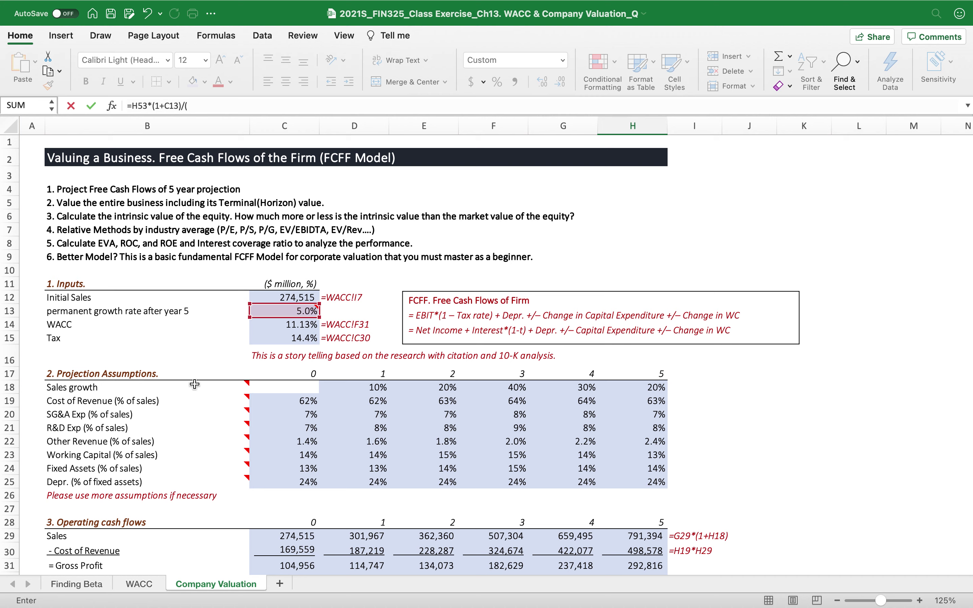
text()/()
click(264, 326)
text(-)
click(270, 308)
text())
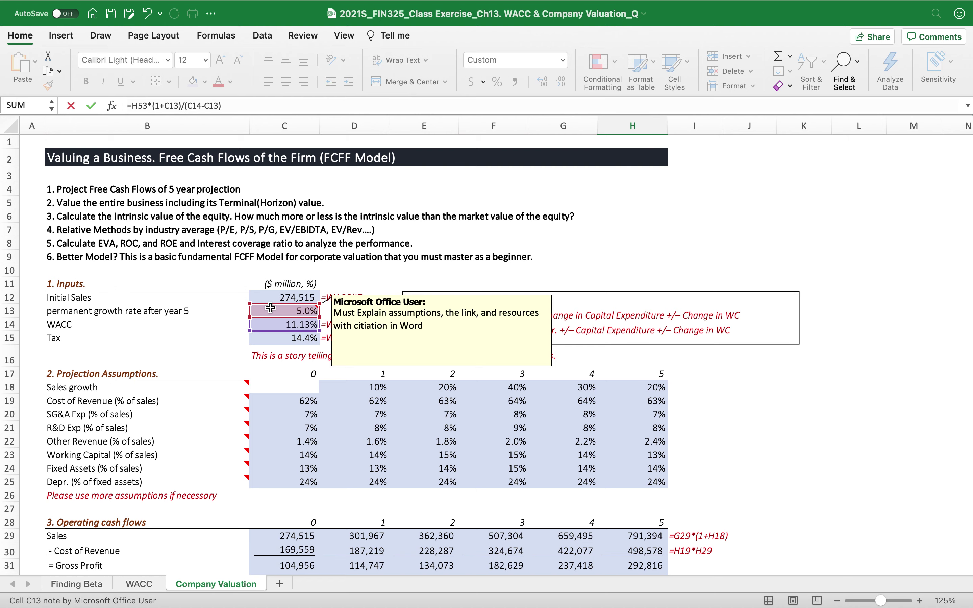
key(Return)
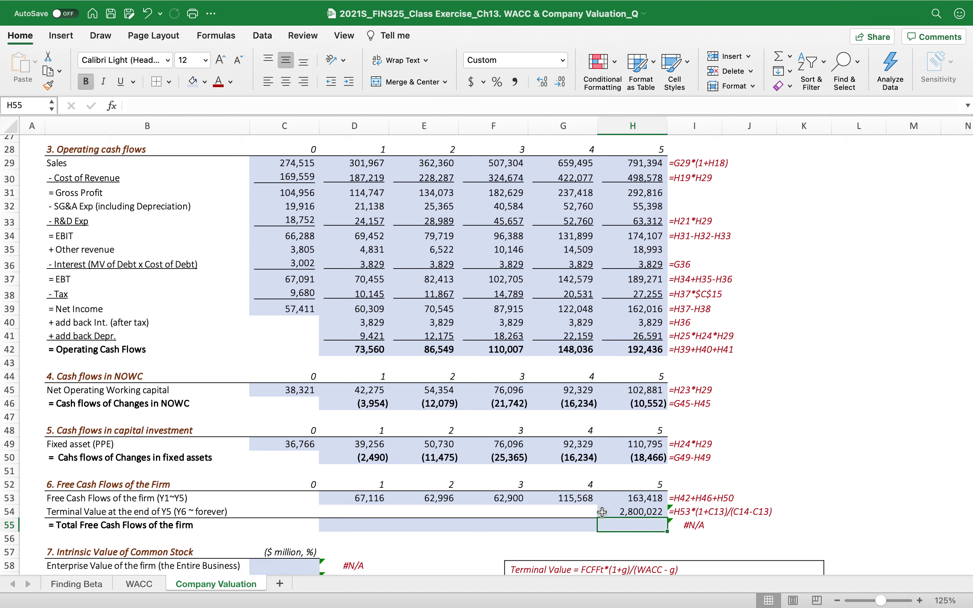
Enter =D53 in D55 as the year 1 Total Free Cash Flows of the firm.
click(345, 525)
text(=)
click(360, 498)
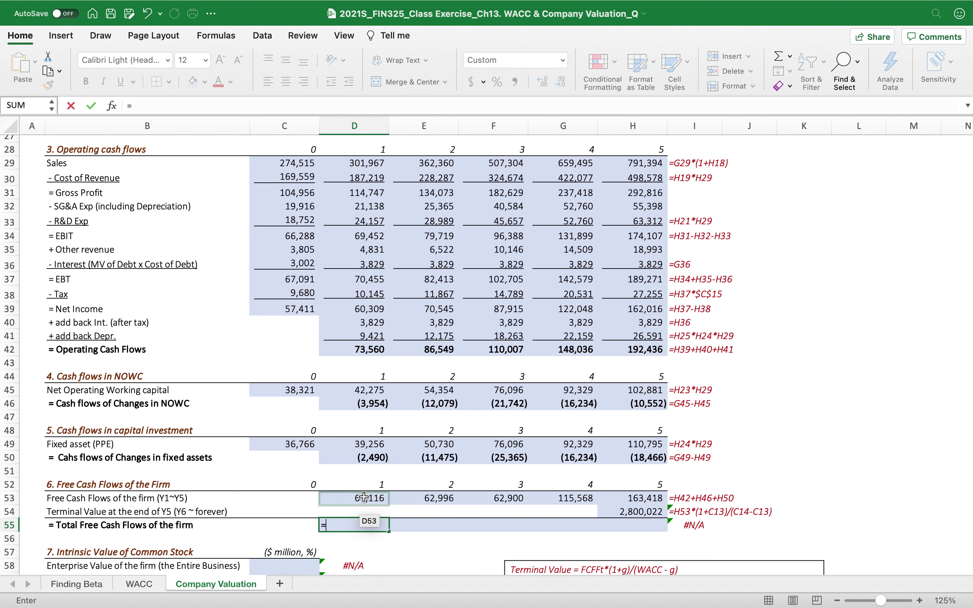
key(Return)
Calculate year 1 Total Free Cash Flows of the firm in D55 as =D53+D54 and fill the formula across to year 5 in H55.
click(364, 523)
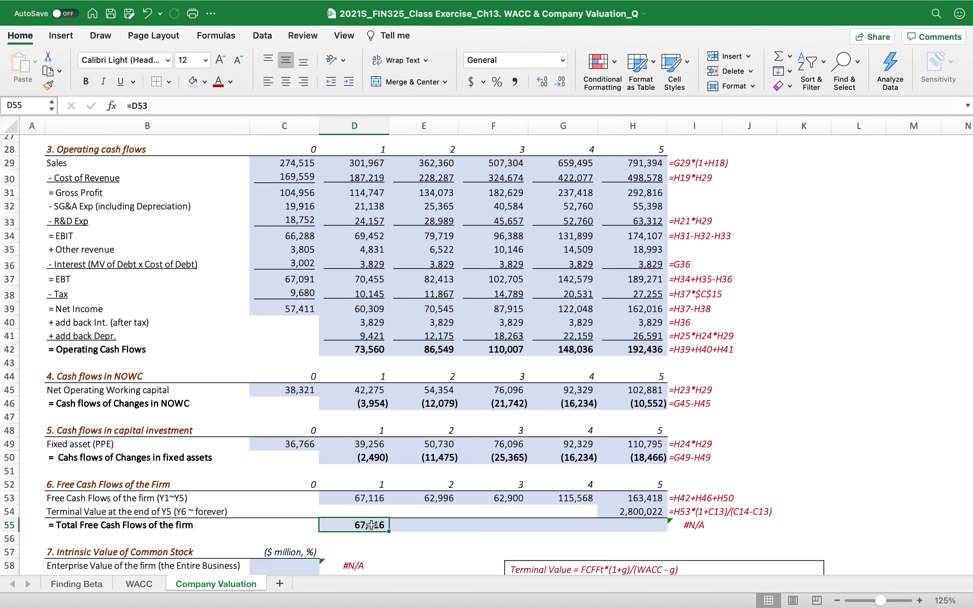
click(355, 511)
click(353, 522)
text(=)
click(342, 495)
text(+)
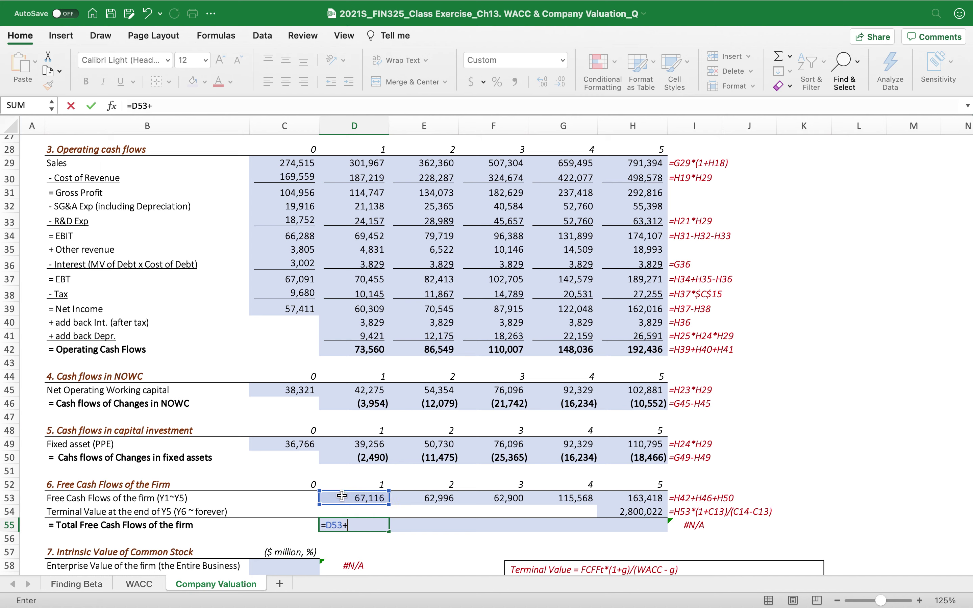
click(335, 512)
key(Return)
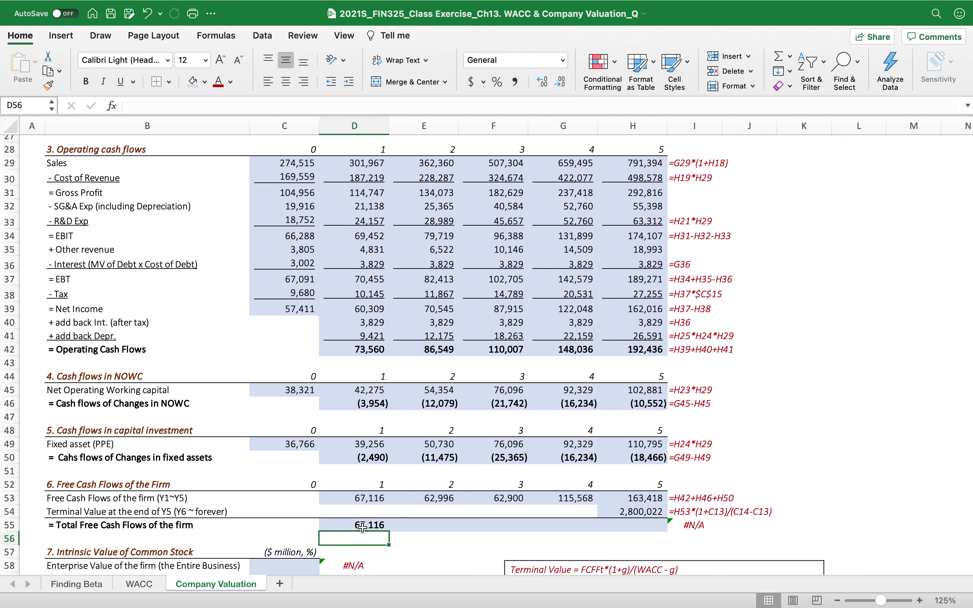
click(386, 530)
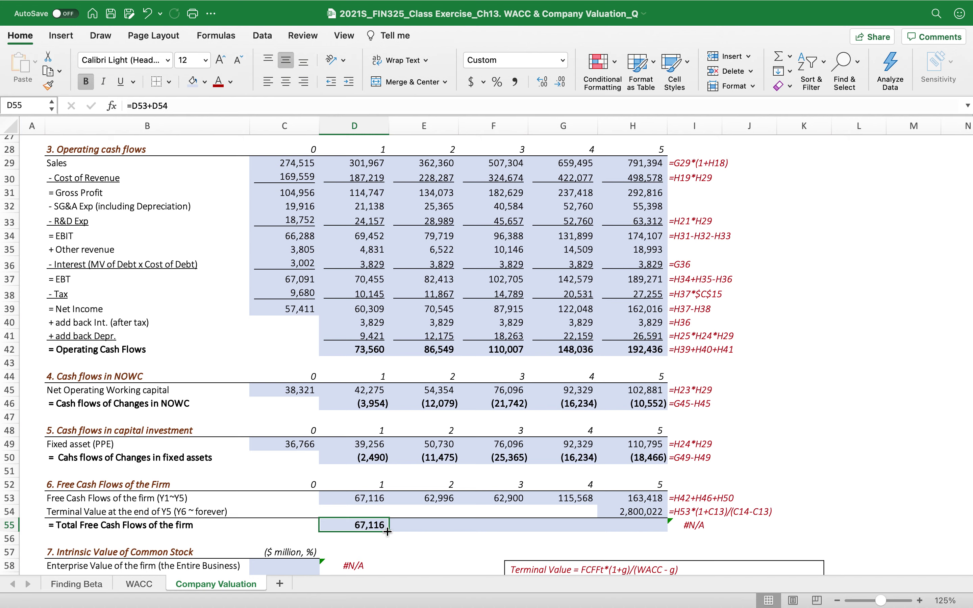
drag(390, 532, 684, 535)
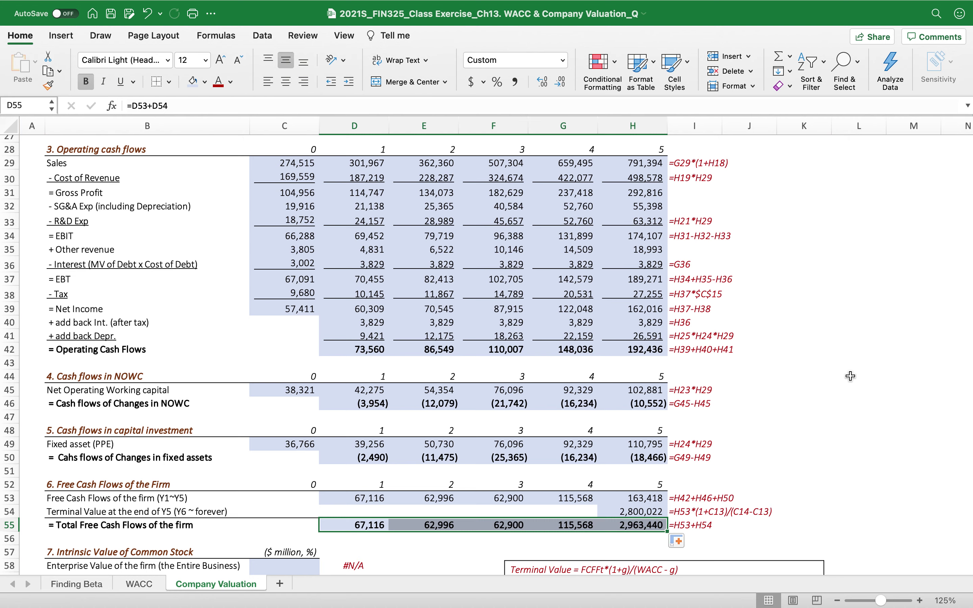
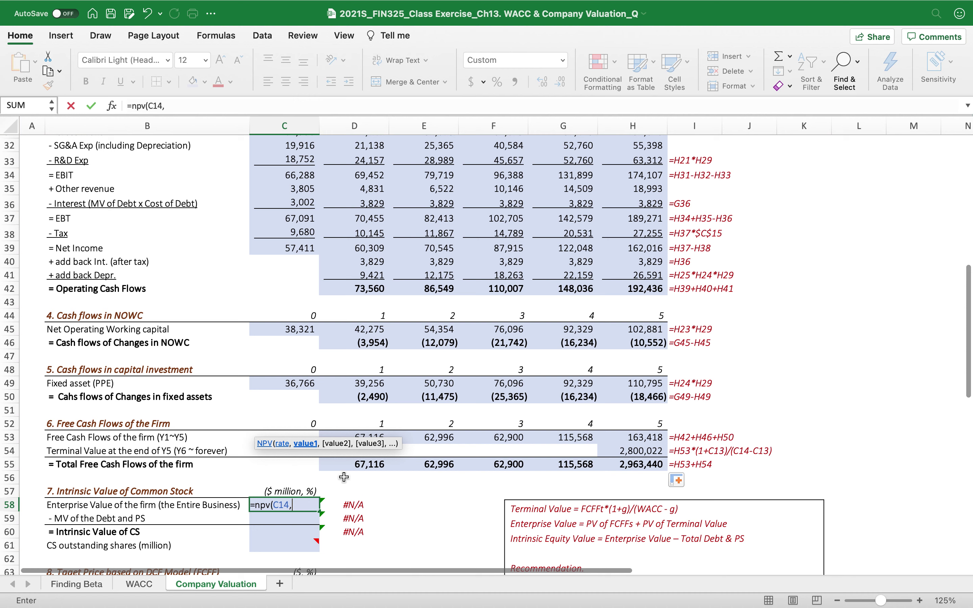
Complete the Enterprise Value formula in C58 as =NPV(C14,D55:H55), discounting the total free cash flows of years 1 to 5.
drag(348, 466, 645, 466)
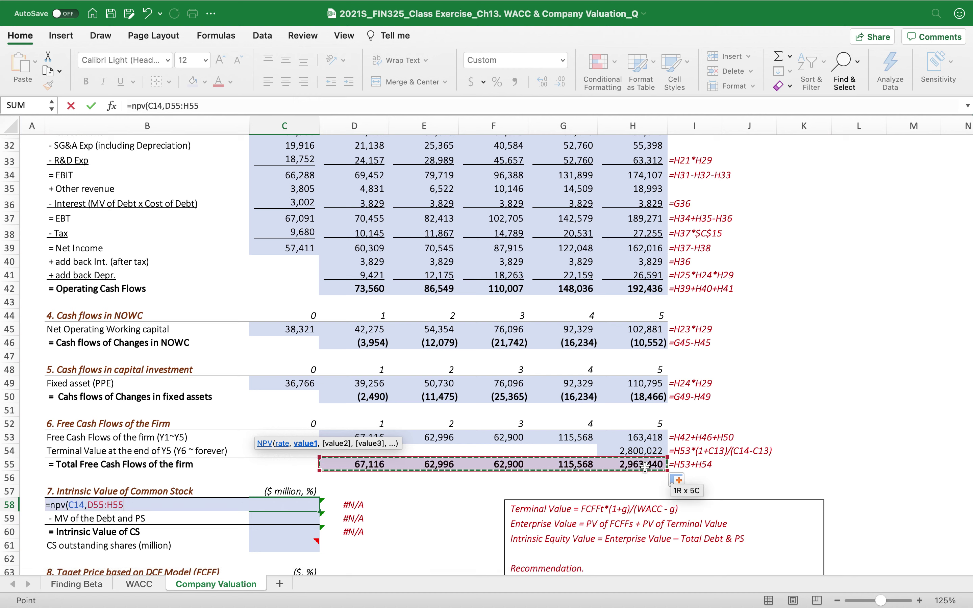
text())
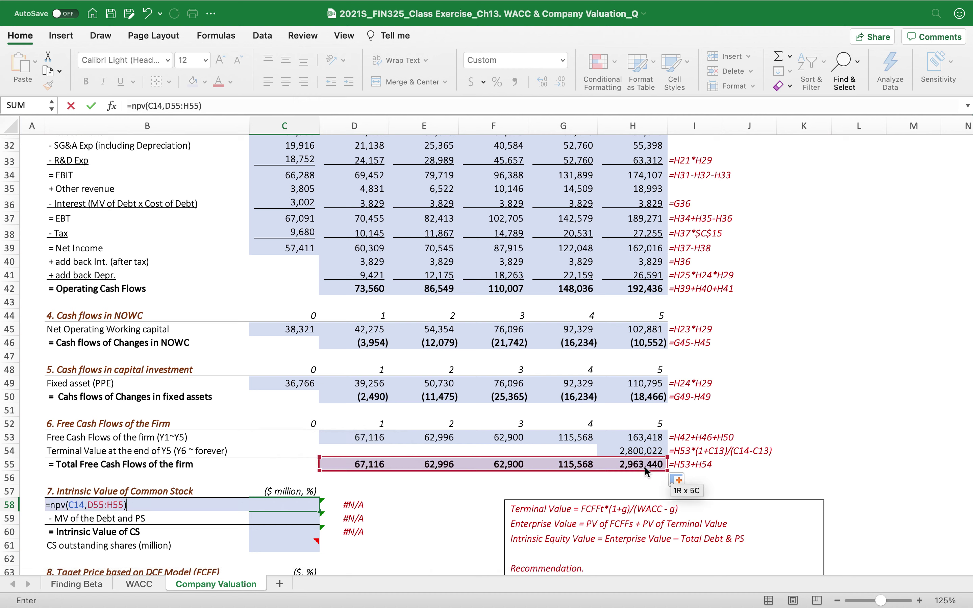
key(Return)
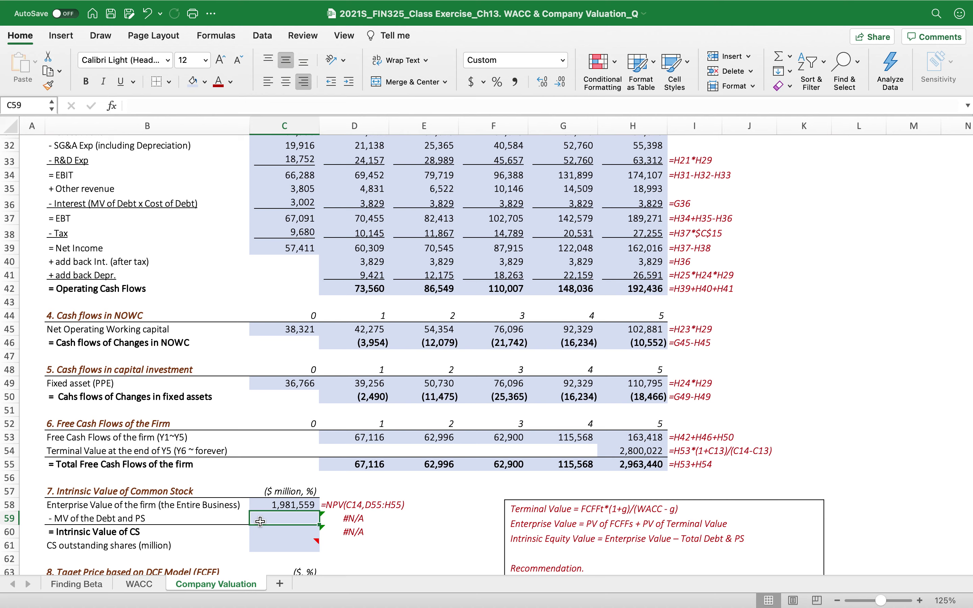
Link the MV of the Debt and PS in C59 to the market value of debt on the WACC sheet with =WACC!F24.
text(=)
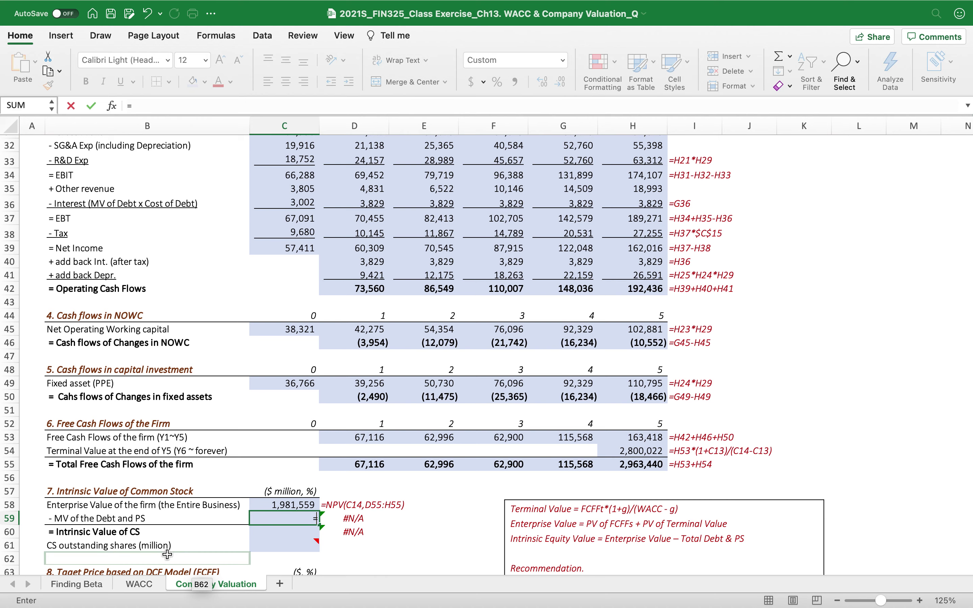
click(133, 584)
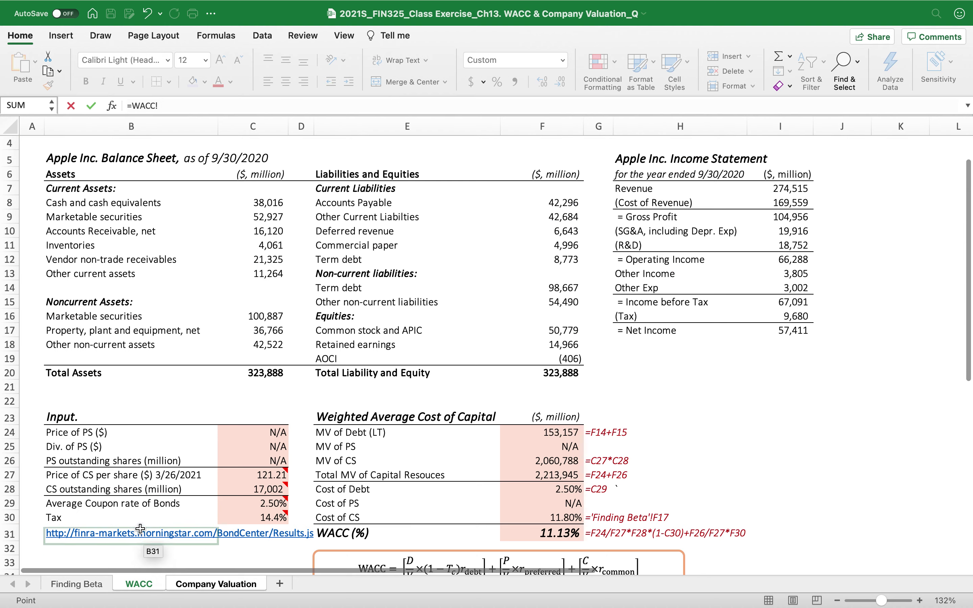
click(520, 439)
click(521, 437)
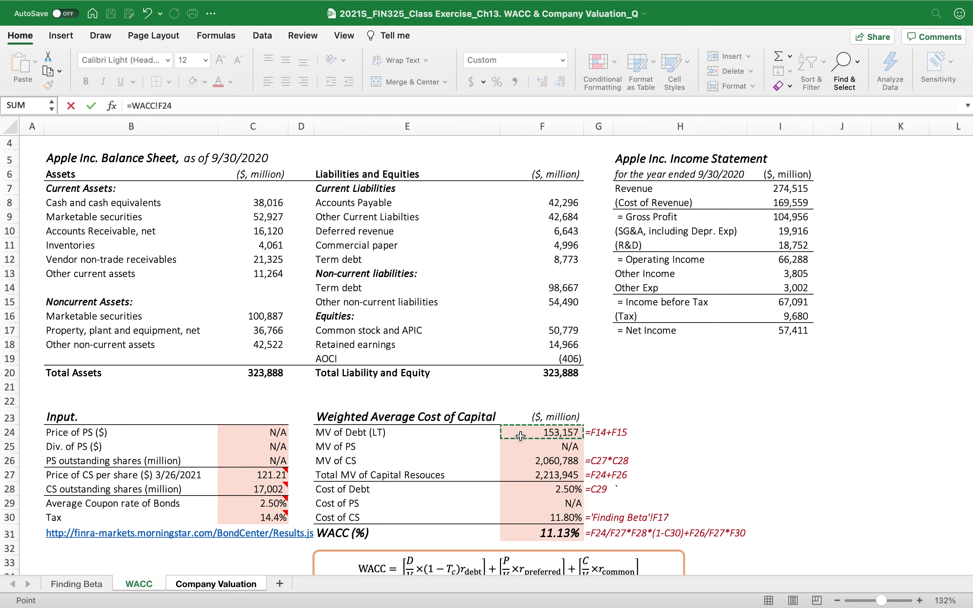
key(Return)
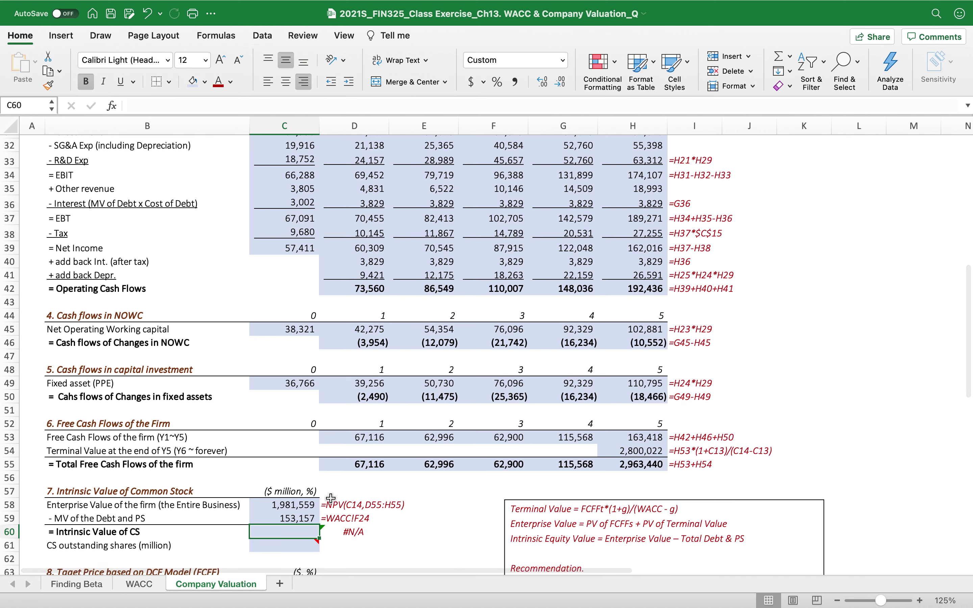
Calculate the Intrinsic Value of CS in C60 as =C58-C59, subtracting debt and preferred stock from enterprise value.
text(=)
click(277, 505)
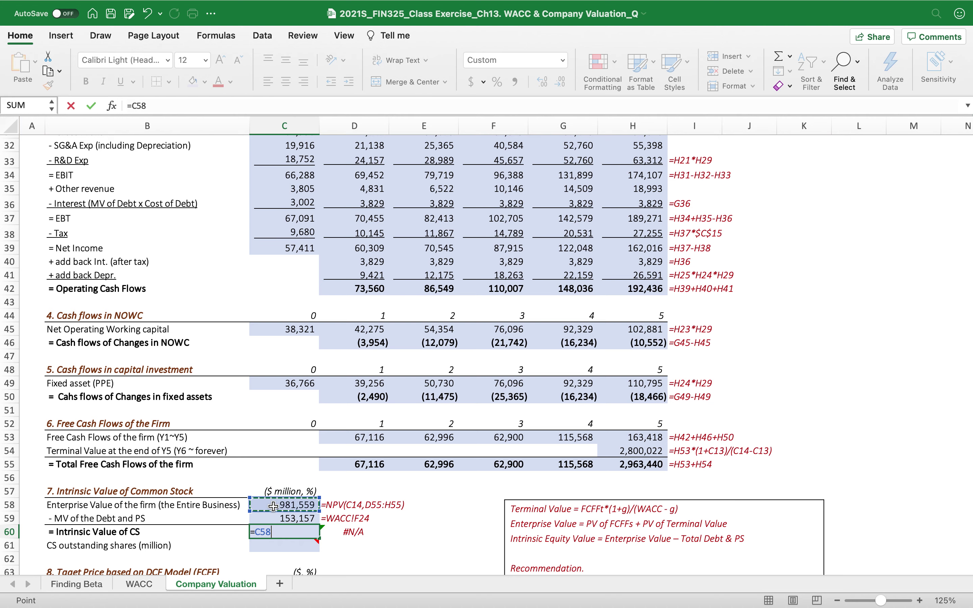
text(-)
click(272, 519)
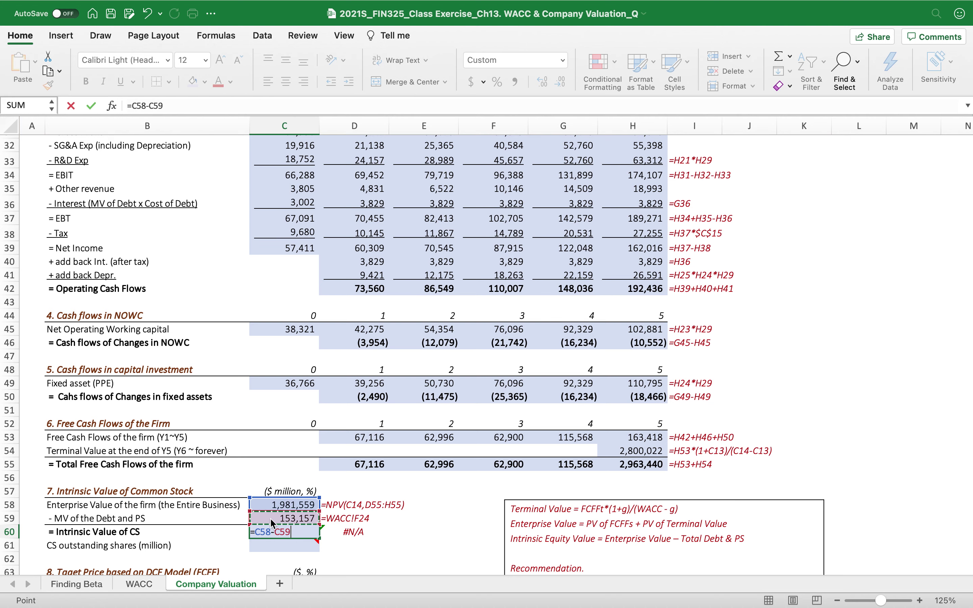
key(Return)
Link the CS outstanding shares (million) in C61 to the share count on the WACC sheet with =WACC!C28.
scroll(352, 468, down, 3)
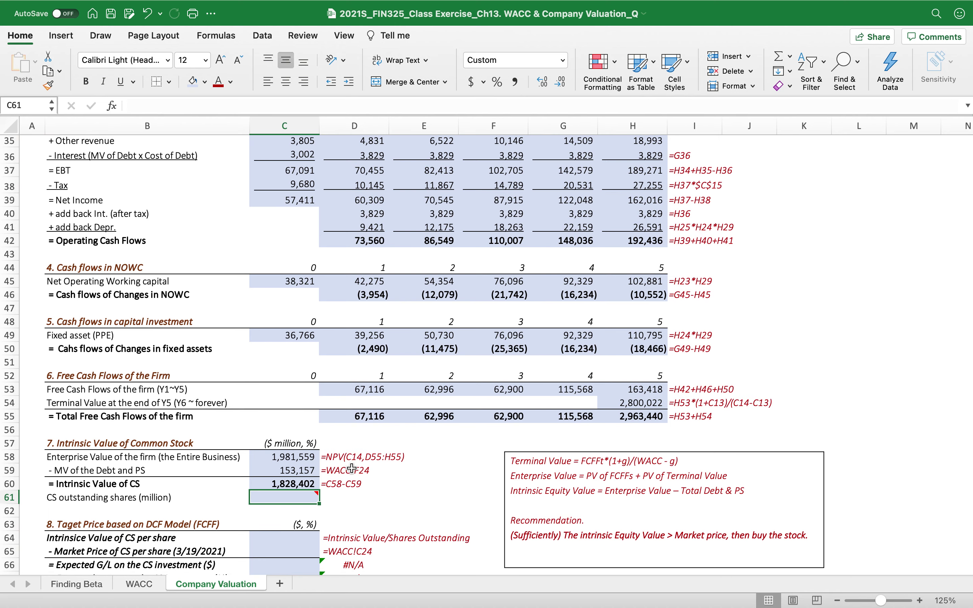
text(=)
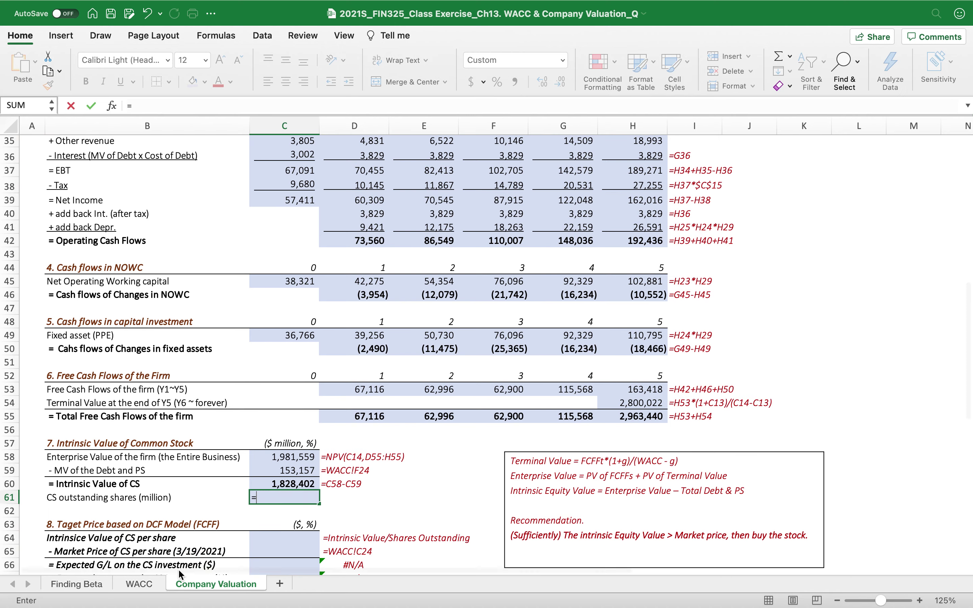
click(139, 584)
click(224, 488)
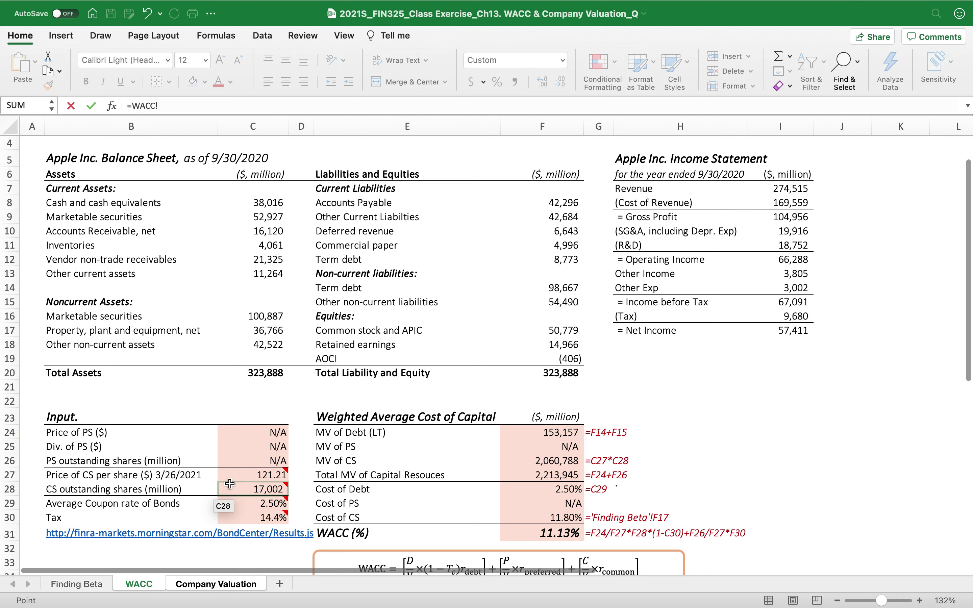
mouse_move(224, 487)
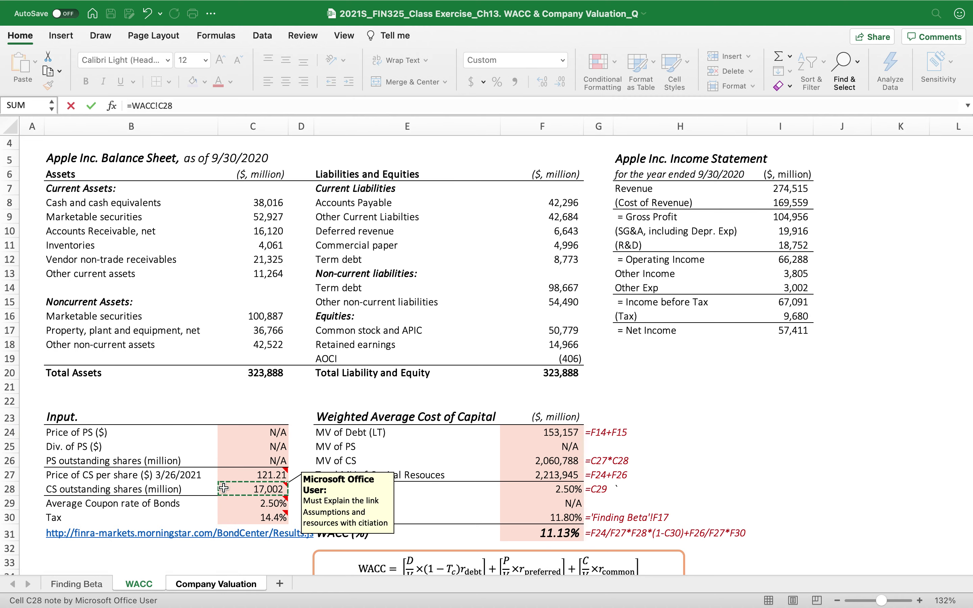
key(Return)
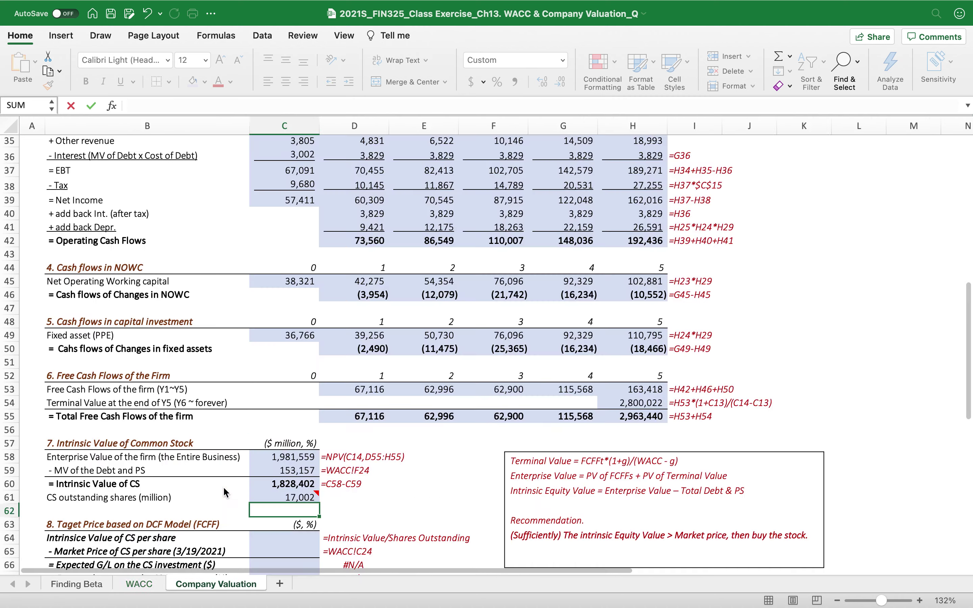
Calculate the intrinsic value of CS per share in C64 as =C60/C61.
scroll(327, 507, down, 1)
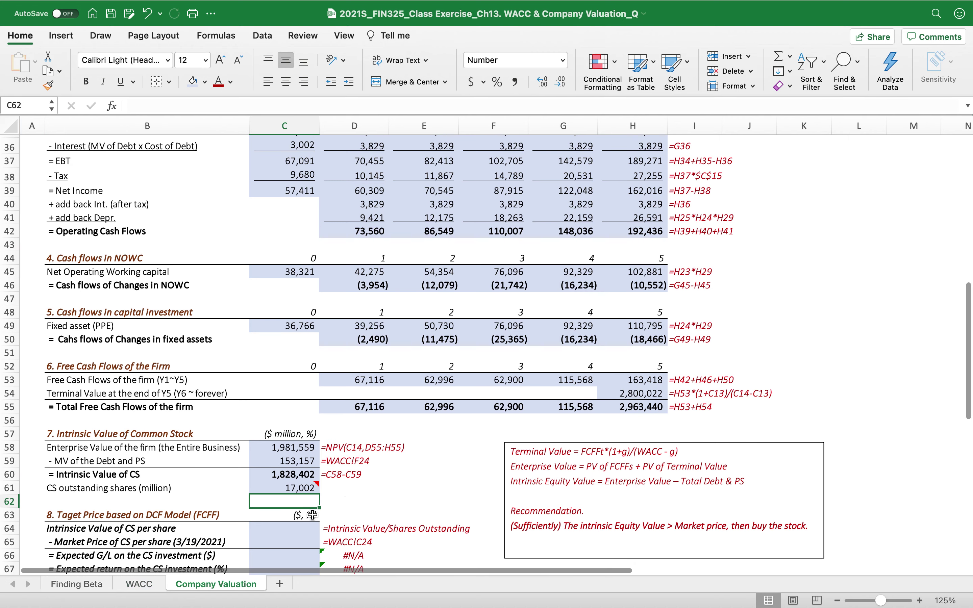
click(280, 529)
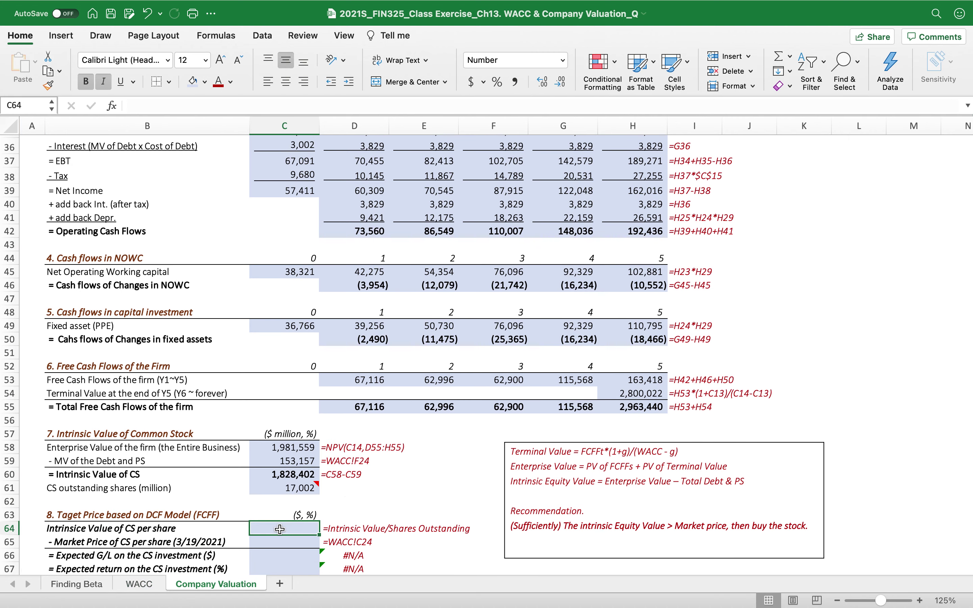
text(=)
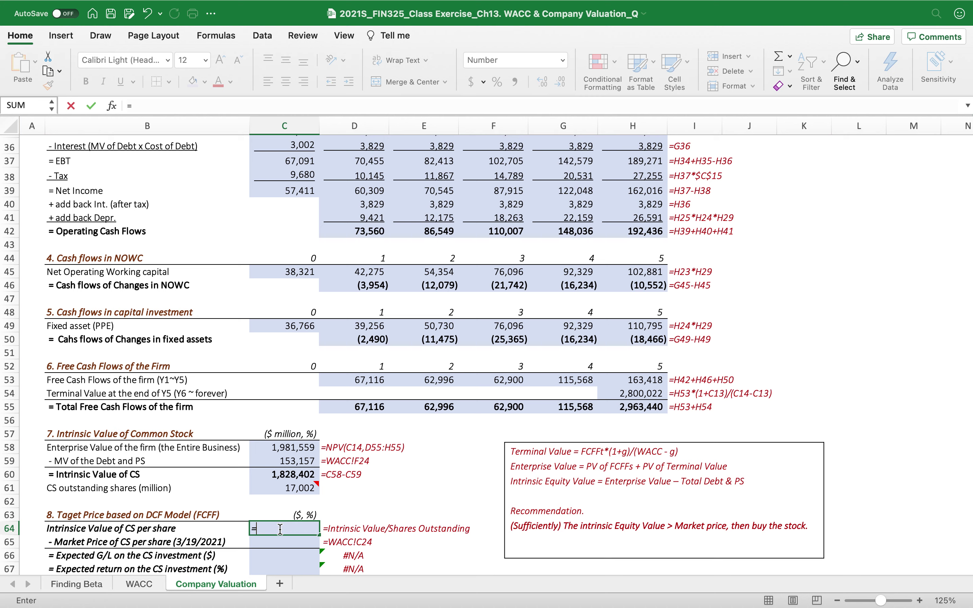
click(258, 478)
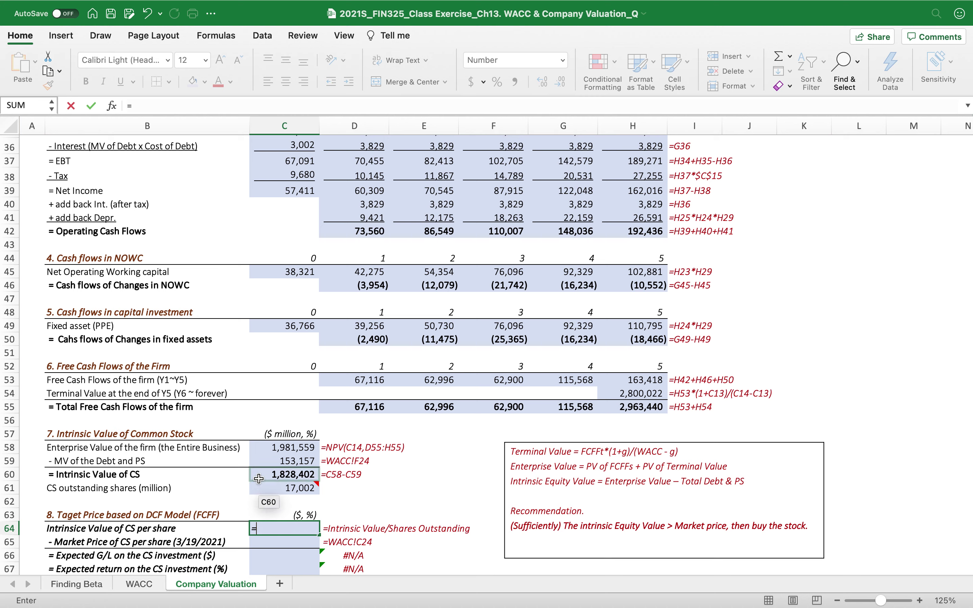
text(/)
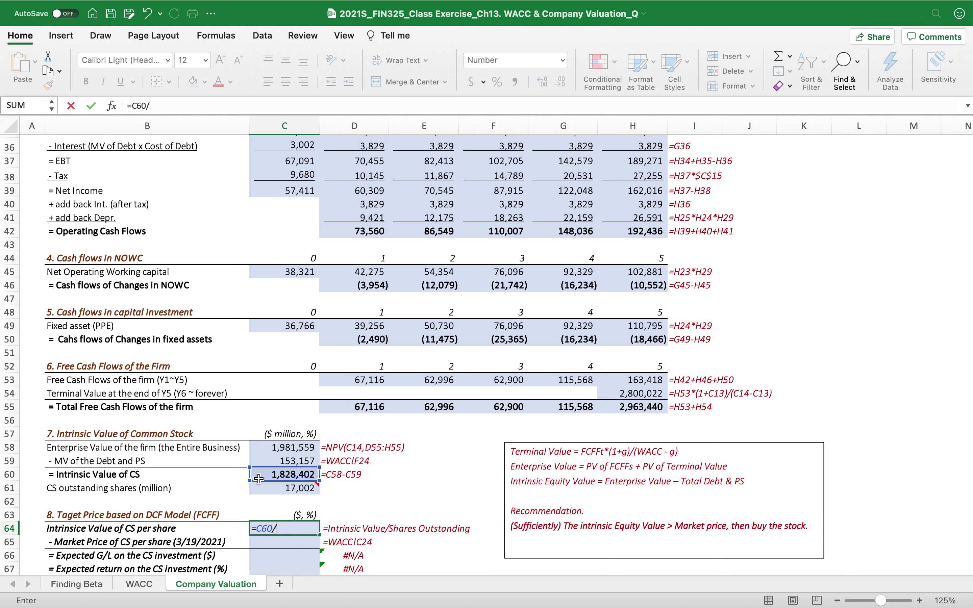
click(258, 487)
mouse_move(258, 488)
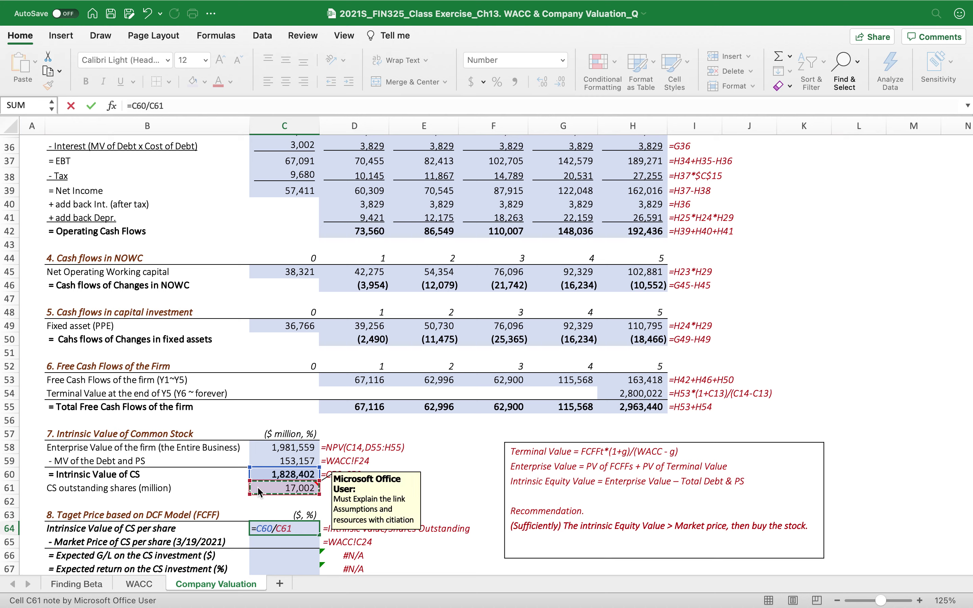
key(Return)
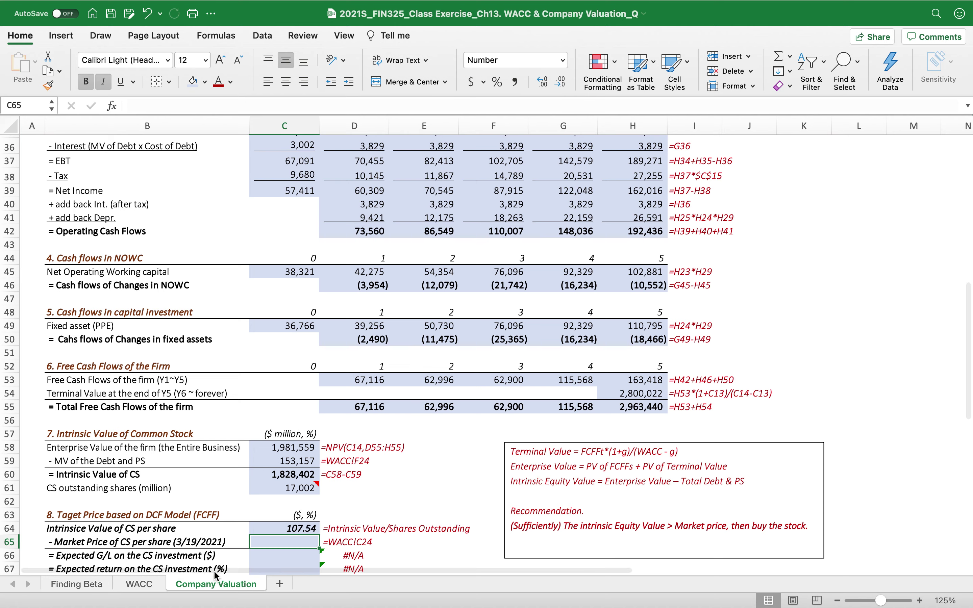
Link the Market Price of CS per share in C65 to the common stock price on the WACC sheet with =WACC!C27.
text(=)
click(140, 584)
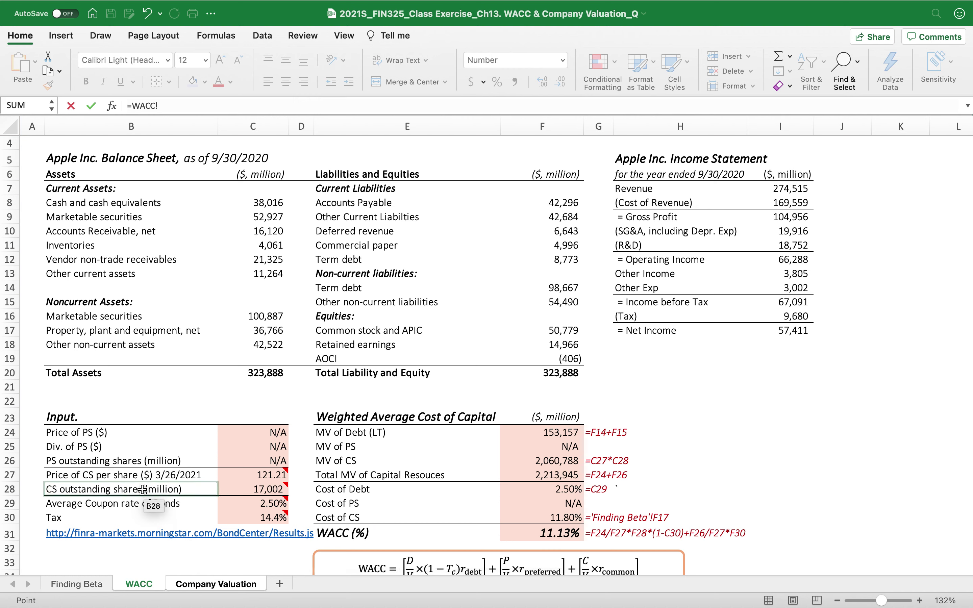
click(223, 473)
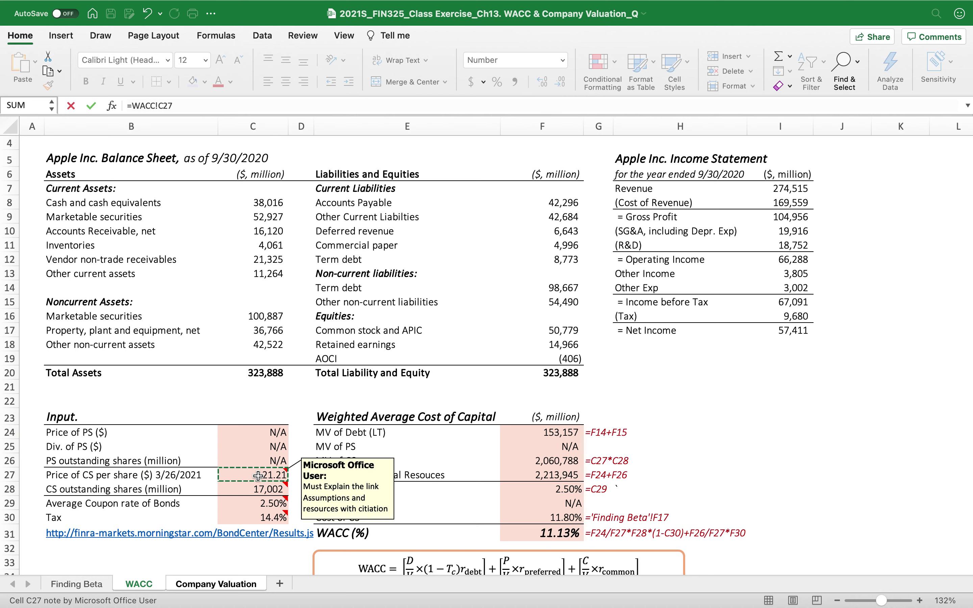
key(Return)
Change the date in the Market Price of CS per share label in B65 to 3/26/2021.
double_click(184, 539)
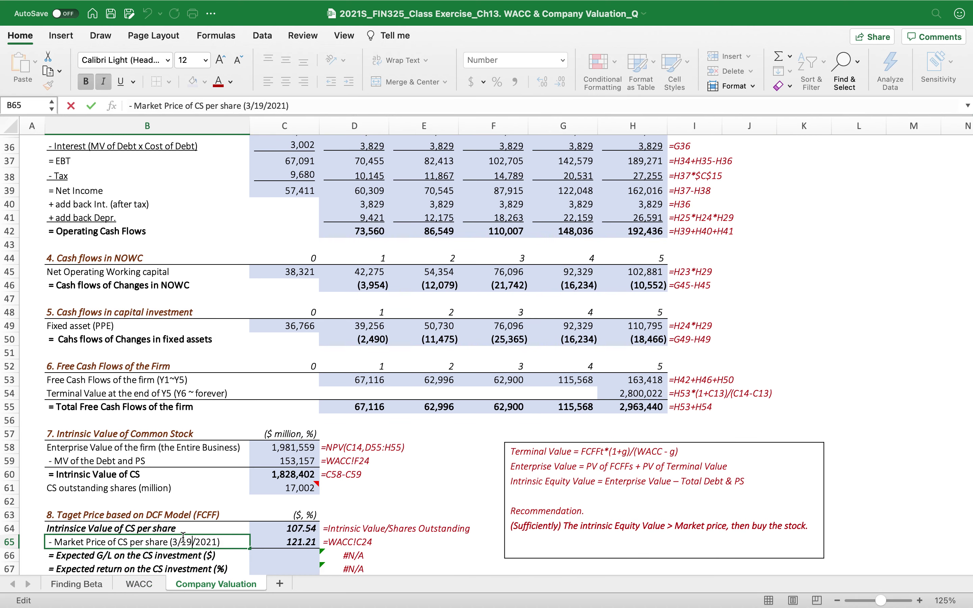
key(BackSpace)
key(BackSpace)
text(26)
key(Return)
Calculate the Expected G/L on the CS investment in C66 as =C64-C65, intrinsic value minus market price.
scroll(321, 478, down, 3)
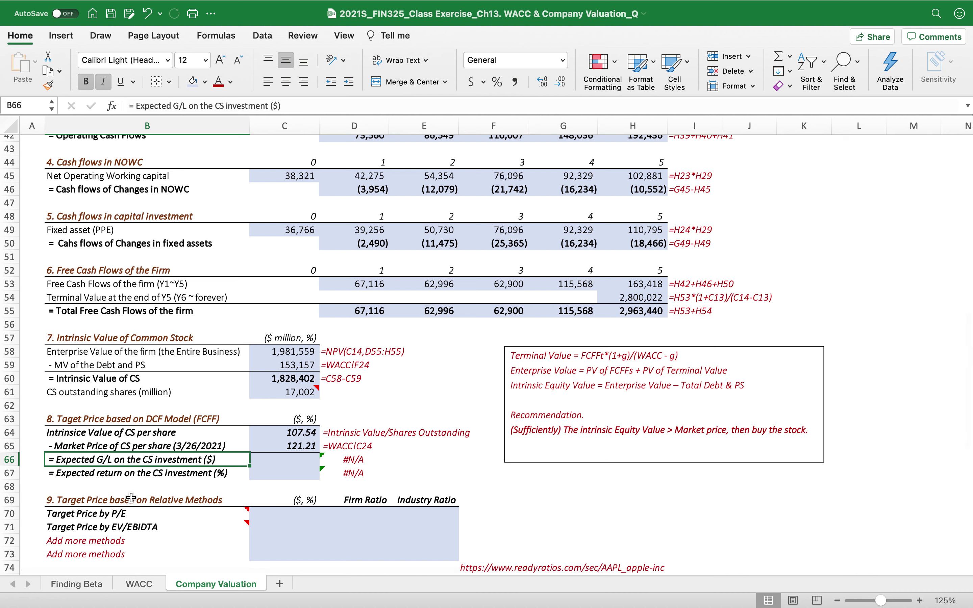
click(277, 463)
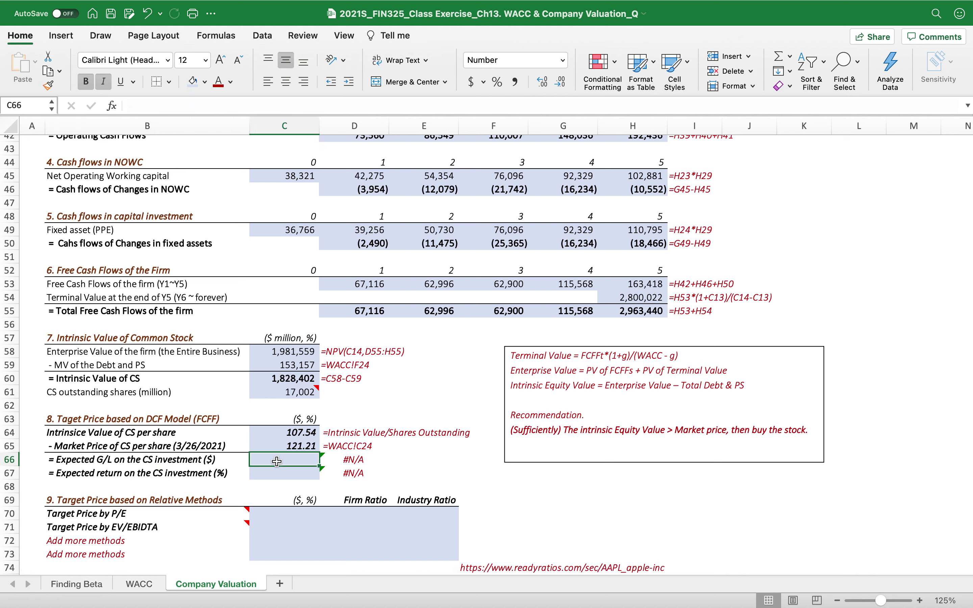
text(=)
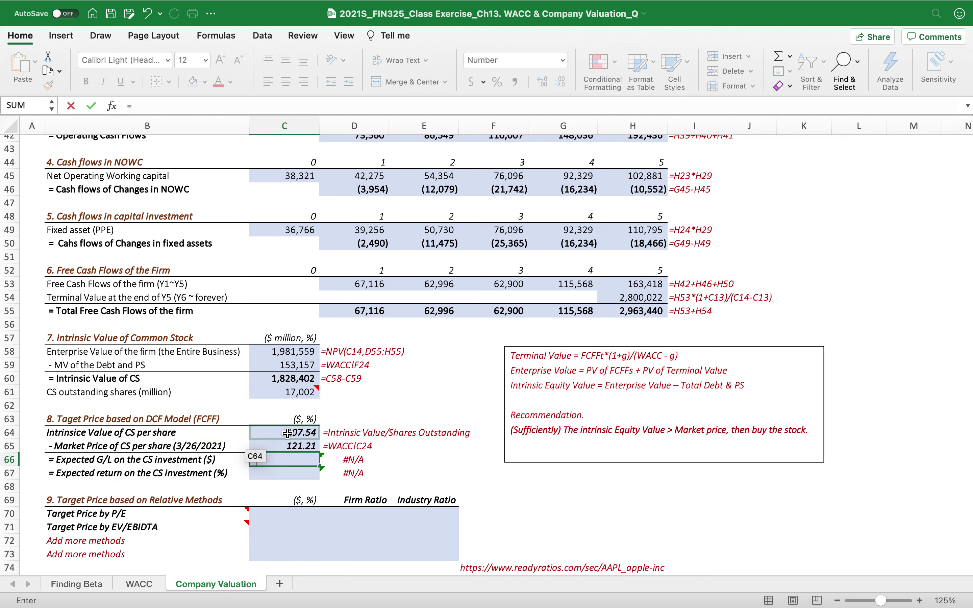
click(261, 435)
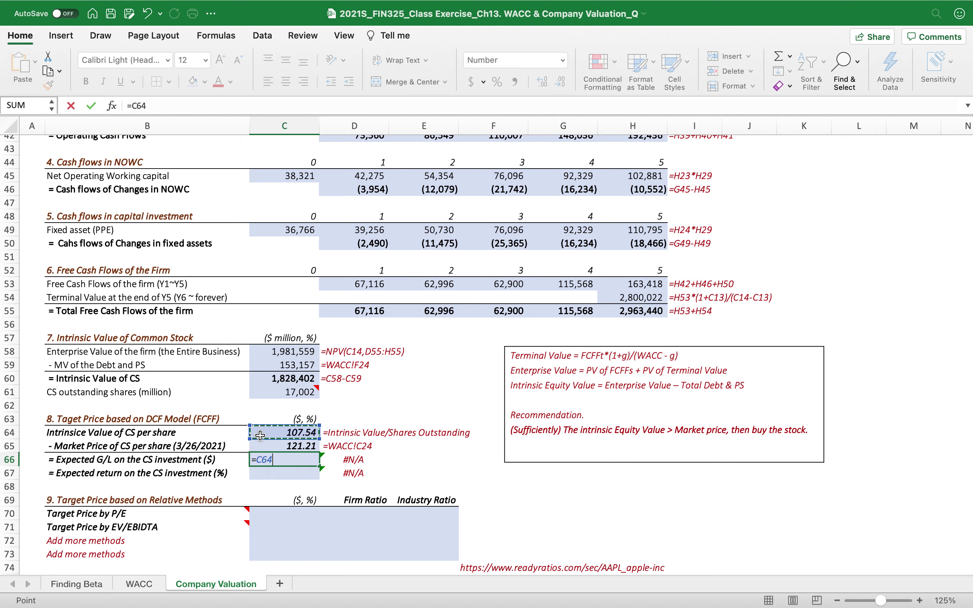
text(-)
click(258, 445)
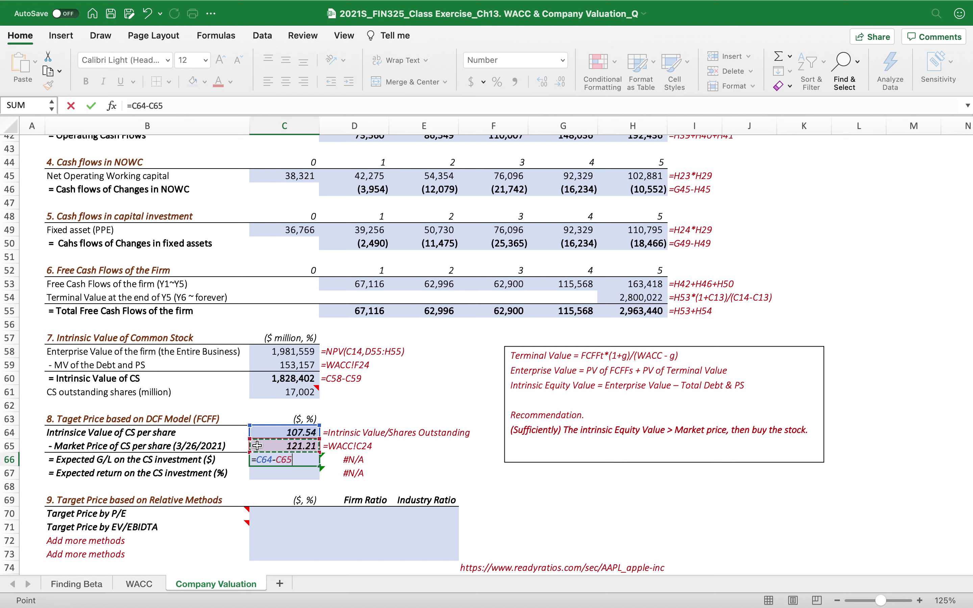
key(Return)
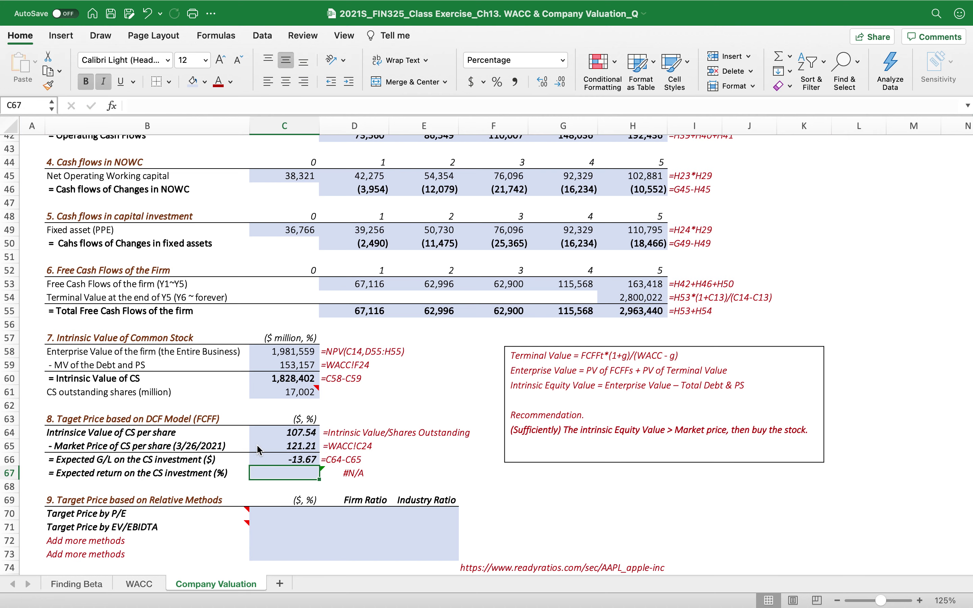
Calculate the Expected return on the CS investment in C67 as =C66/C64.
text(=)
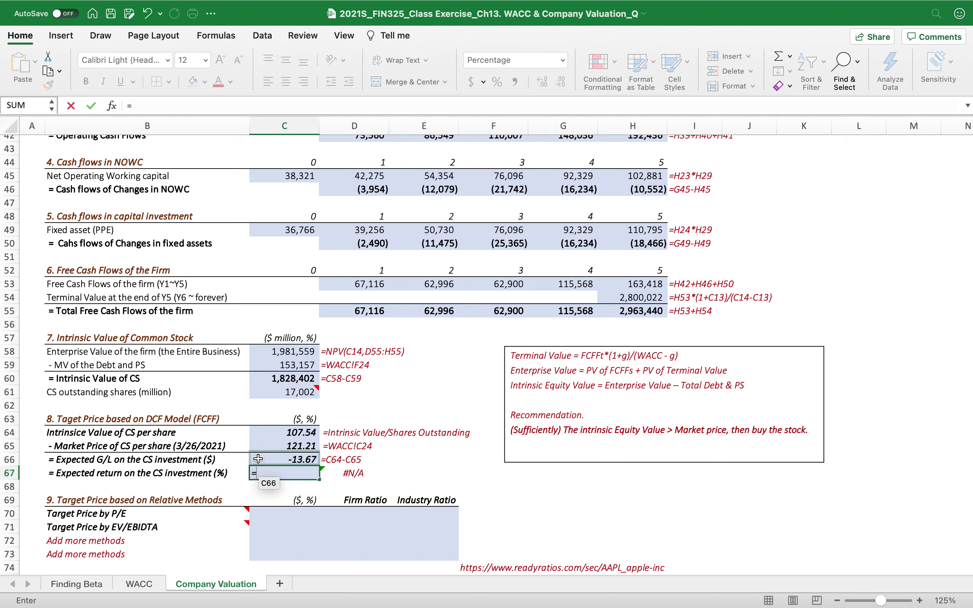
click(268, 460)
text(/)
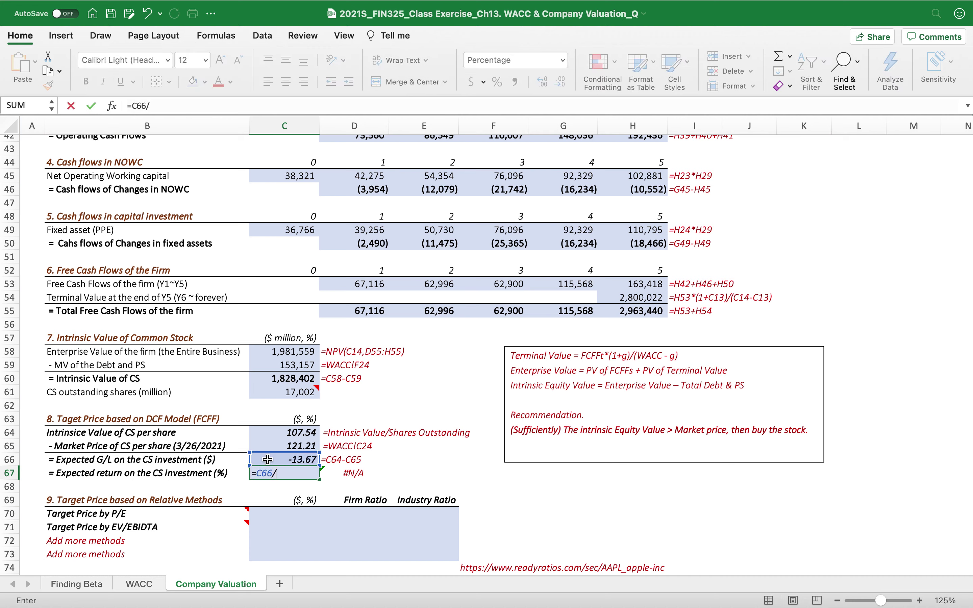
click(260, 439)
key(Return)
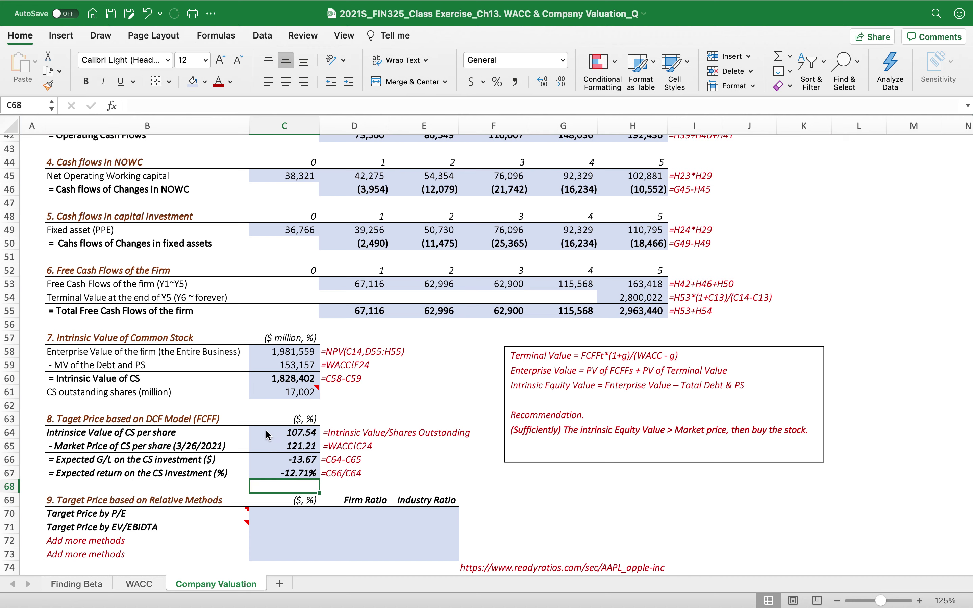
Correct the expected return formula in C67 to =C66/C65 so it divides by the market price.
click(283, 472)
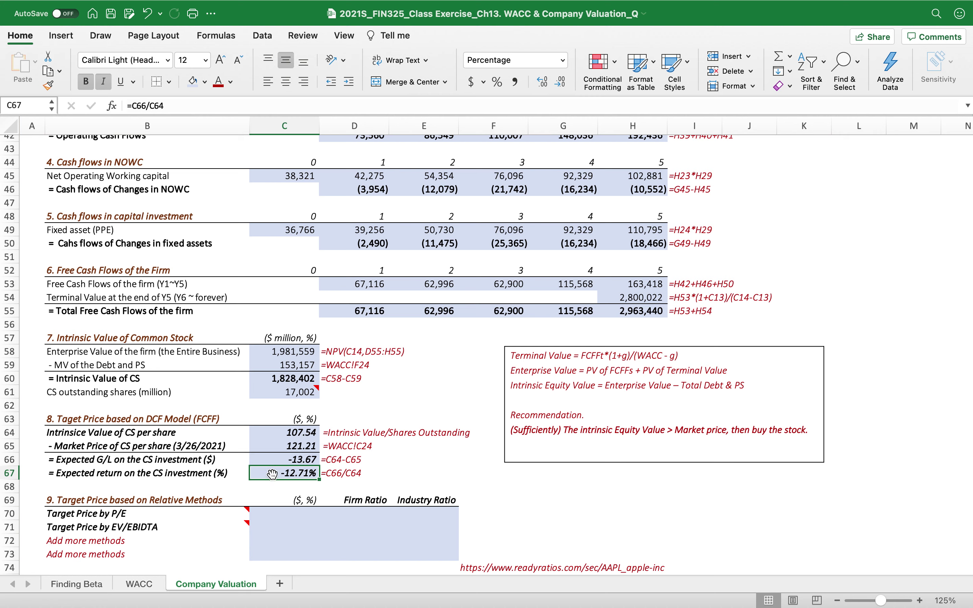
double_click(297, 475)
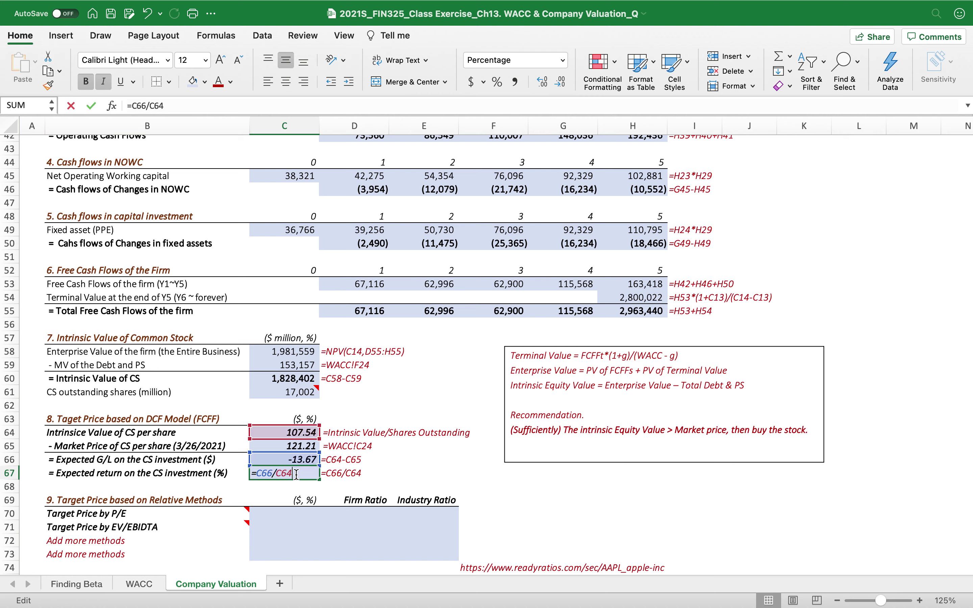
key(BackSpace)
key(BackSpace)
key(BackSpace)
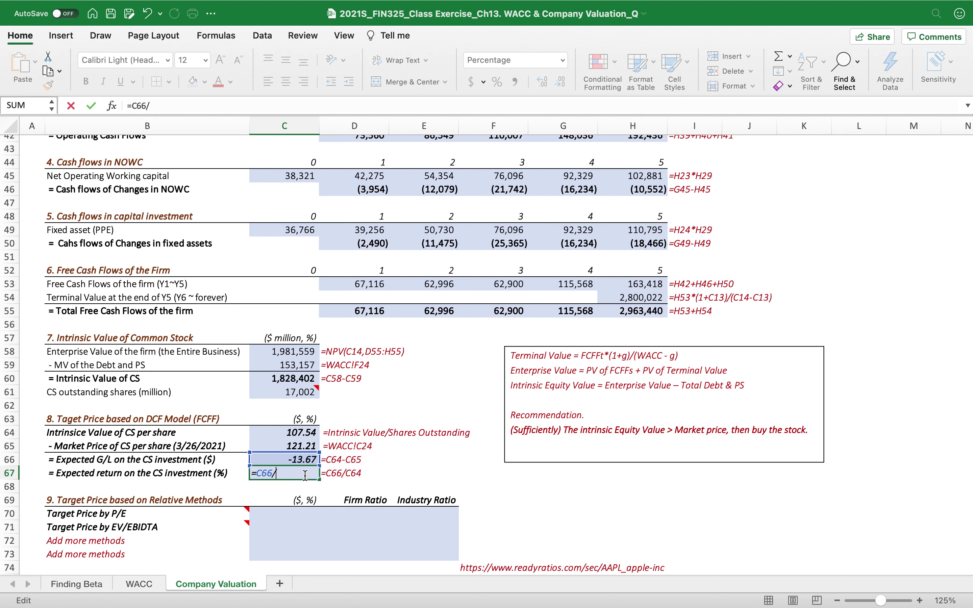
click(262, 445)
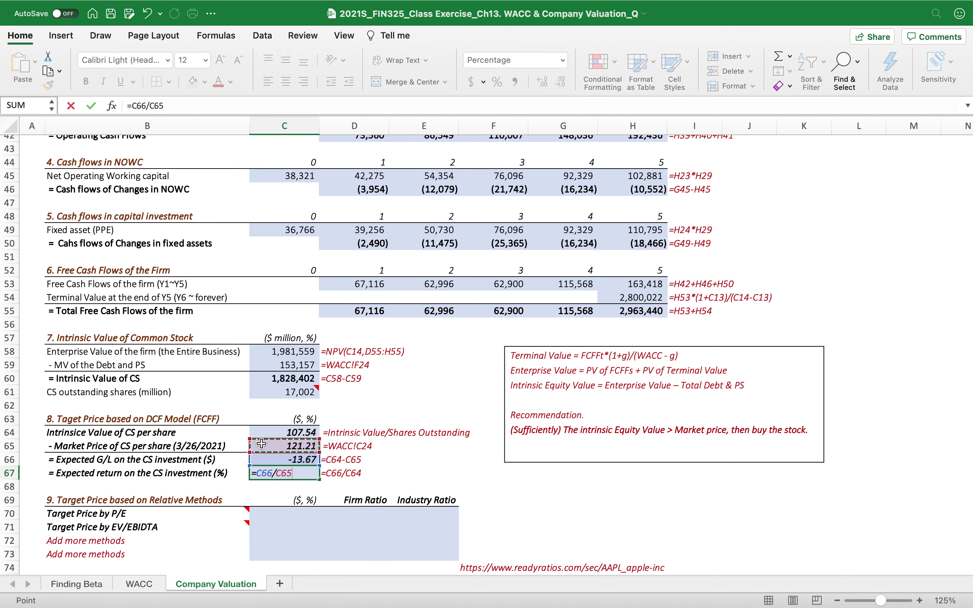
key(Return)
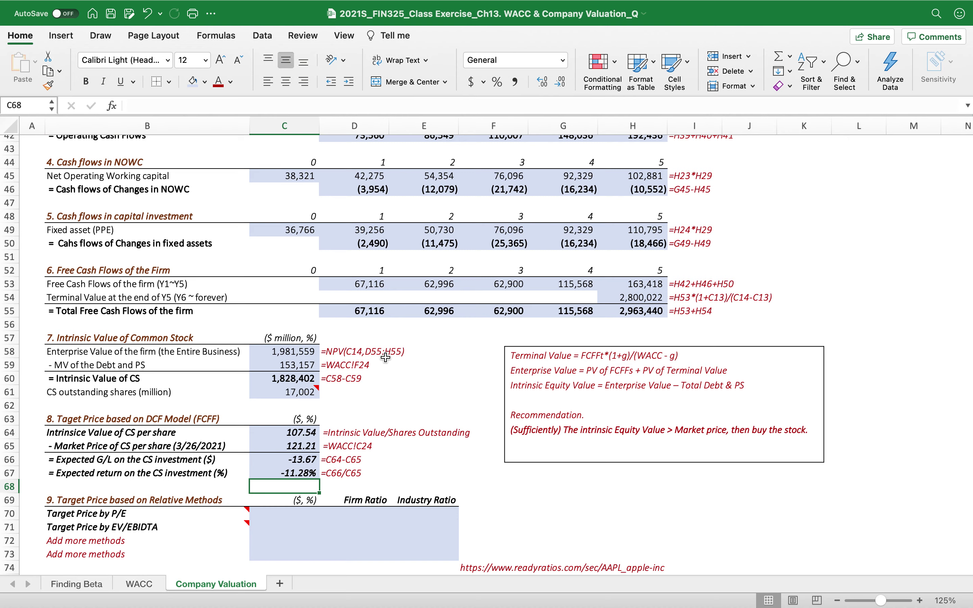
Test a permanent growth rate of 5.3% in C13 and check its effect on the target price section.
scroll(385, 357, down, 1)
scroll(385, 357, up, 15)
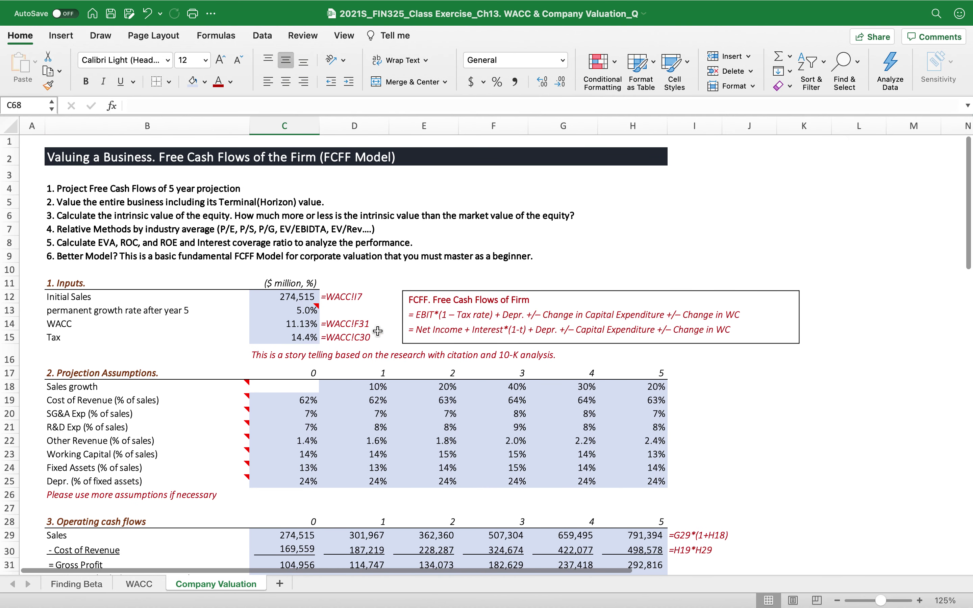
click(280, 309)
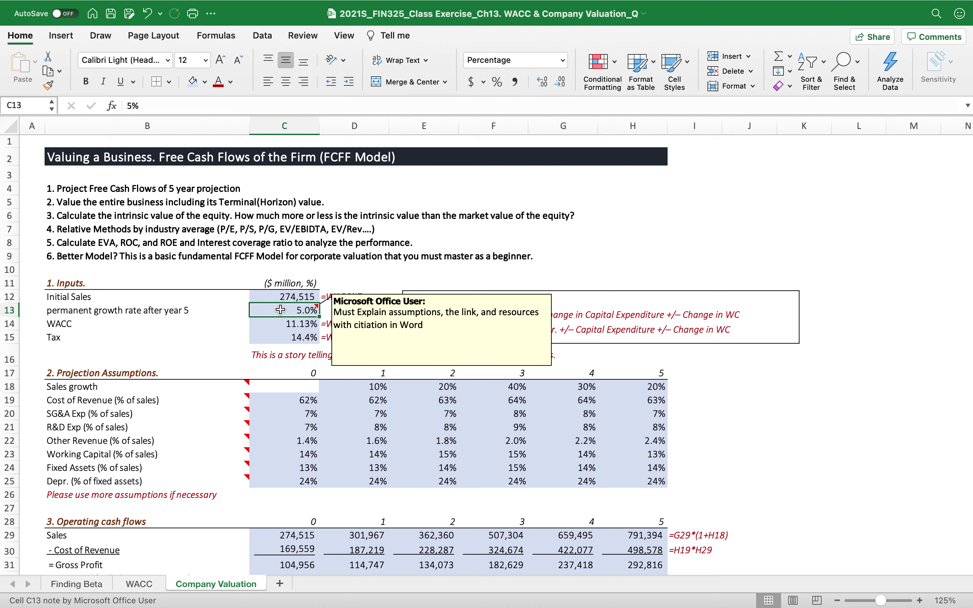
text(5.3)
key(Return)
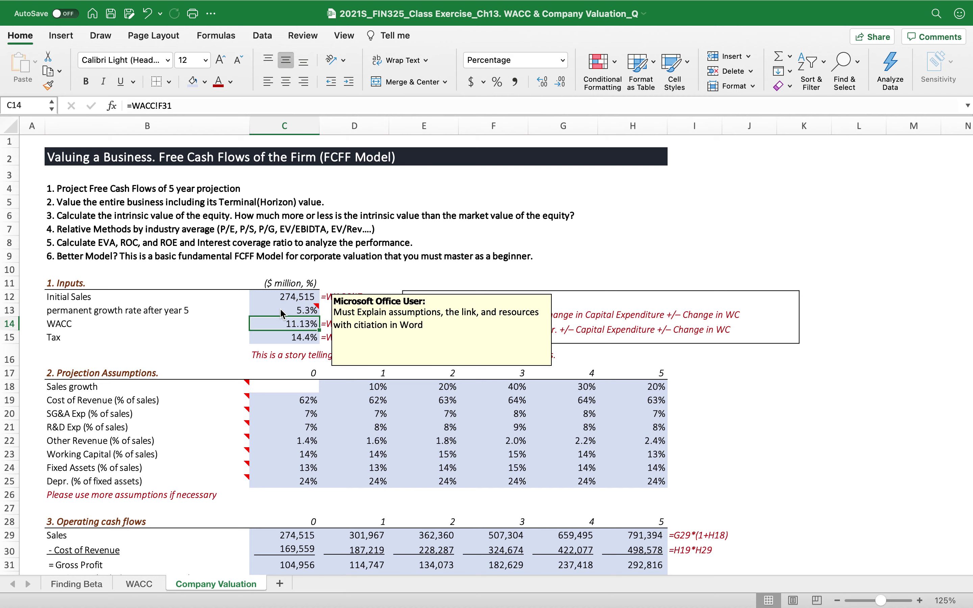
scroll(337, 402, down, 15)
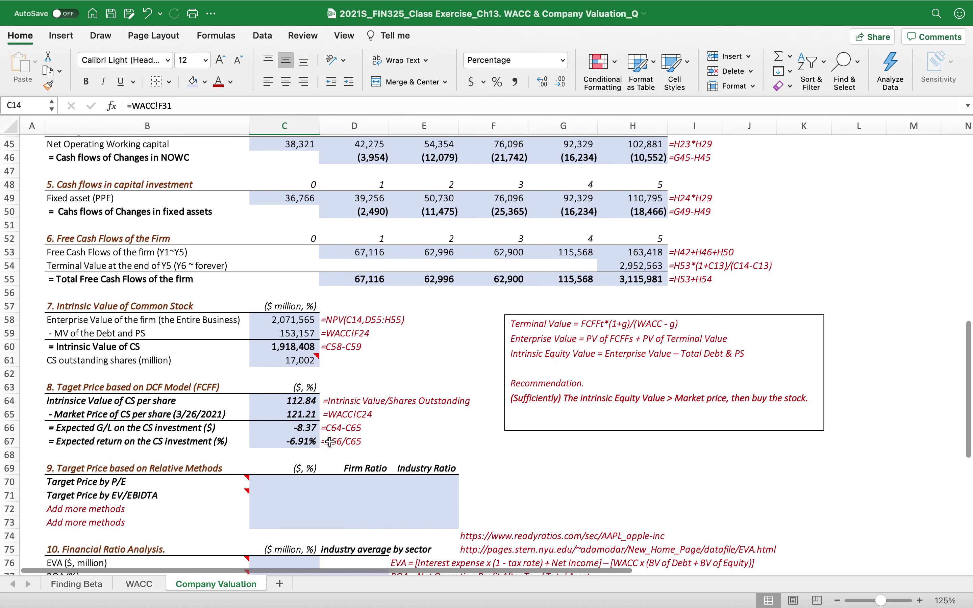
Set the permanent growth rate after year 5 in C13 back to 5%.
scroll(407, 397, up, 13)
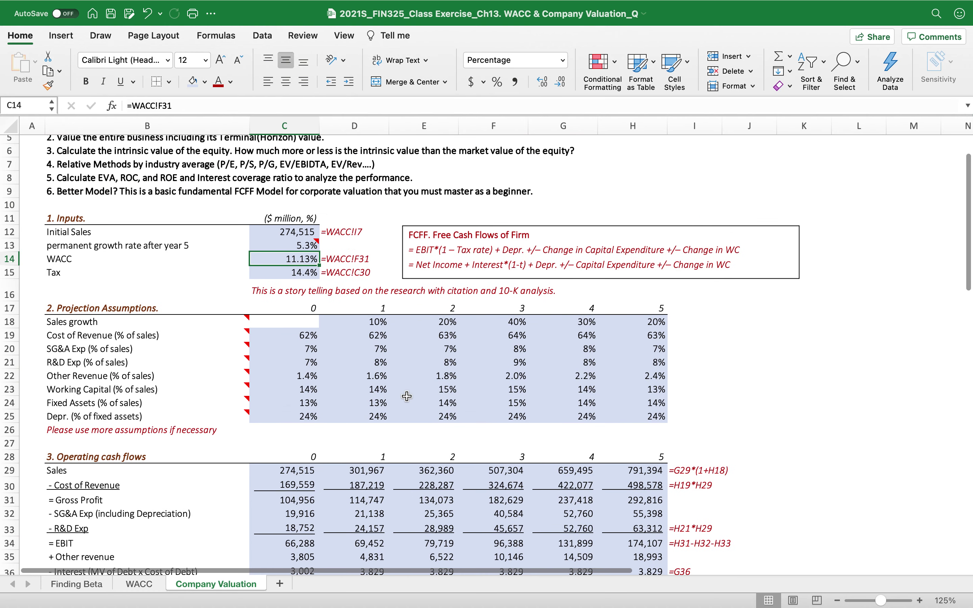
click(298, 249)
text(5)
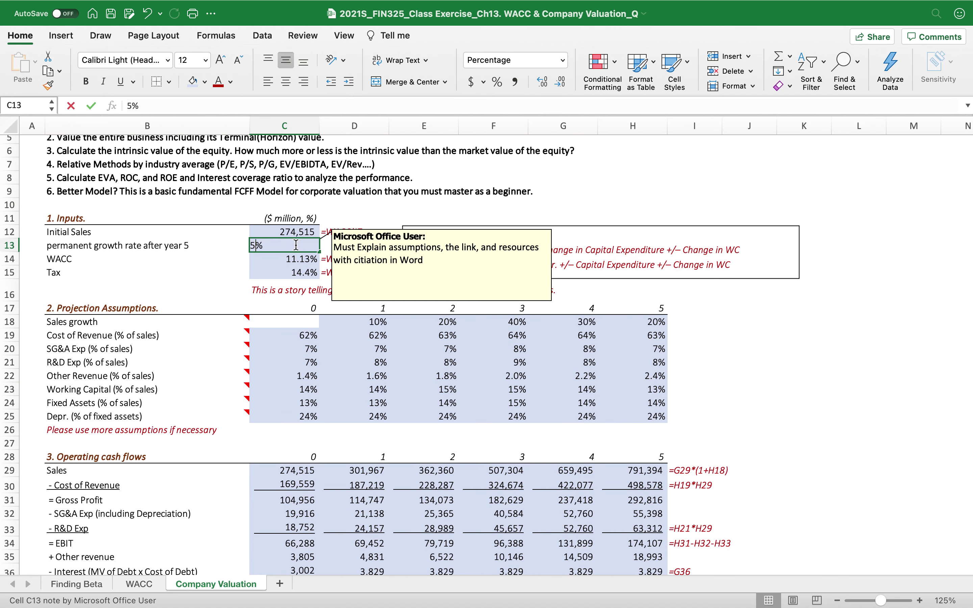
key(Return)
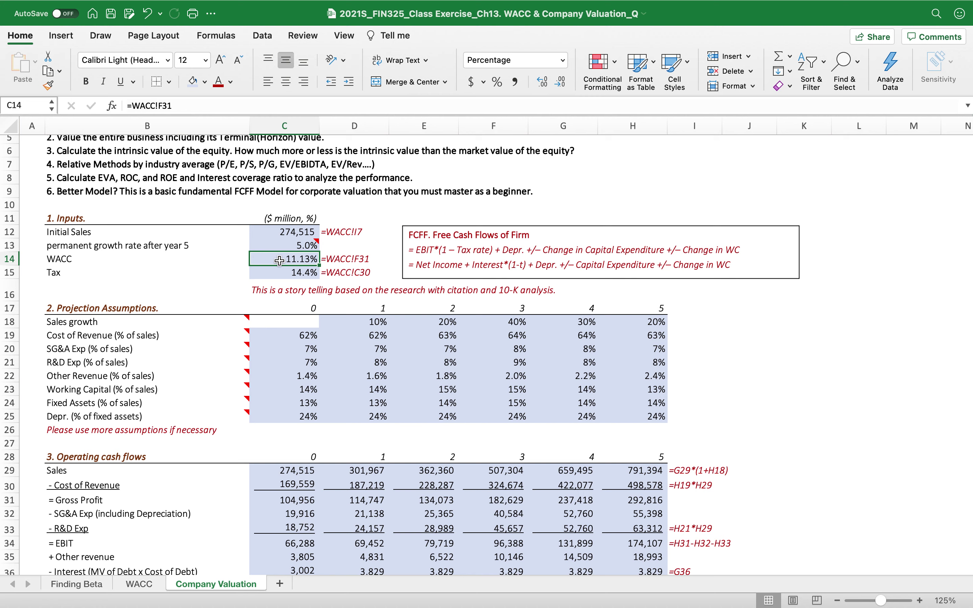
Test a WACC of 8% in C14 and check its effect on the intrinsic share value and expected return.
text(8)
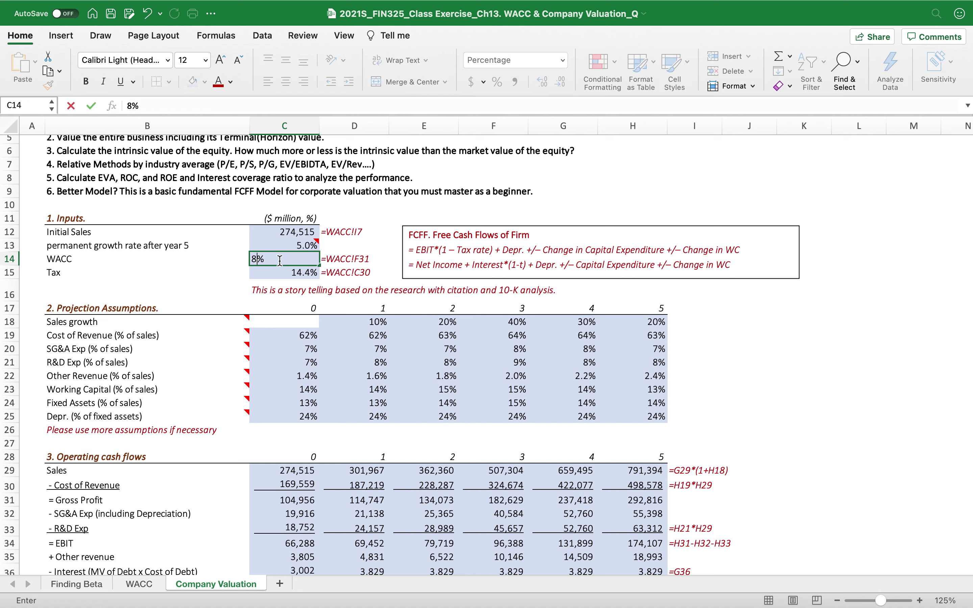
key(Return)
scroll(375, 393, down, 12)
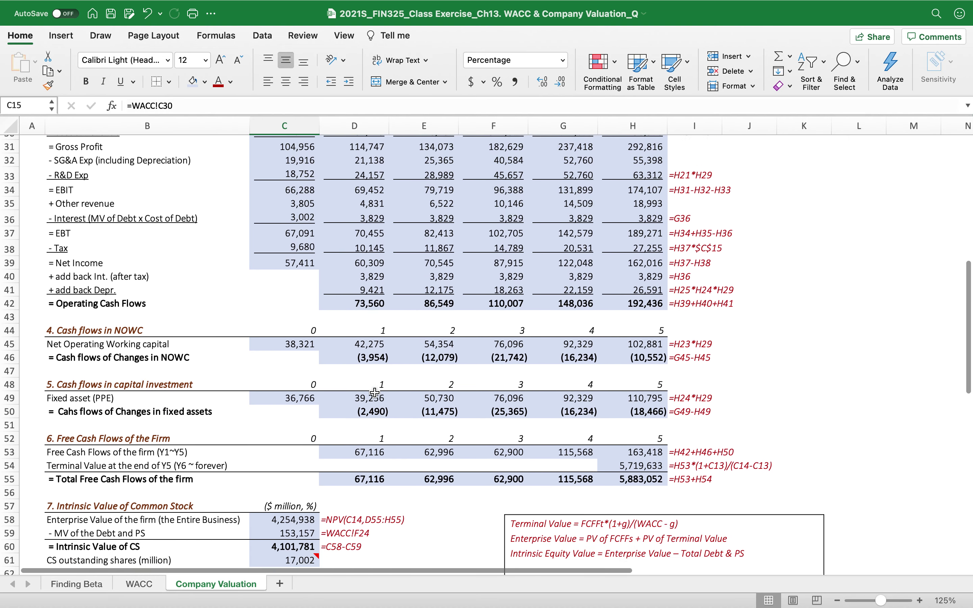
scroll(374, 393, down, 2)
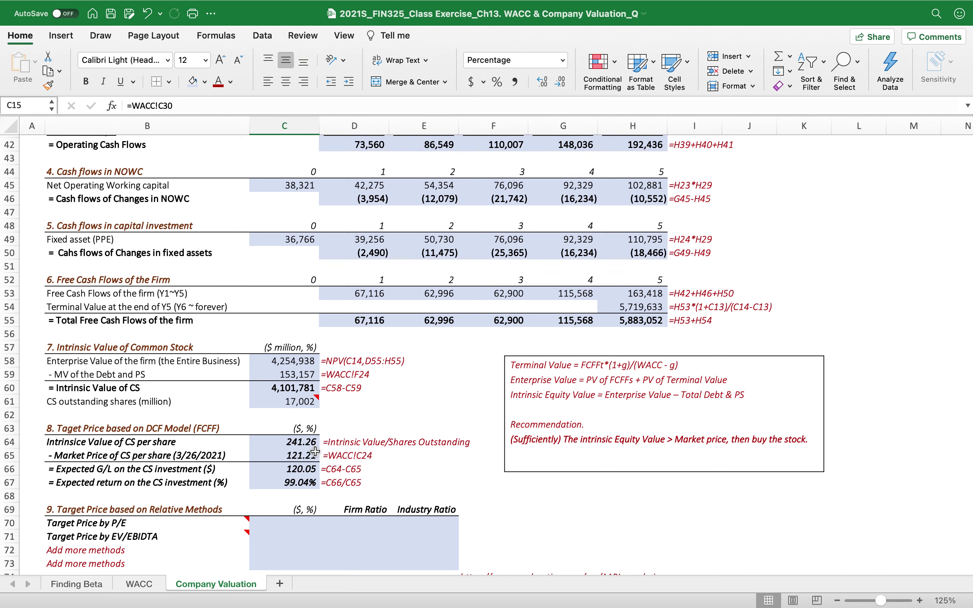
Undo the 8% WACC entry in C14 to bring back the link to the WACC sheet.
scroll(402, 350, up, 15)
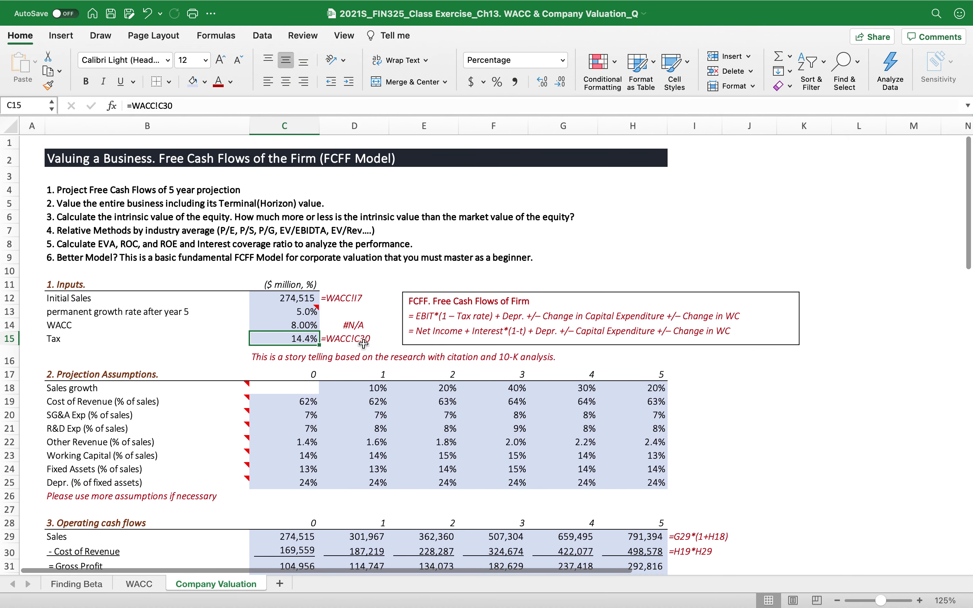
click(283, 325)
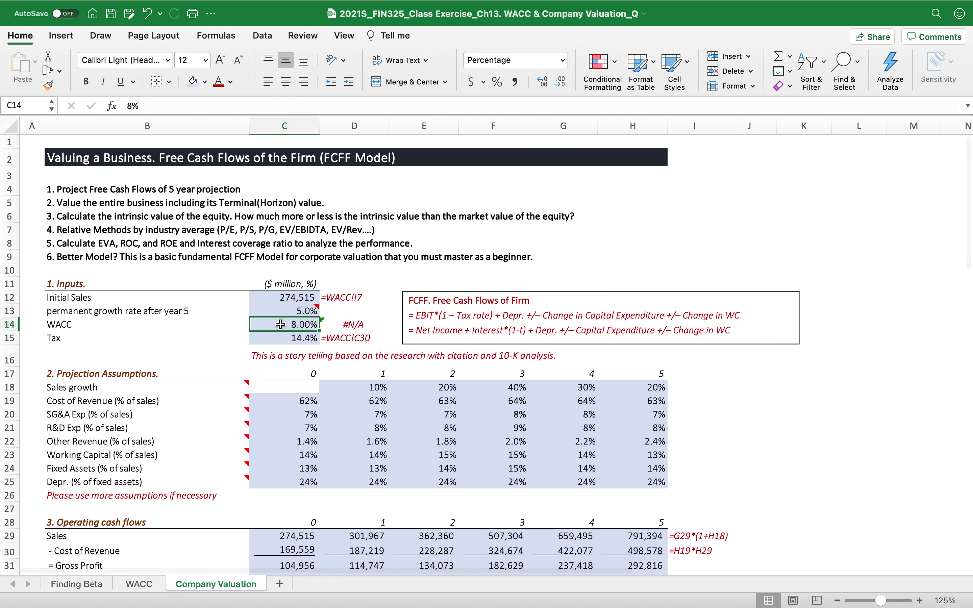
click(148, 15)
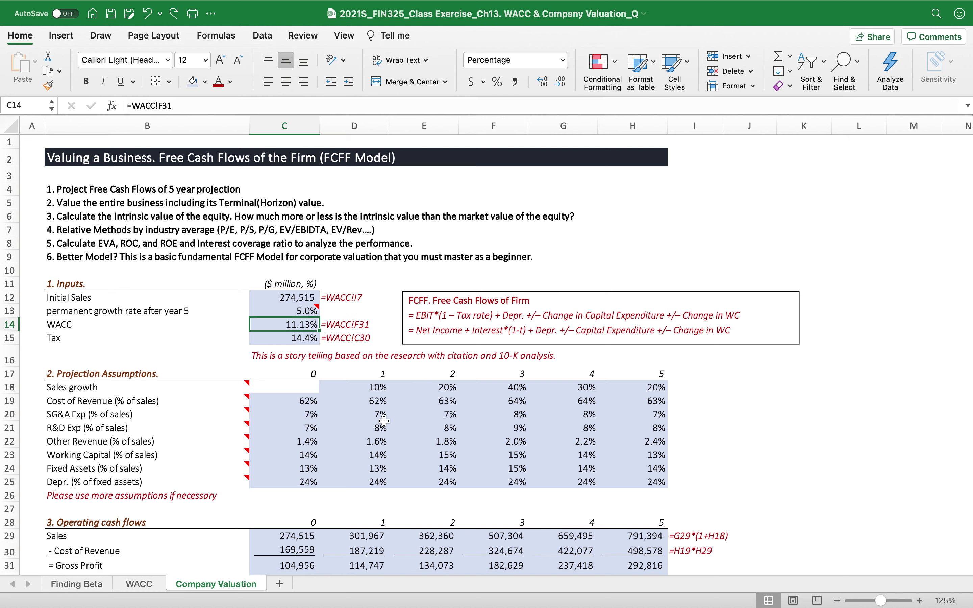
Review the cash flow and DCF target price sections together with the WACC calculation on the WACC sheet.
scroll(384, 421, down, 6)
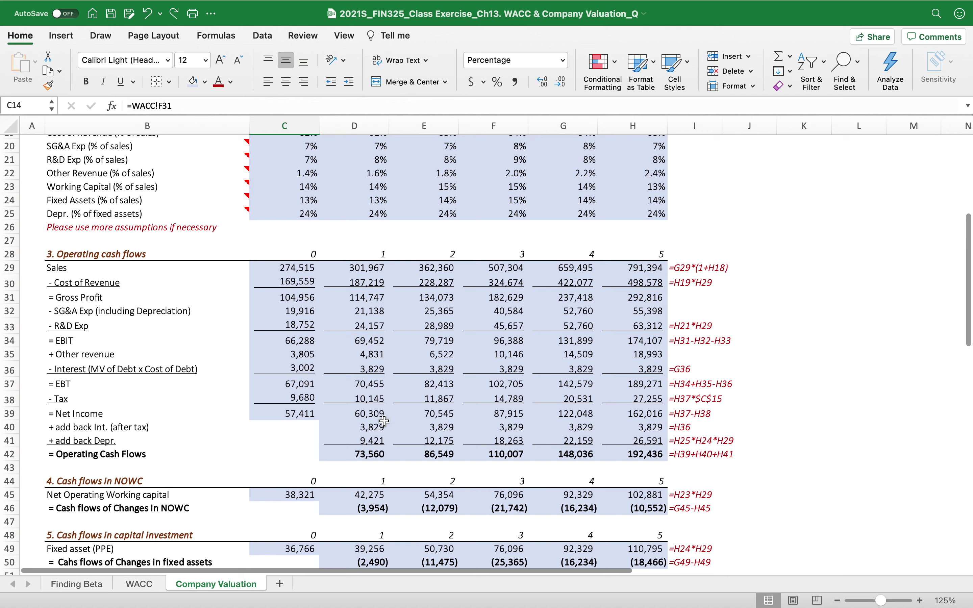
scroll(385, 421, down, 5)
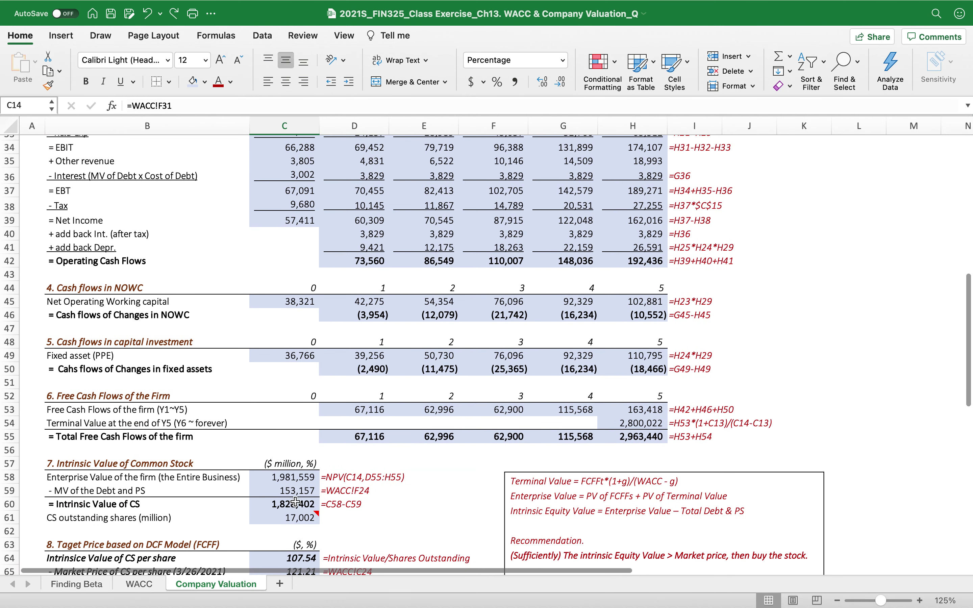
scroll(199, 559, down, 1)
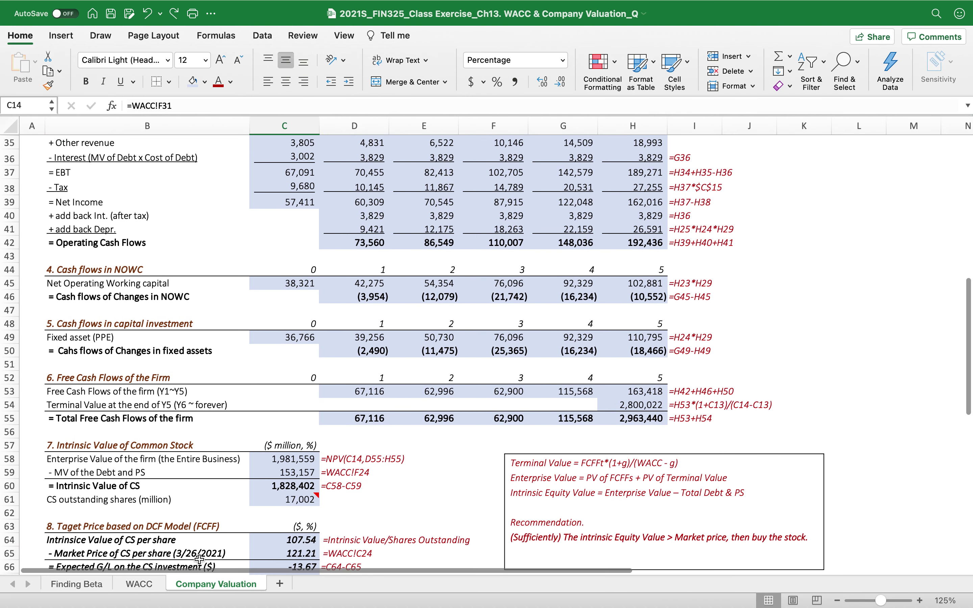
click(138, 584)
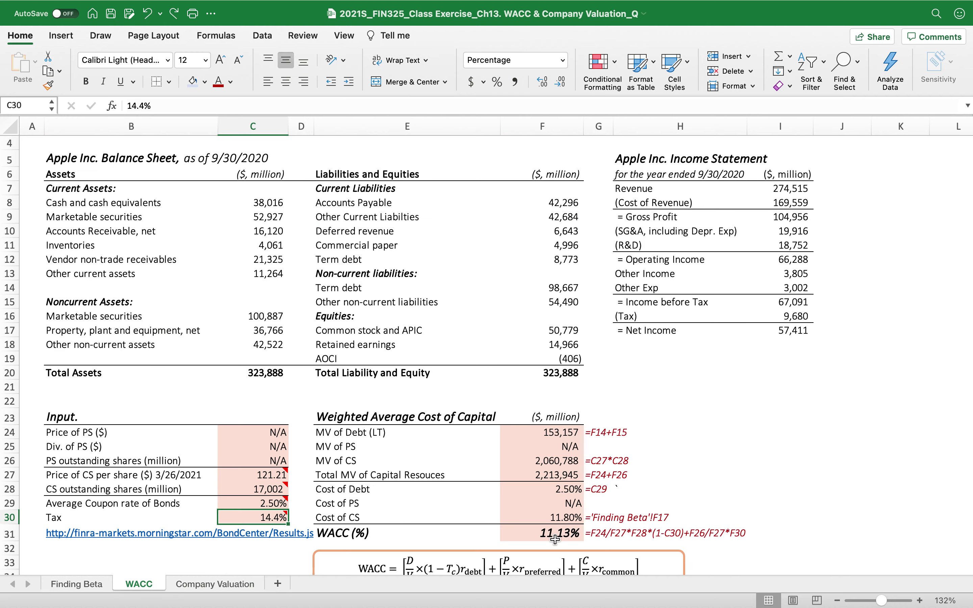
click(222, 584)
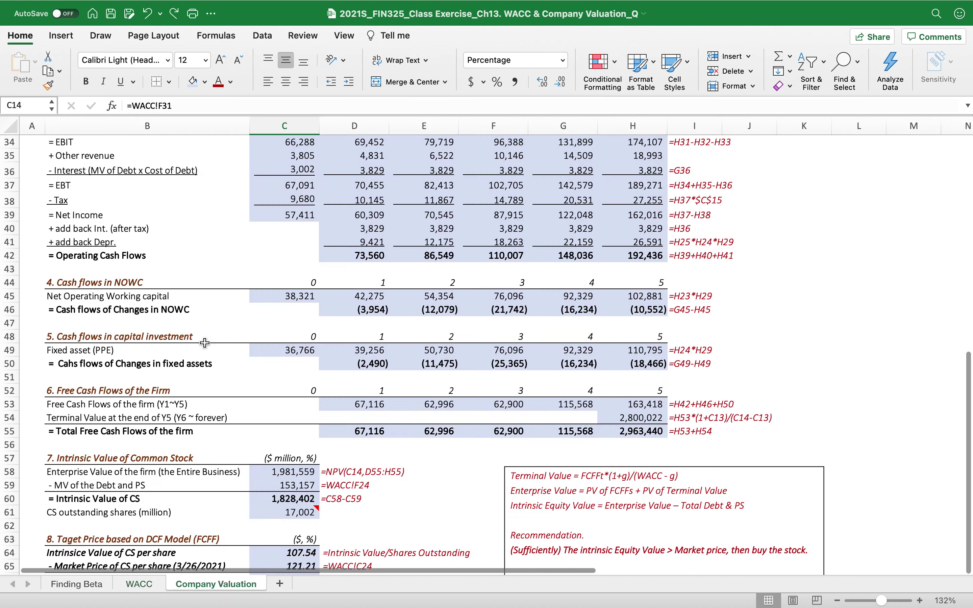
scroll(476, 301, down, 2)
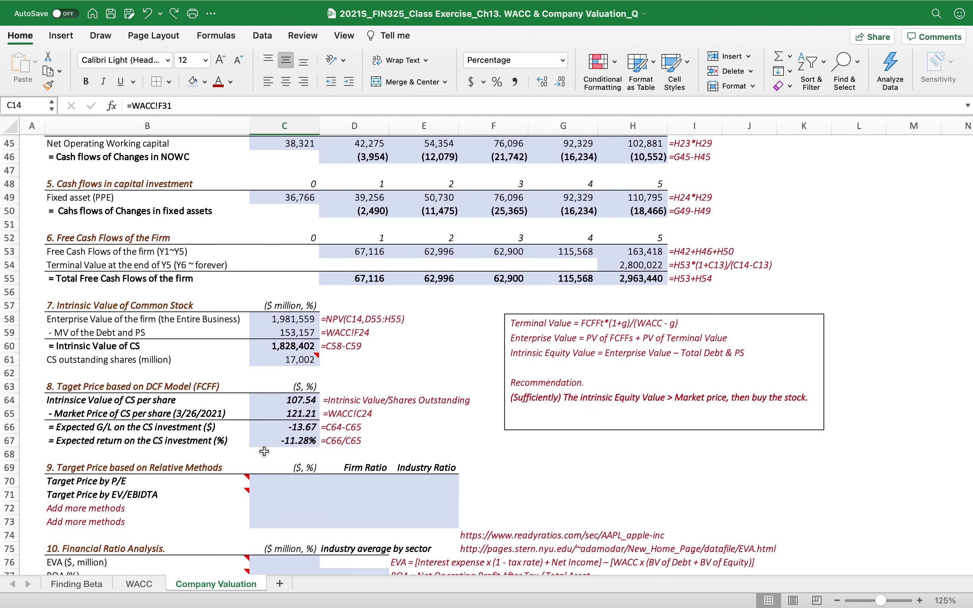
Examine the Relative Methods and Financial Ratio Analysis sections and the notes attached to the ratio labels.
scroll(199, 437, down, 6)
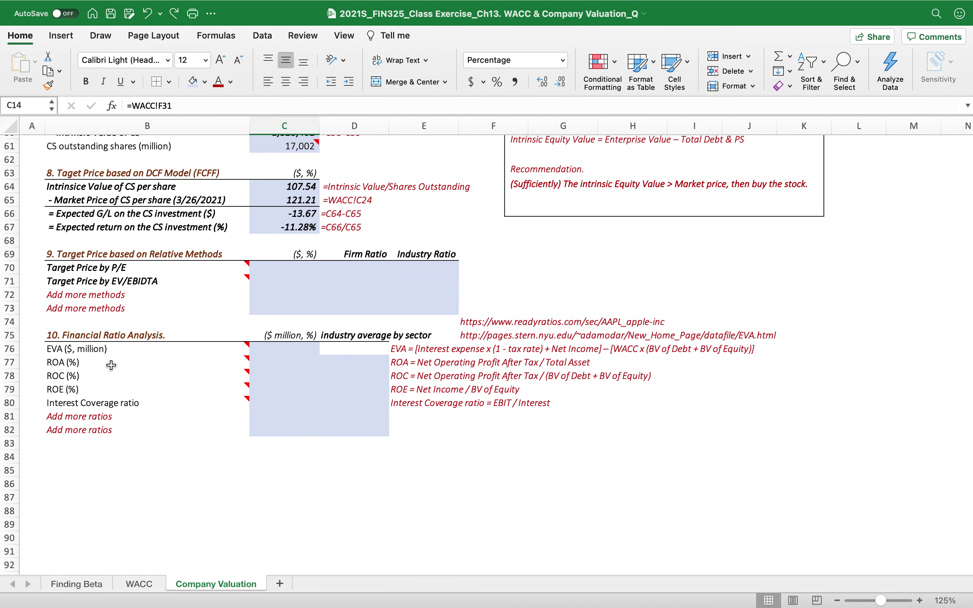
mouse_move(80, 351)
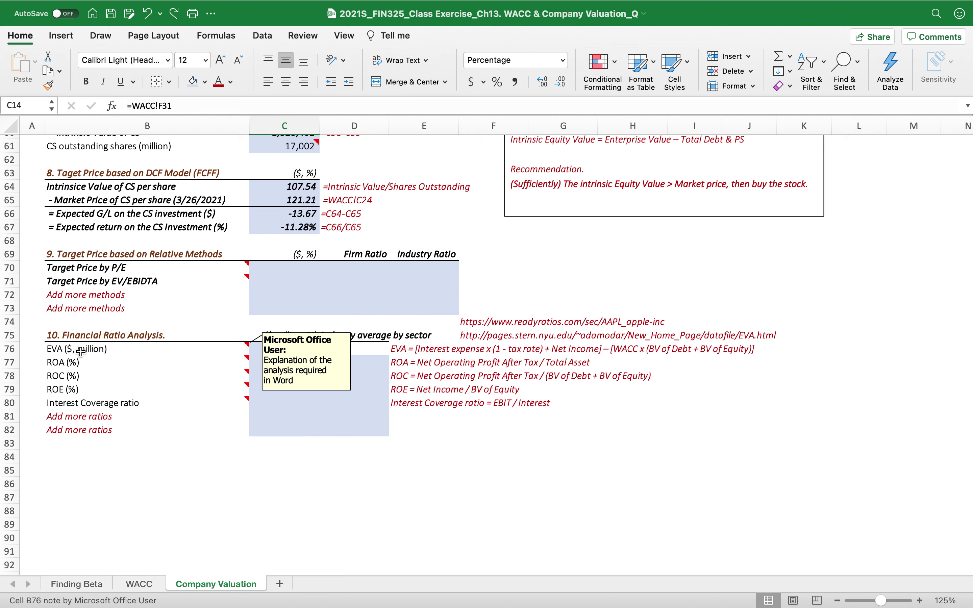
mouse_move(179, 395)
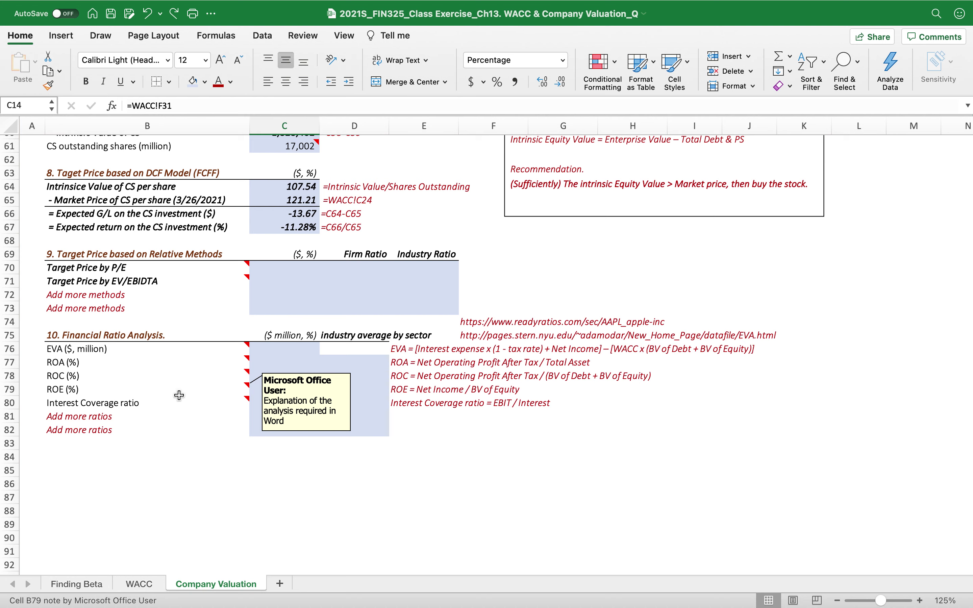
click(148, 443)
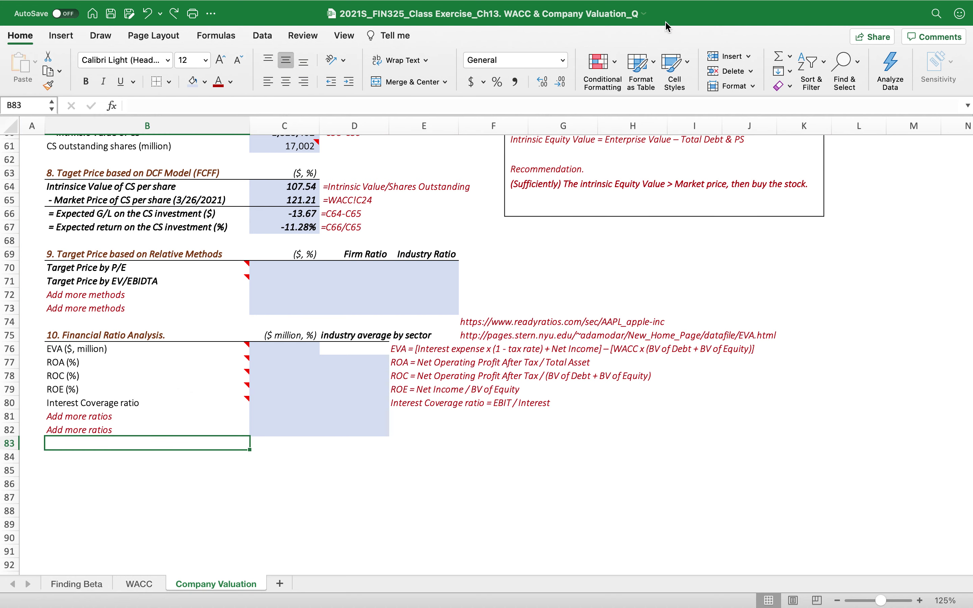